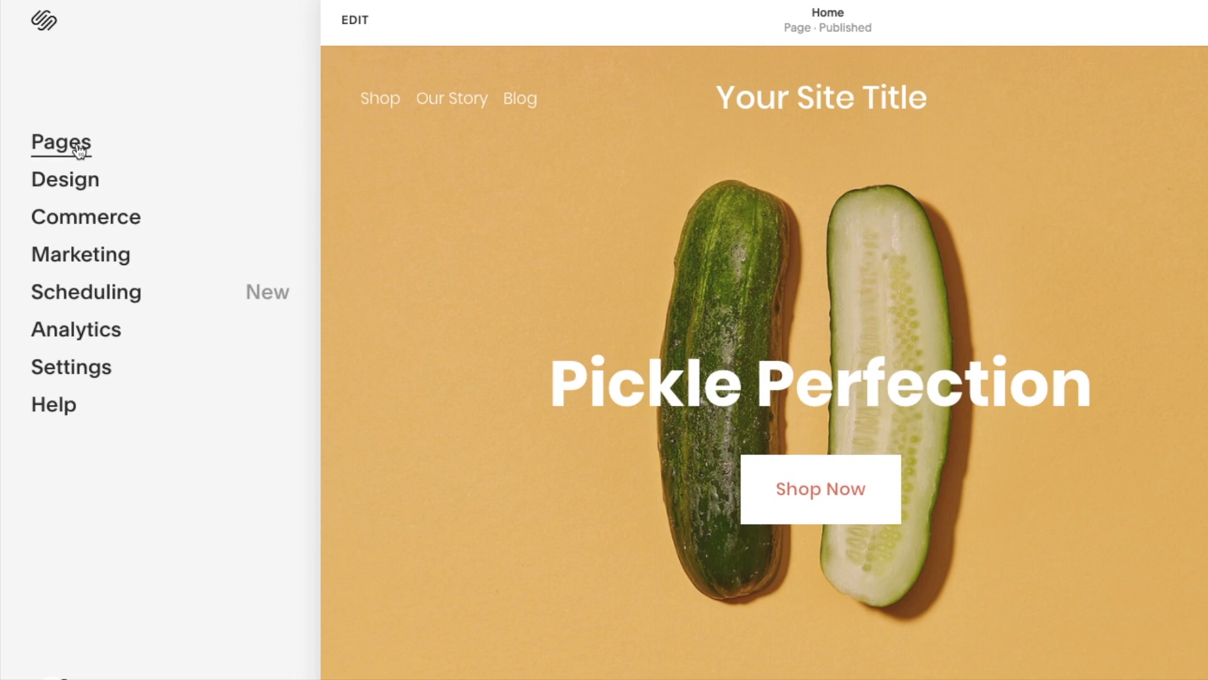
Look over the site's Pages and Design options, and open the Home page for editing.
click(78, 150)
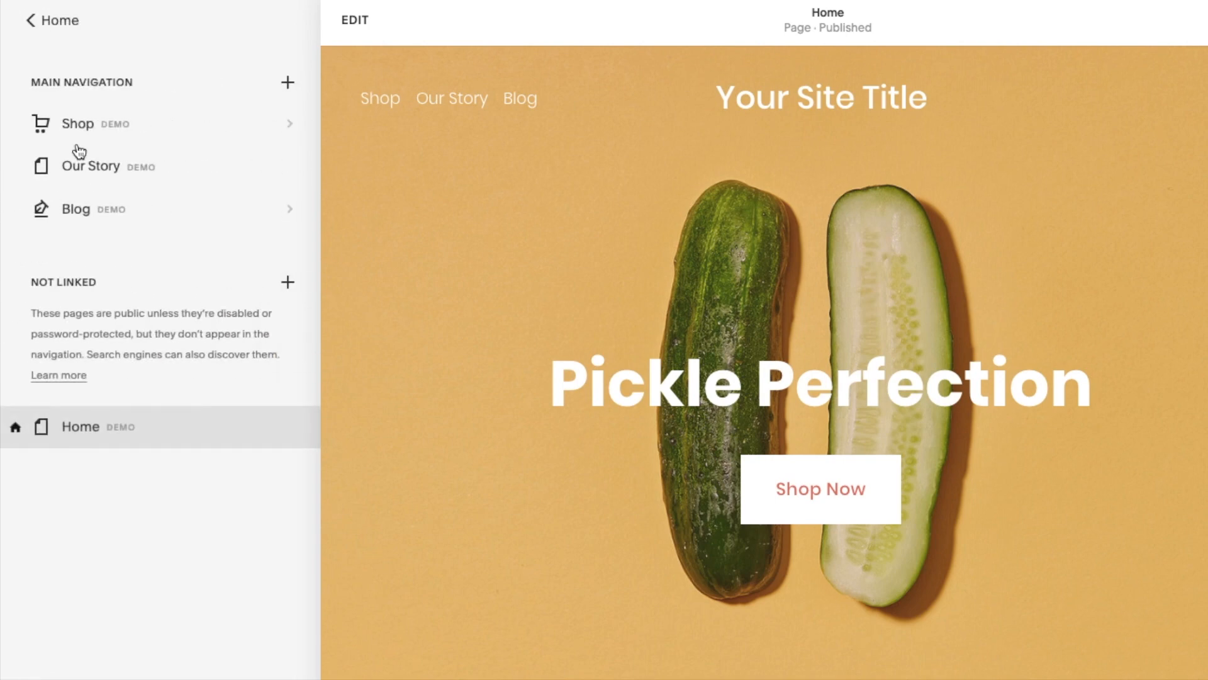
click(33, 30)
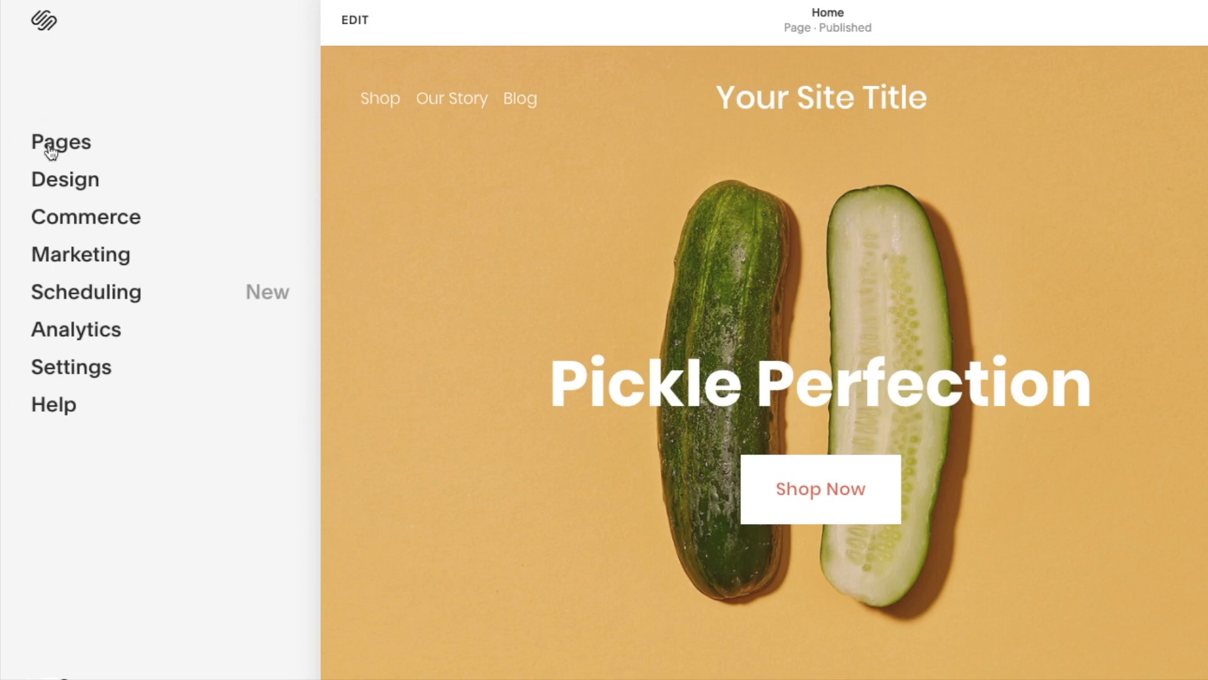
click(63, 196)
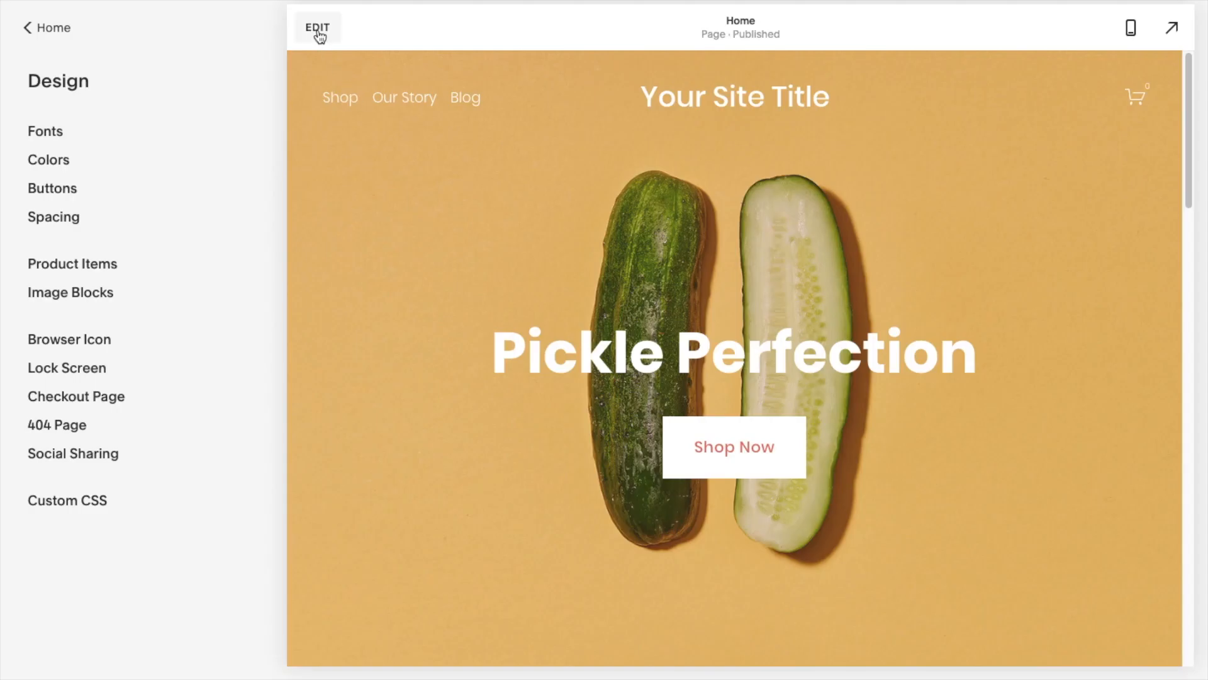
click(318, 31)
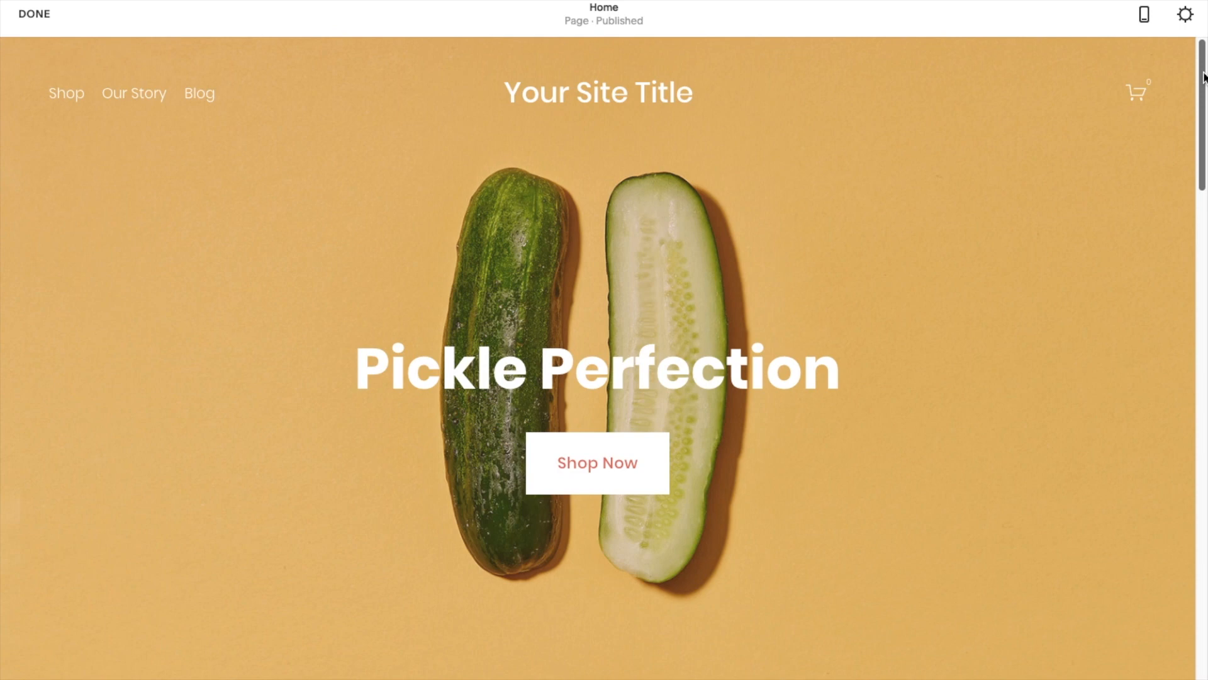
mouse_move(1011, 94)
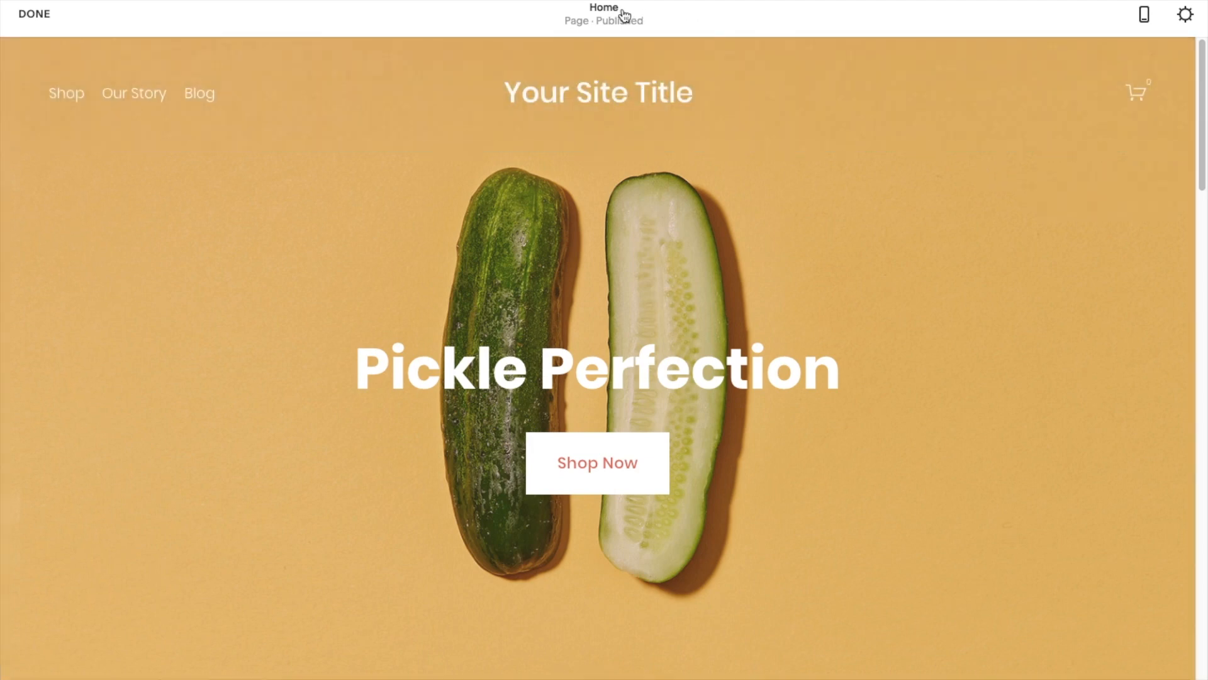
Browse the Headlines and Quote section templates available above the first Home page section, and leave without adding one.
mouse_move(624, 53)
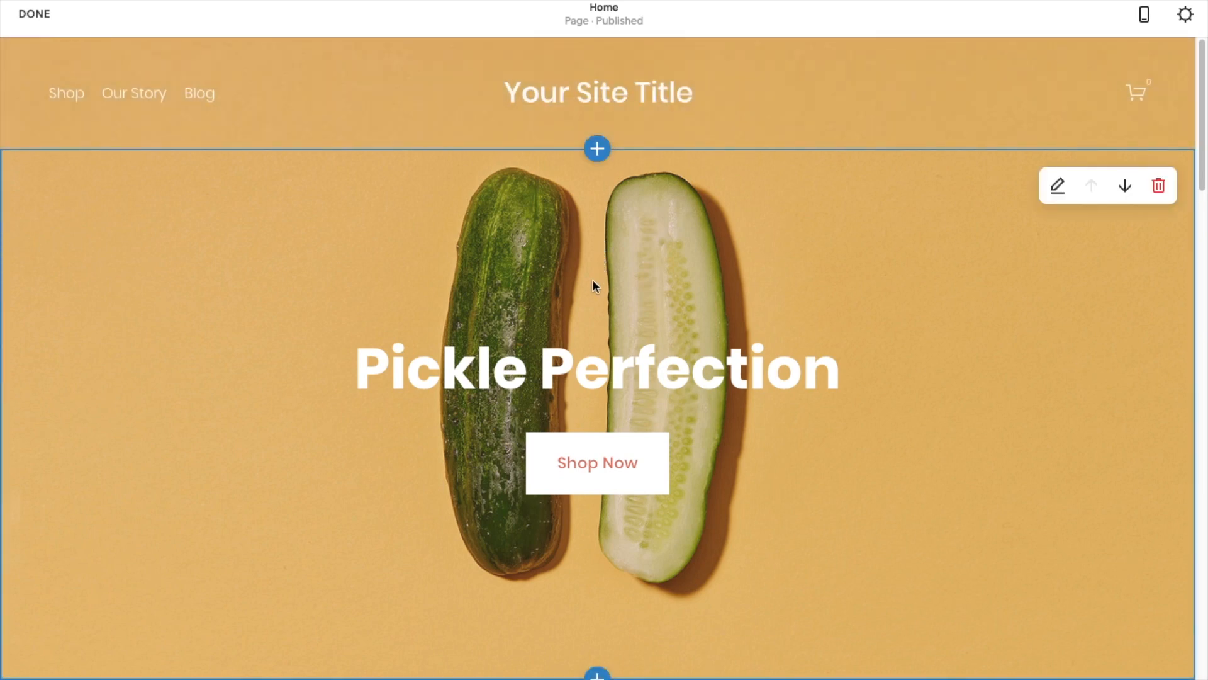
click(597, 149)
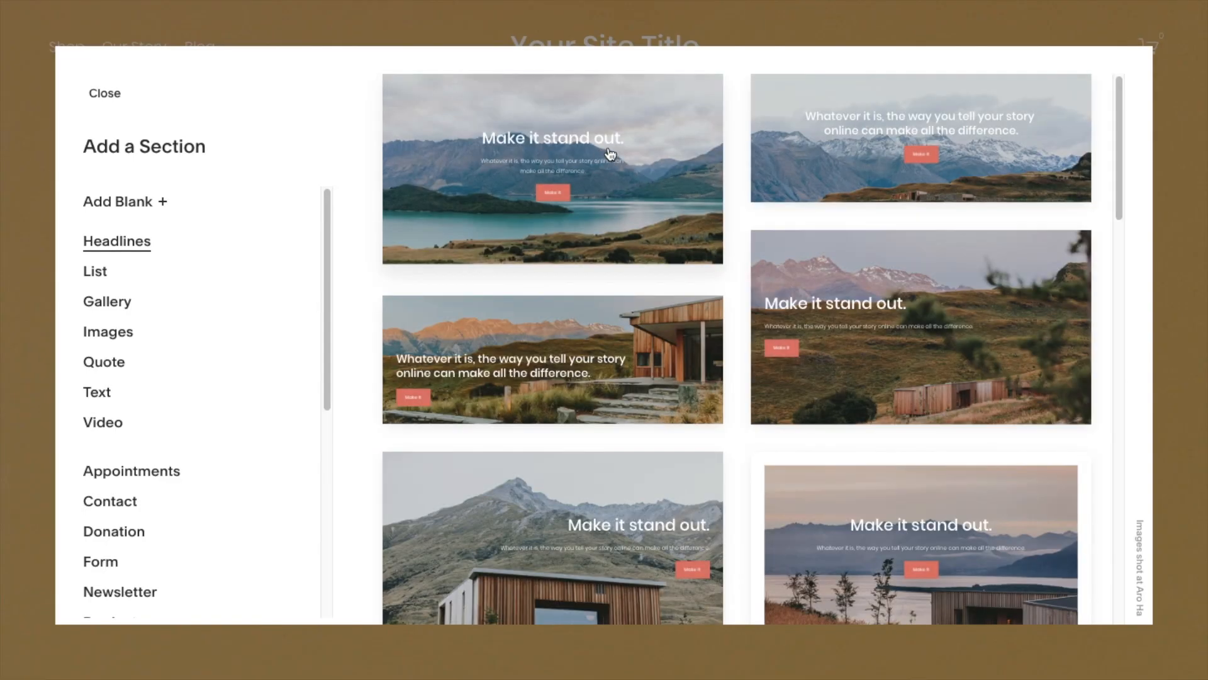
drag(1117, 128, 1161, 466)
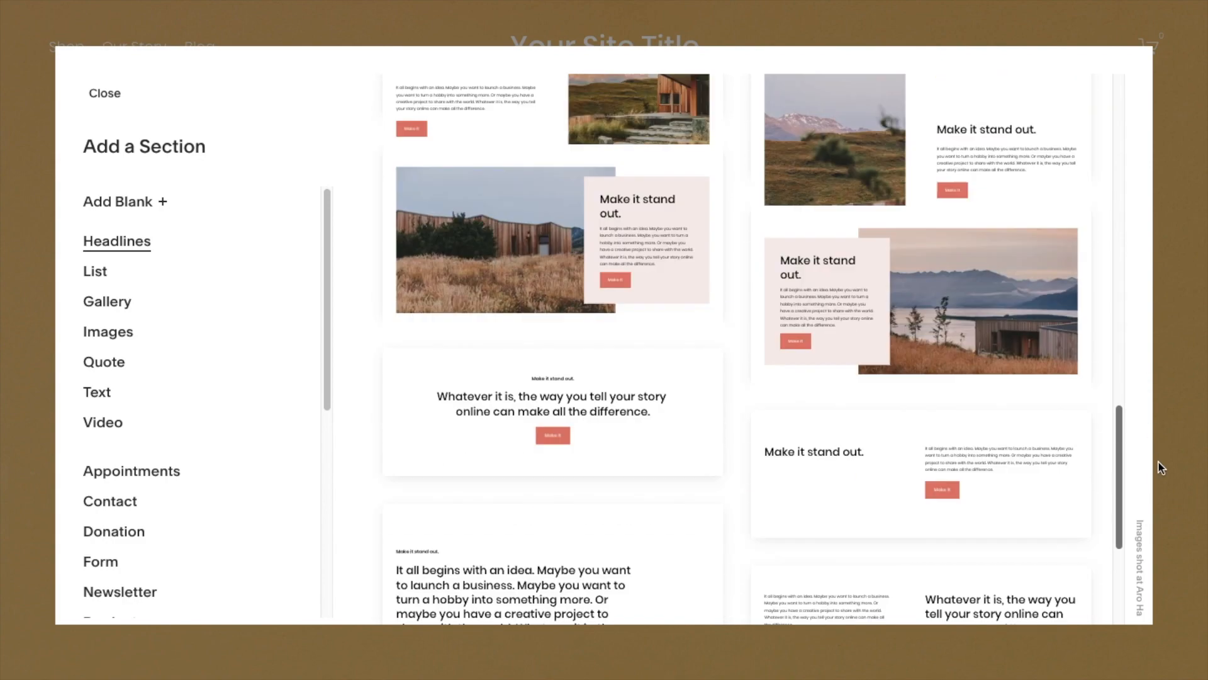
click(112, 362)
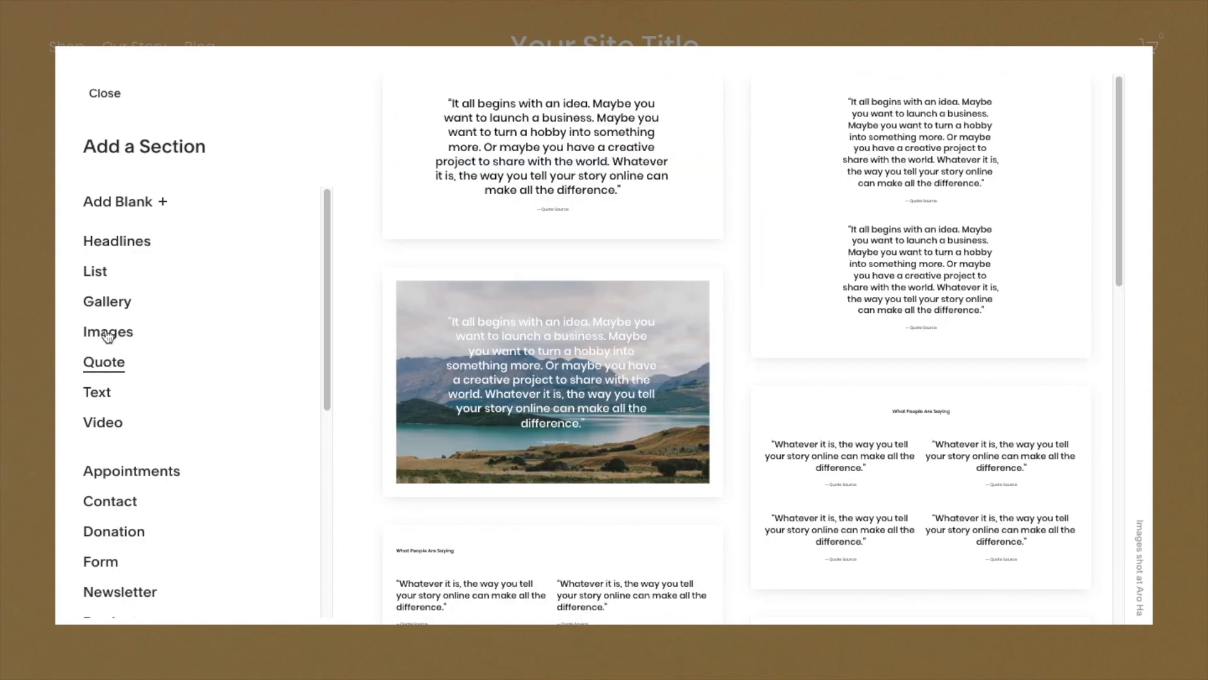
click(105, 91)
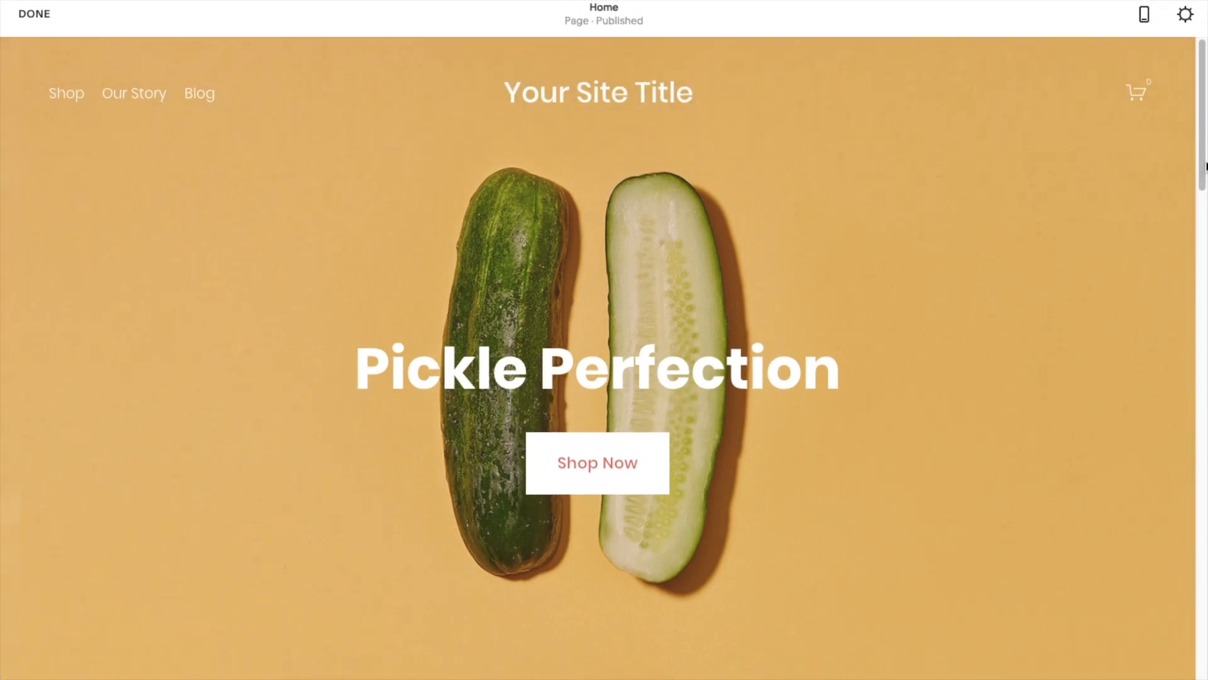
scroll(1203, 157, down, 1)
scroll(1203, 158, up, 1)
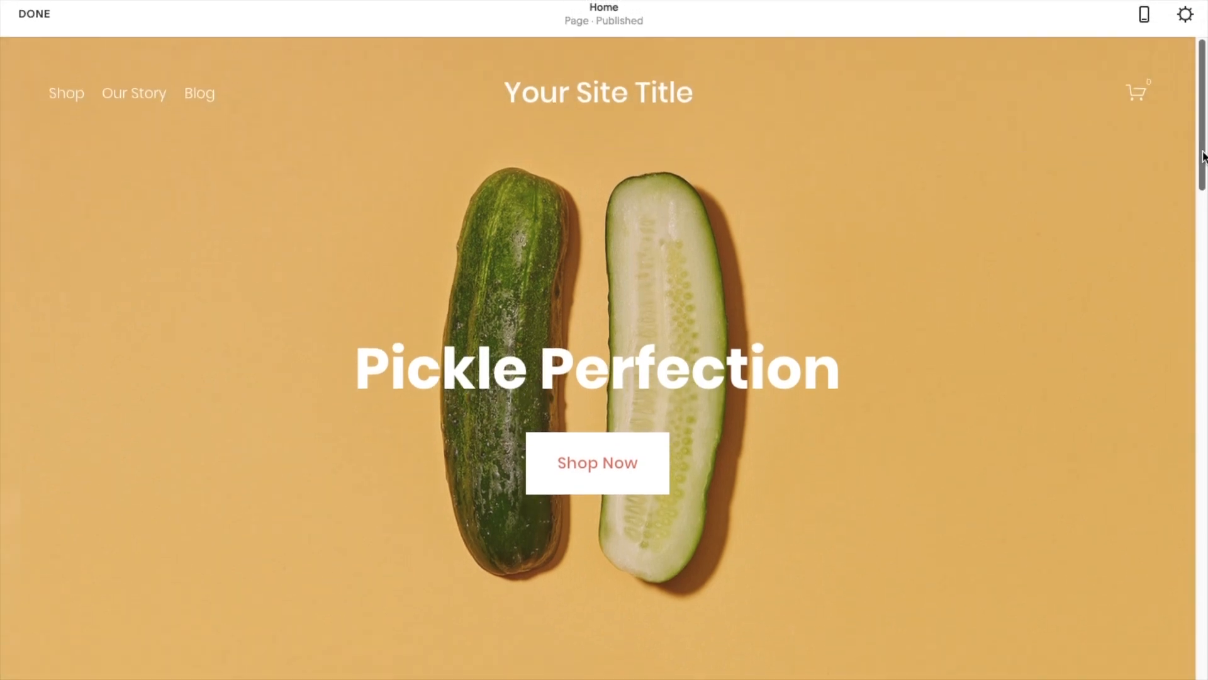
Add a text block above the "Pickle Perfection" heading containing "Create Text Here!".
mouse_move(1117, 199)
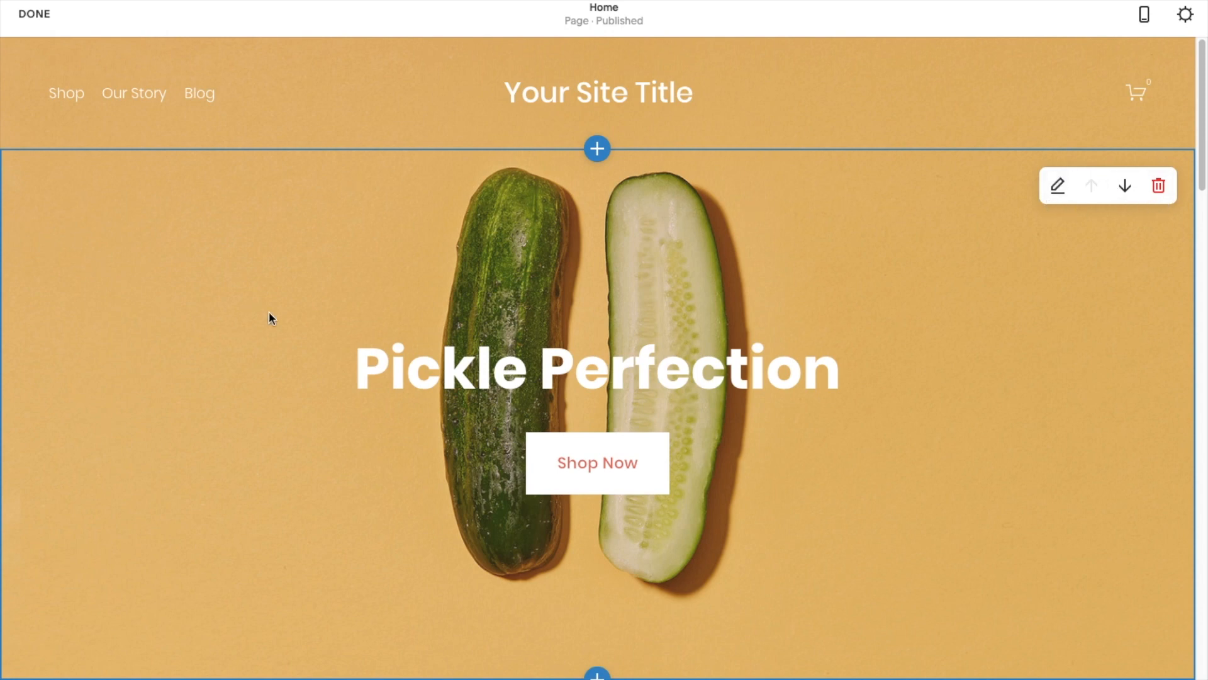
mouse_move(360, 364)
mouse_move(175, 322)
mouse_move(172, 417)
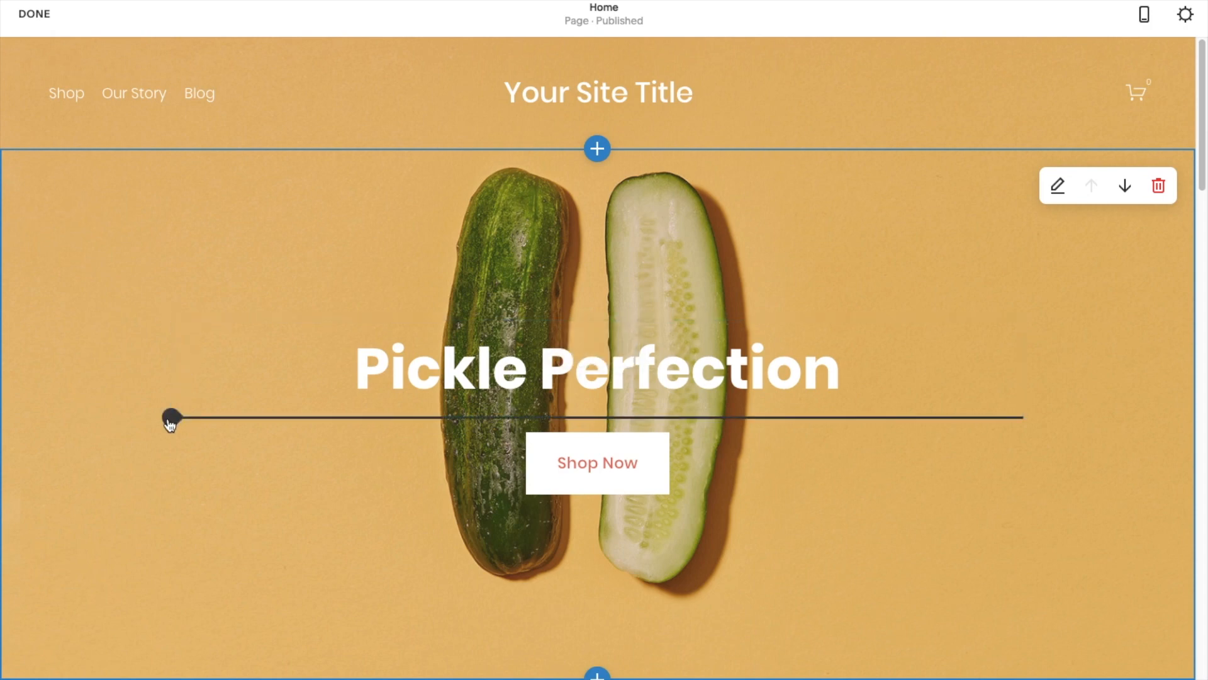
mouse_move(337, 493)
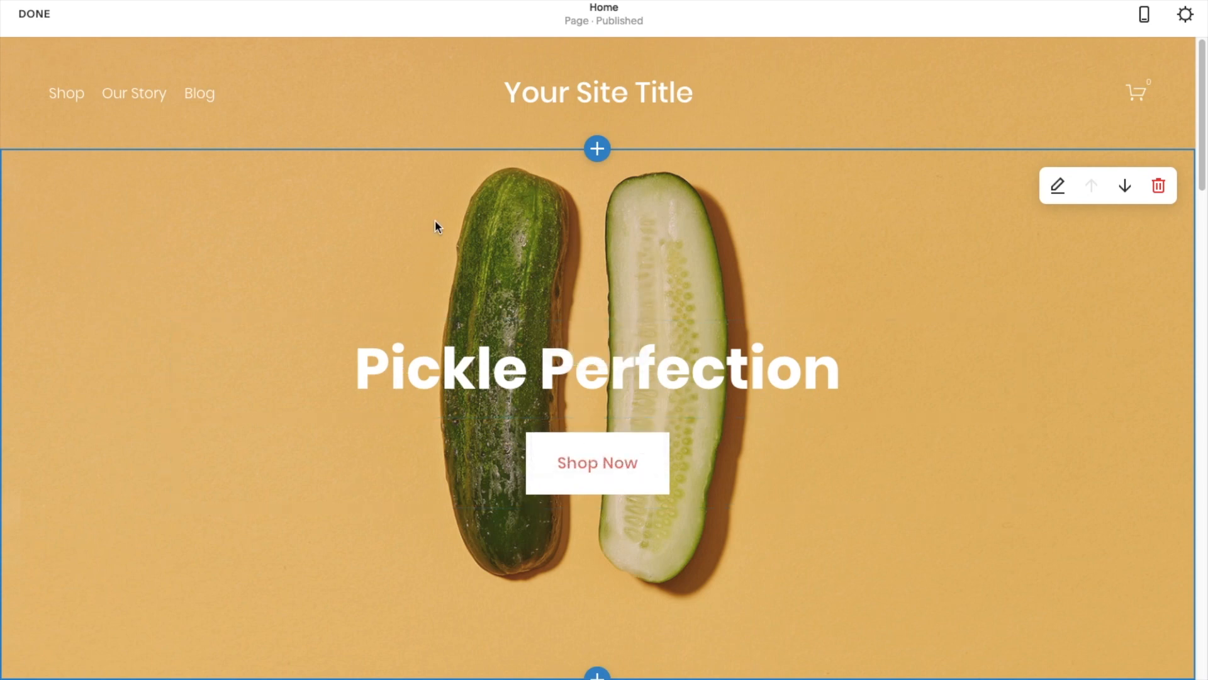
click(172, 321)
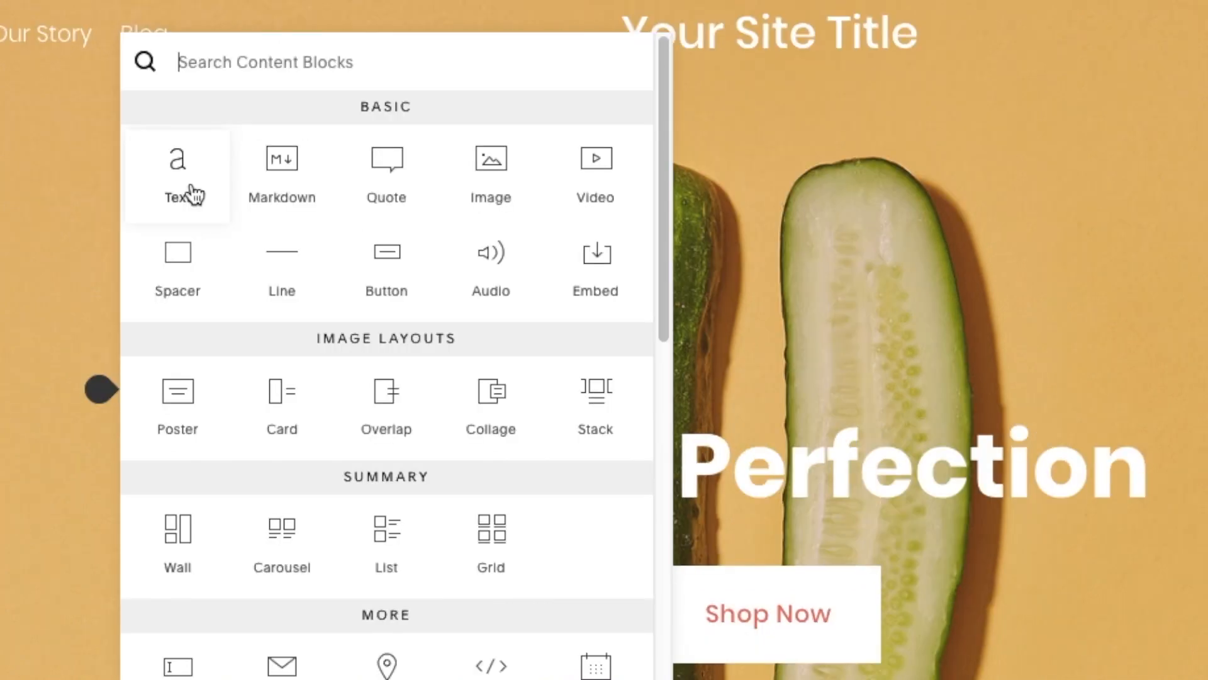
click(190, 180)
click(130, 243)
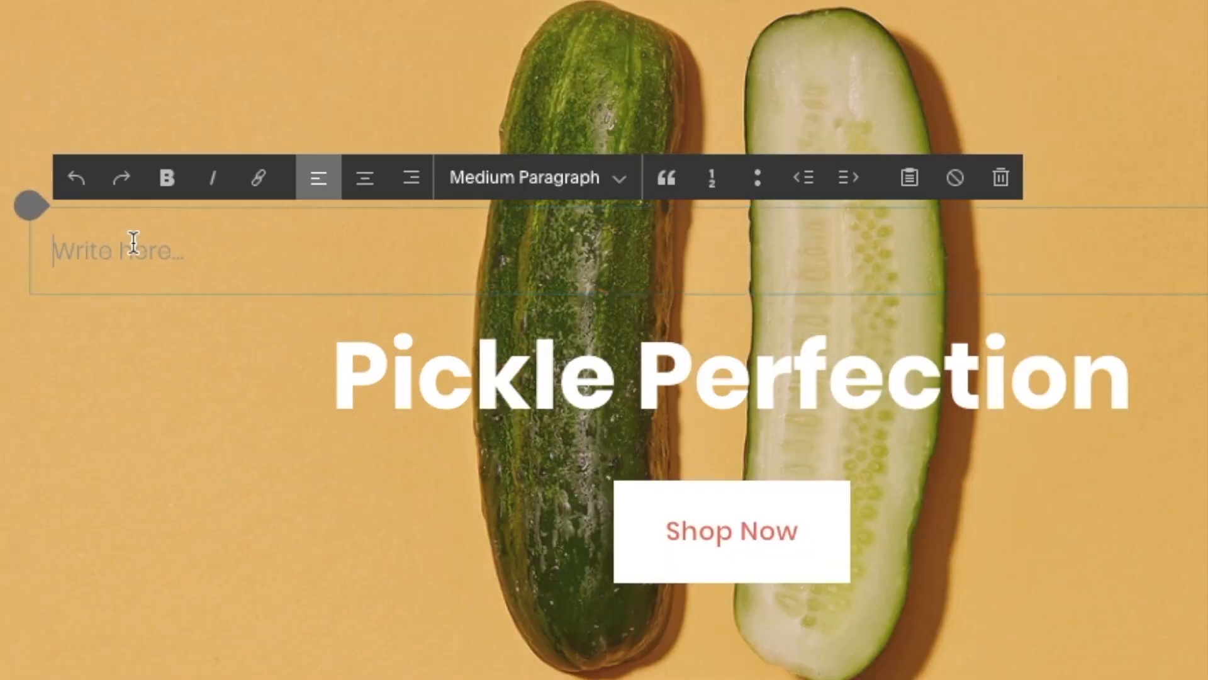
text(Create )
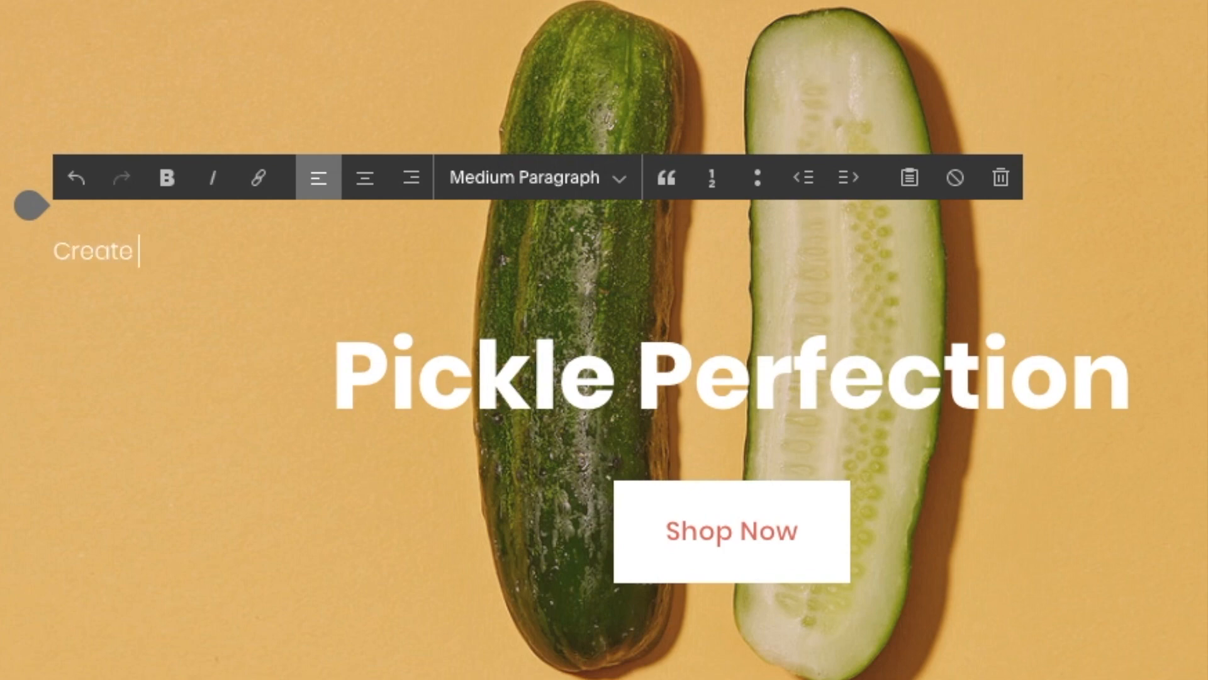
text(Text Here!)
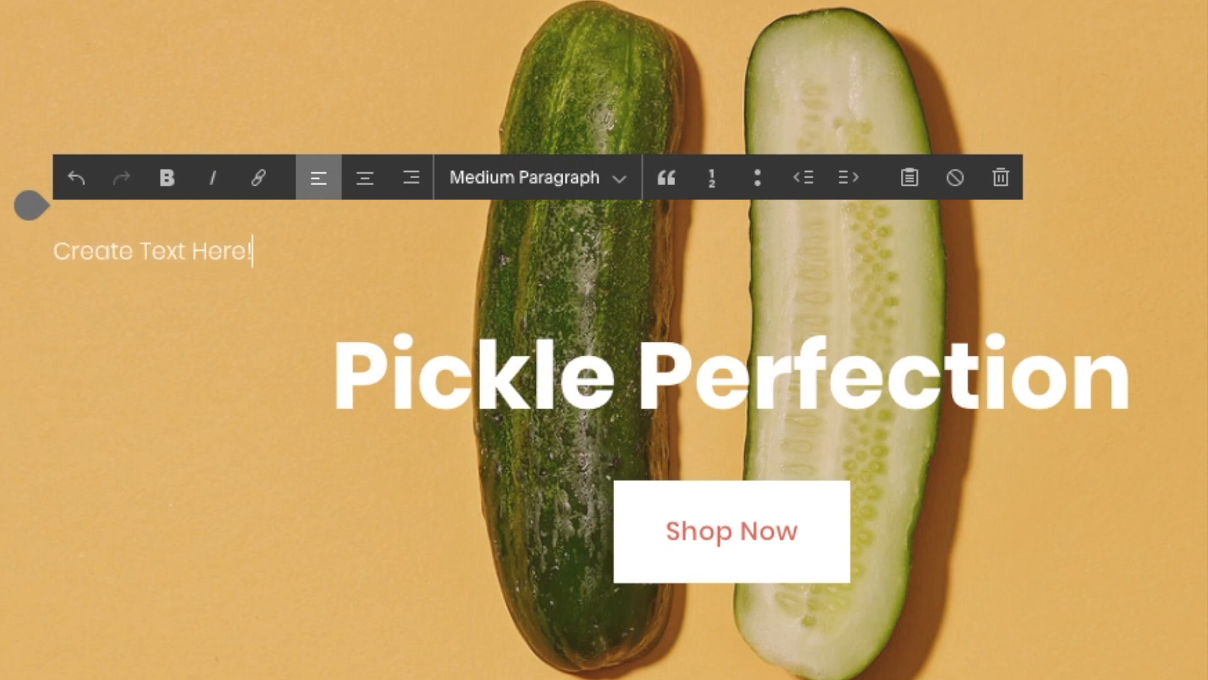
Try centre and right alignment on the new text, and return it to left alignment.
click(360, 190)
click(413, 189)
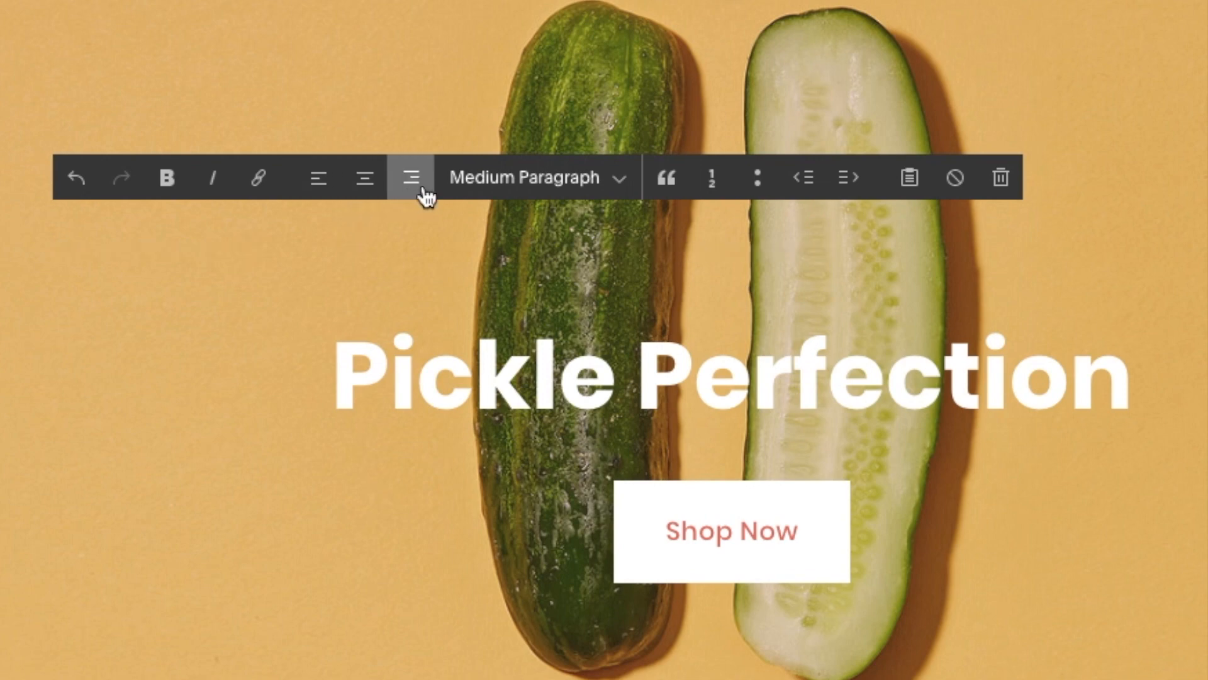
click(322, 180)
Make the "Create Text Here!" text bold and format it as Extra Large Heading.
triple_click(219, 245)
click(174, 182)
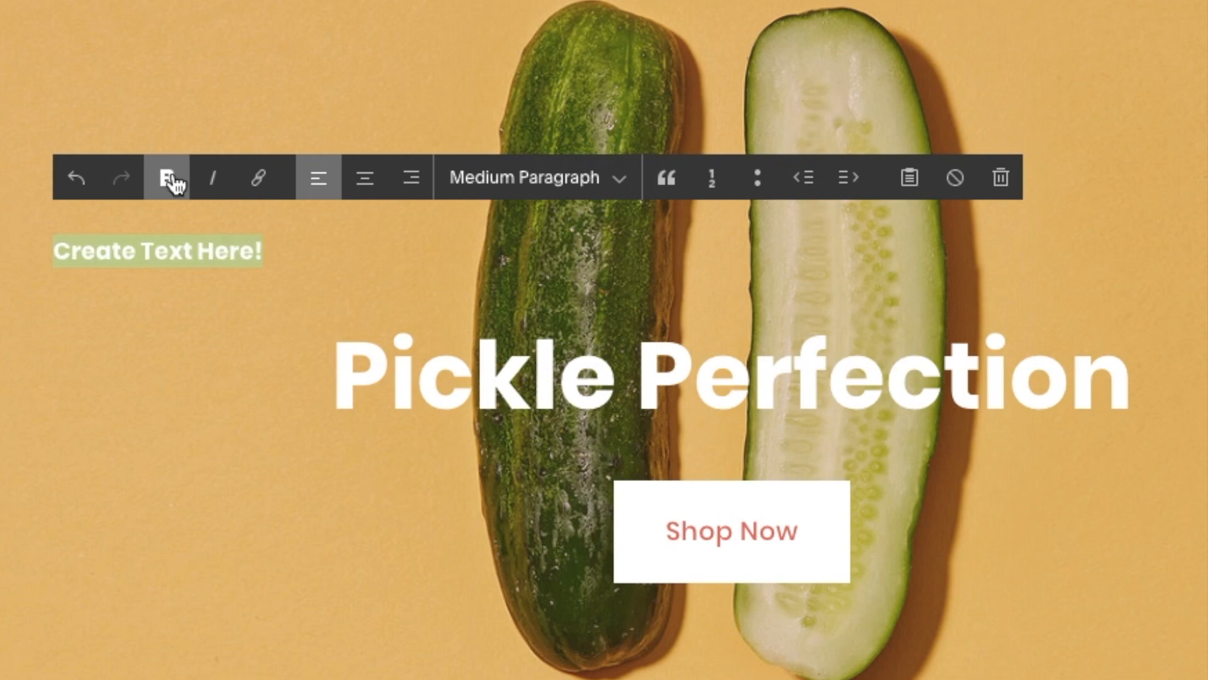
click(485, 186)
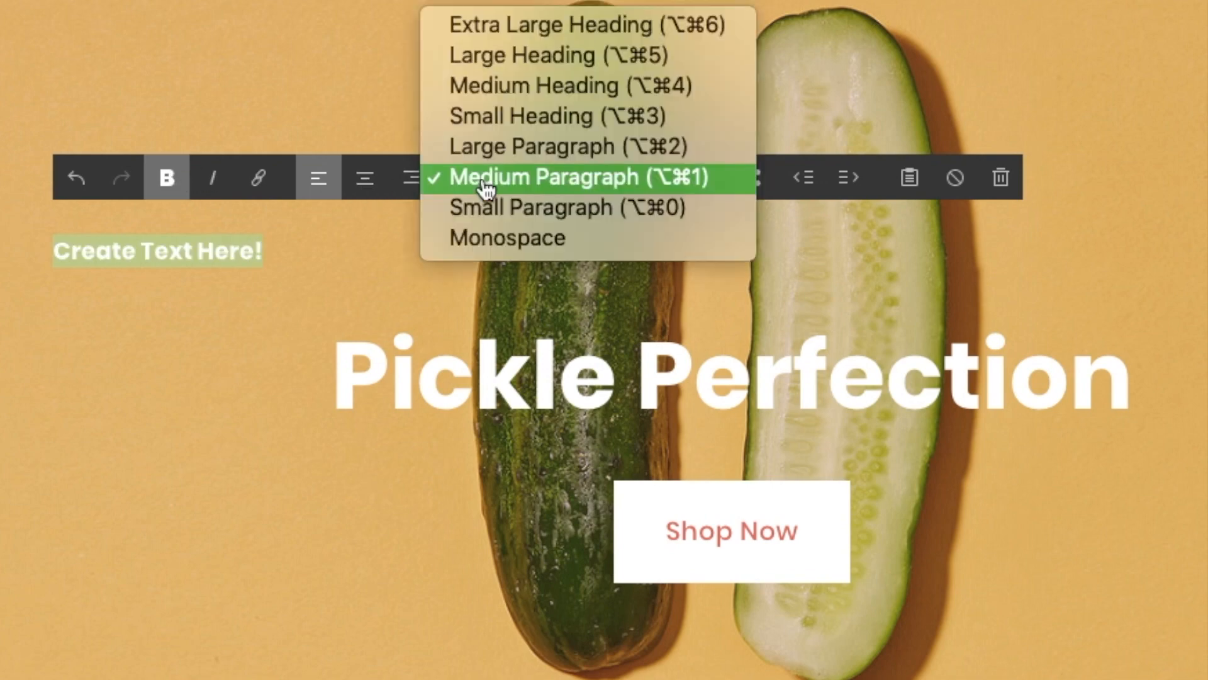
click(513, 26)
Try the Large, Medium and Small Heading styles on the selected text, and settle on Medium Heading.
click(532, 189)
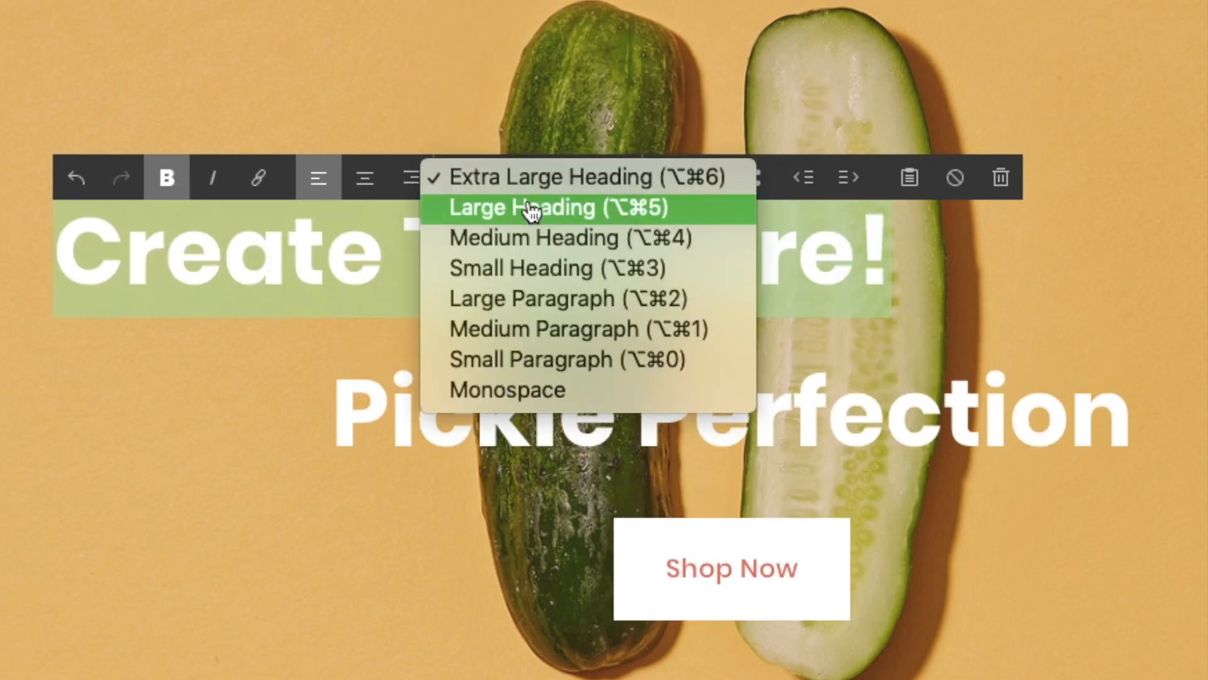
click(528, 210)
click(527, 185)
click(524, 214)
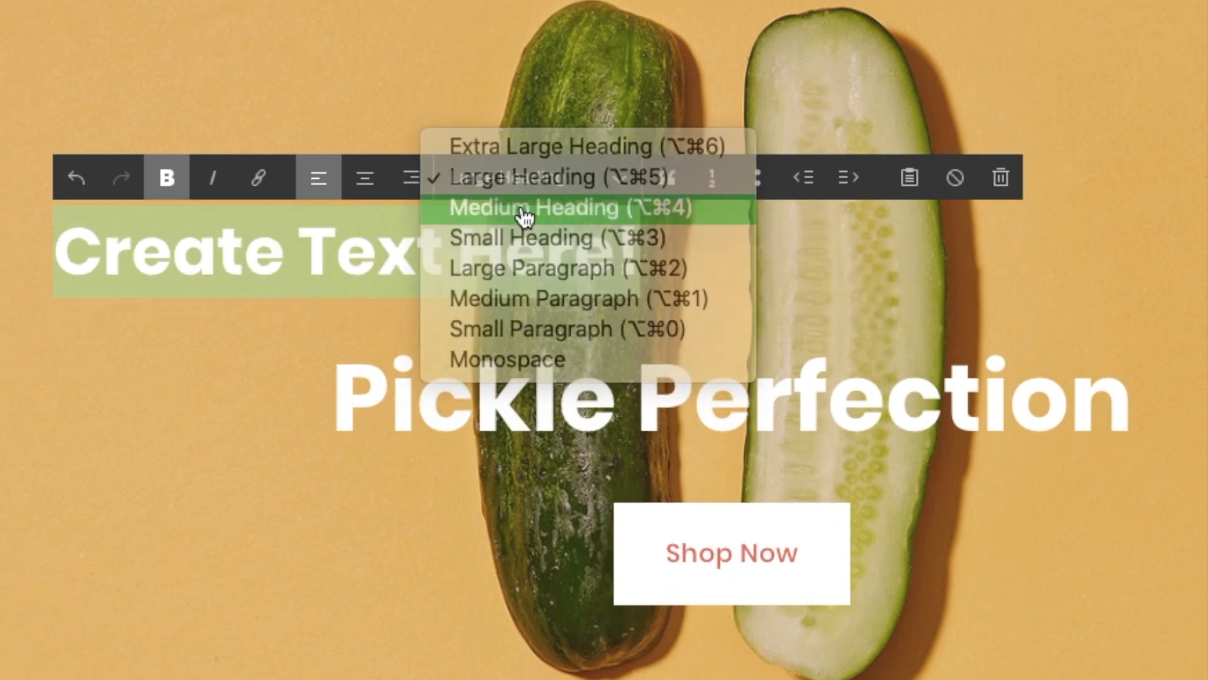
click(521, 183)
click(522, 216)
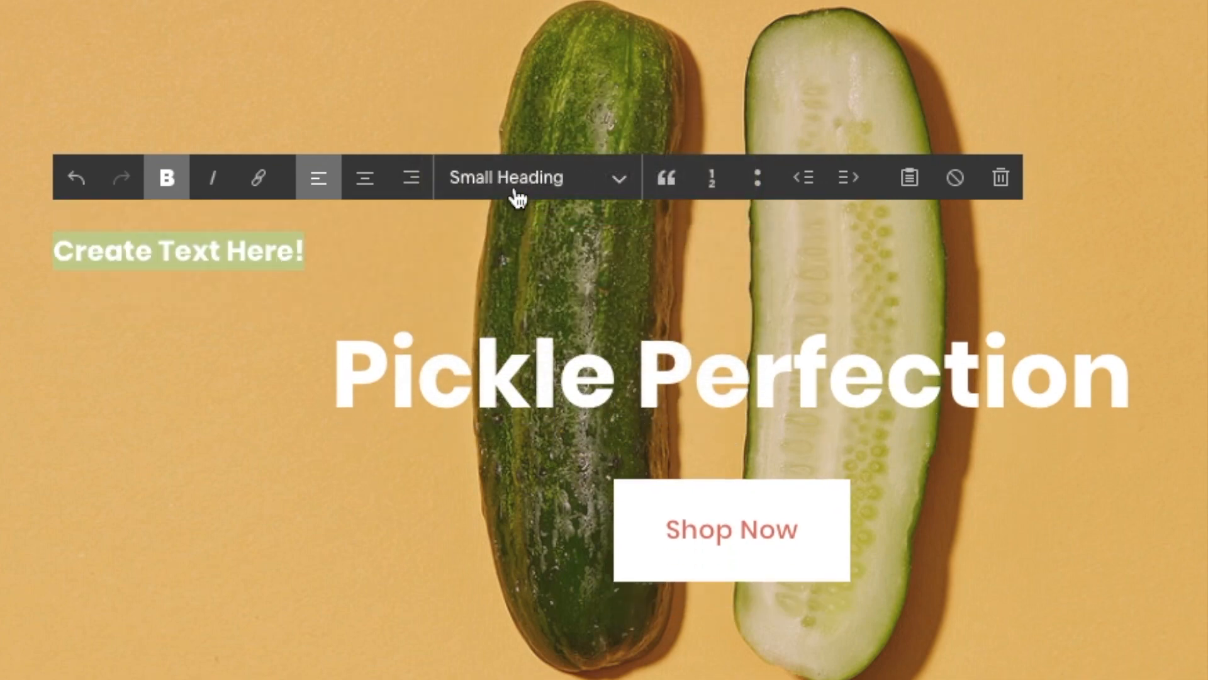
click(518, 189)
click(517, 148)
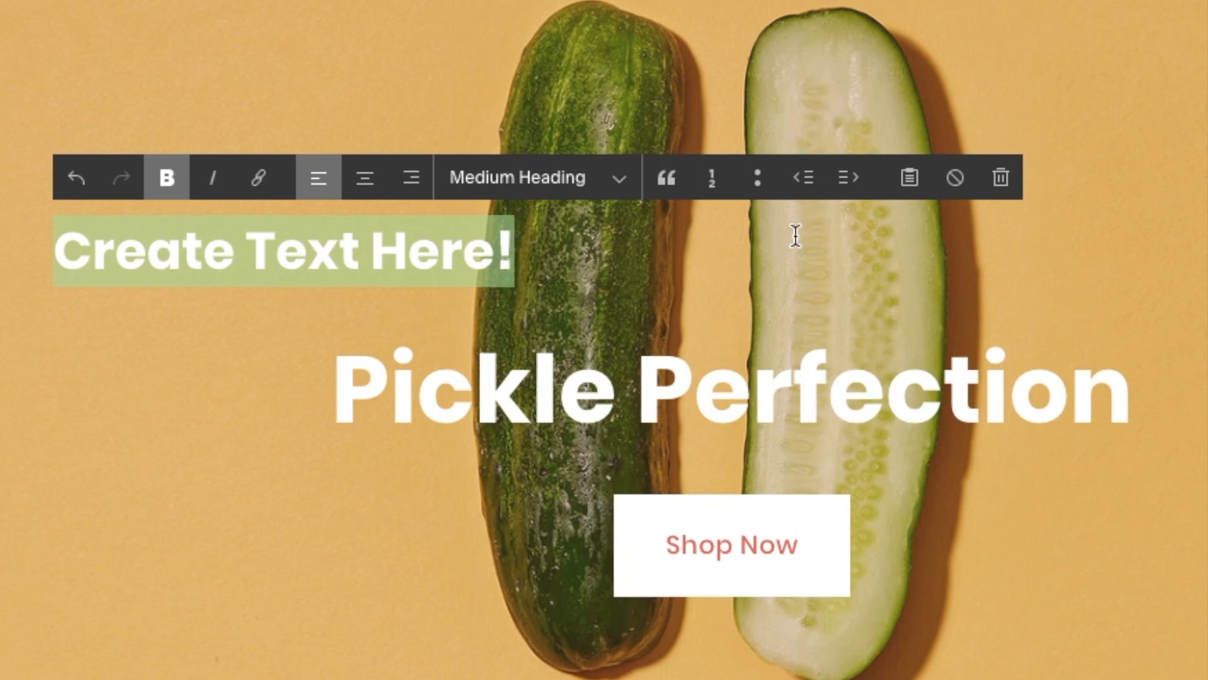
Try indenting the "Create Text Here!" heading by several levels, and reduce its indent by four levels.
click(846, 189)
click(846, 189)
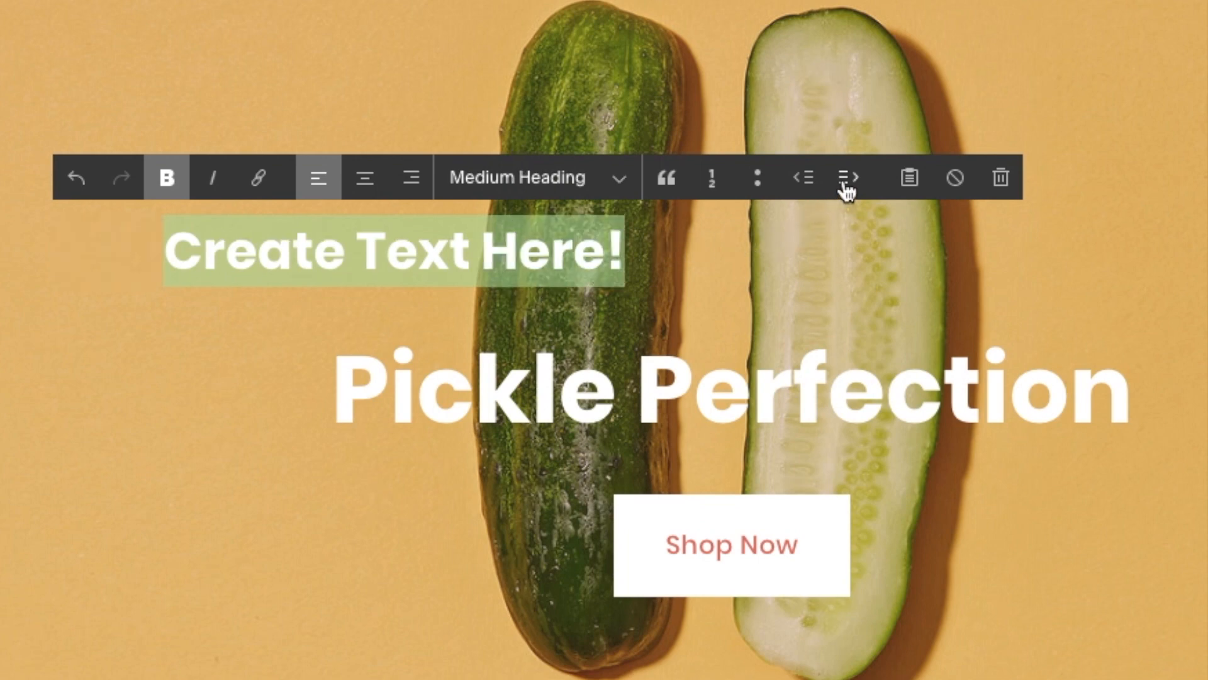
click(847, 189)
click(846, 189)
click(846, 188)
click(846, 189)
click(846, 189)
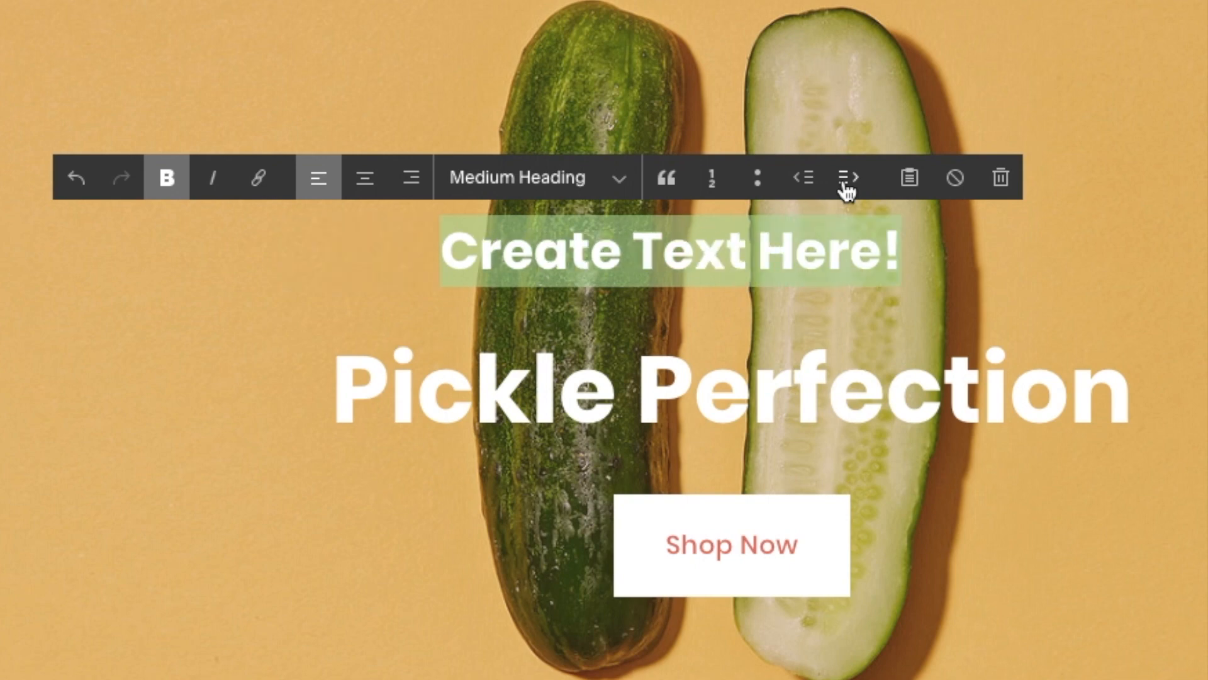
click(817, 185)
click(817, 186)
click(817, 186)
click(817, 186)
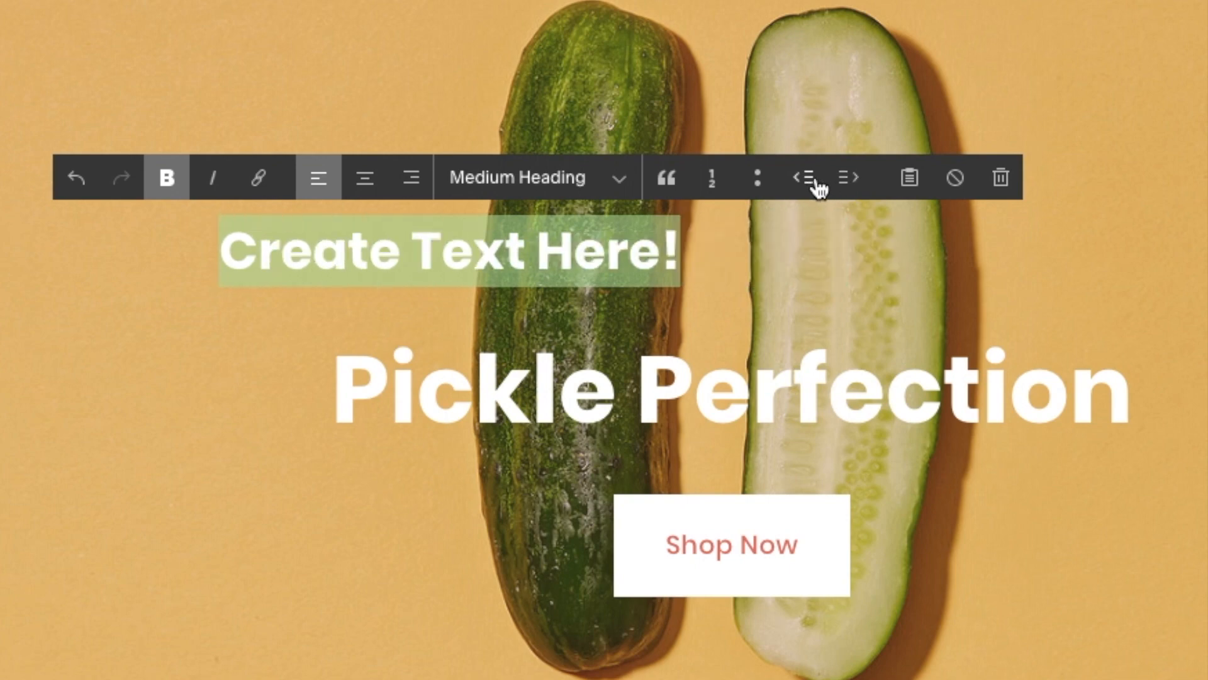
Try bulleted list, numbered list and quote formatting on the heading, removing each one again.
click(759, 181)
click(759, 180)
click(716, 181)
click(716, 181)
click(668, 179)
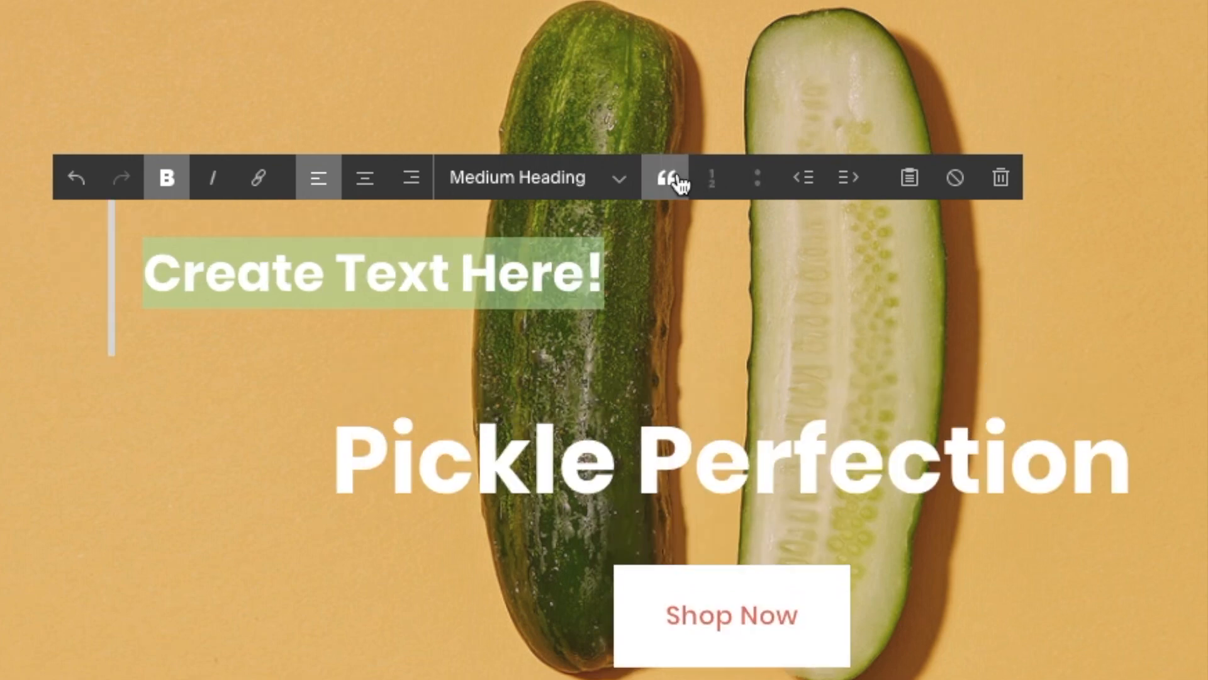
click(668, 179)
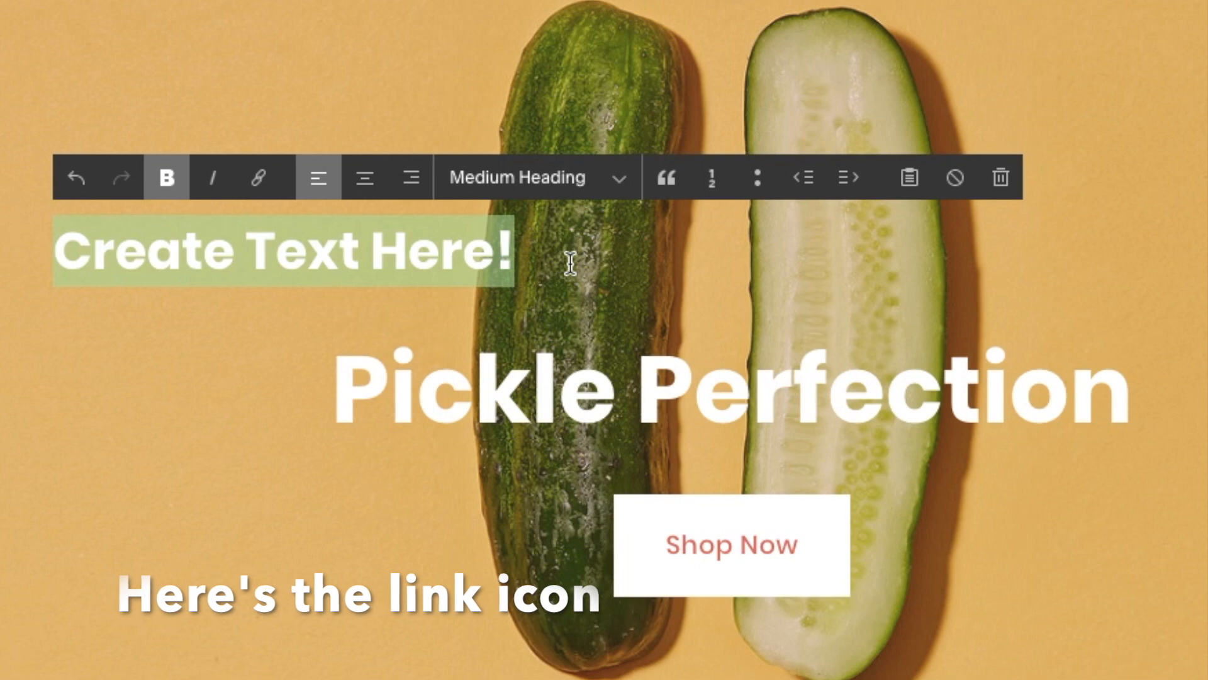
click(259, 184)
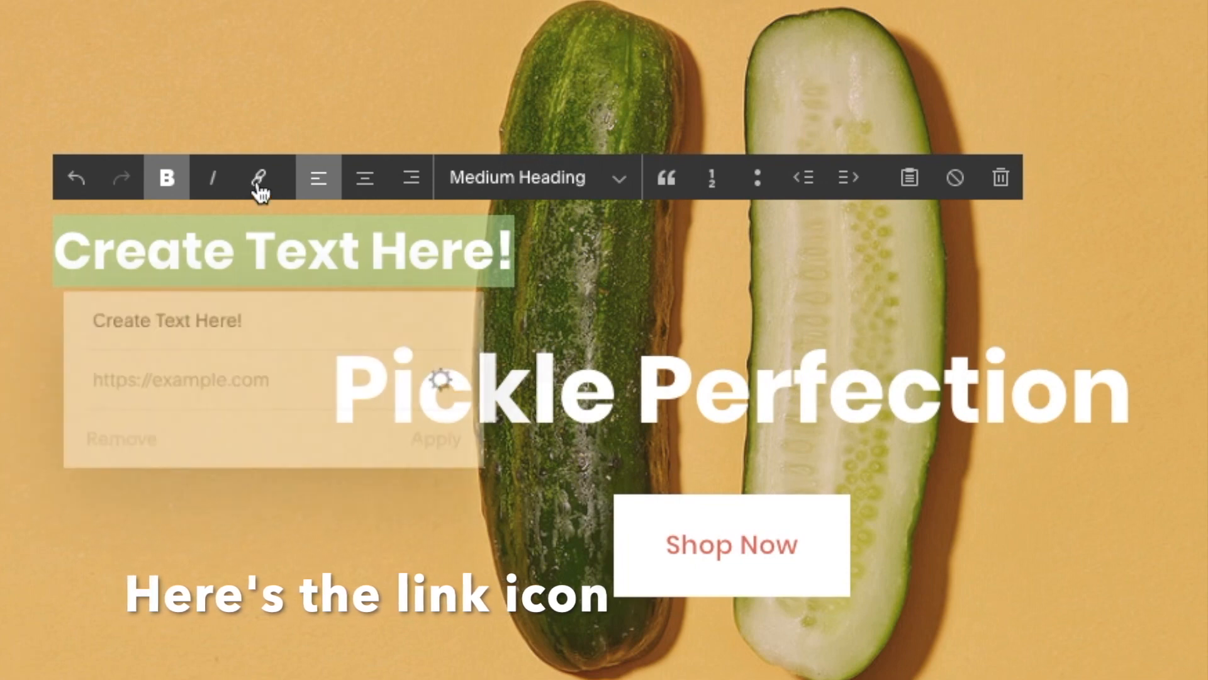
click(243, 376)
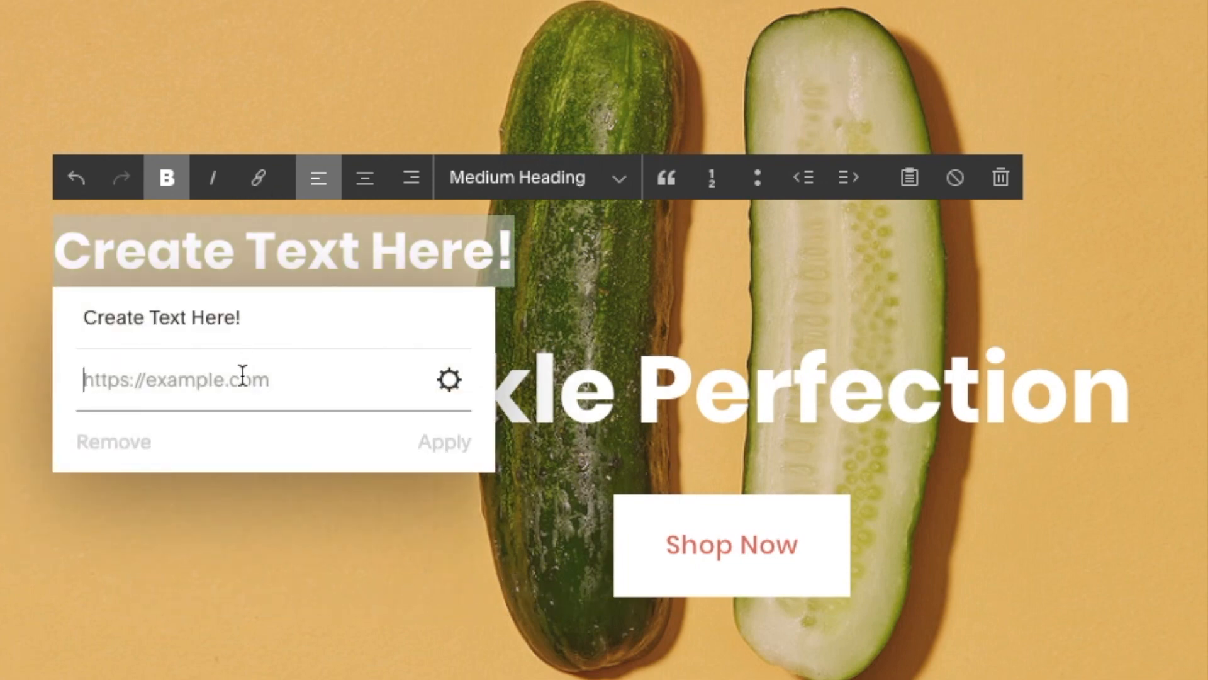
text(www.google.com)
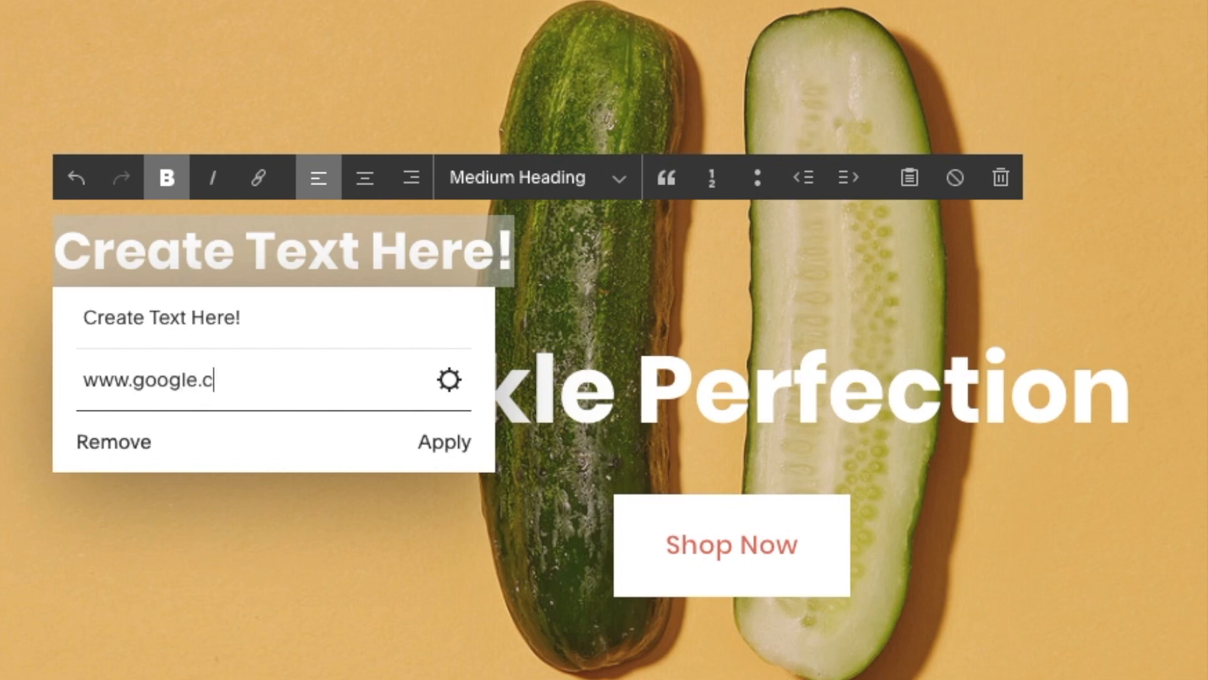
click(434, 441)
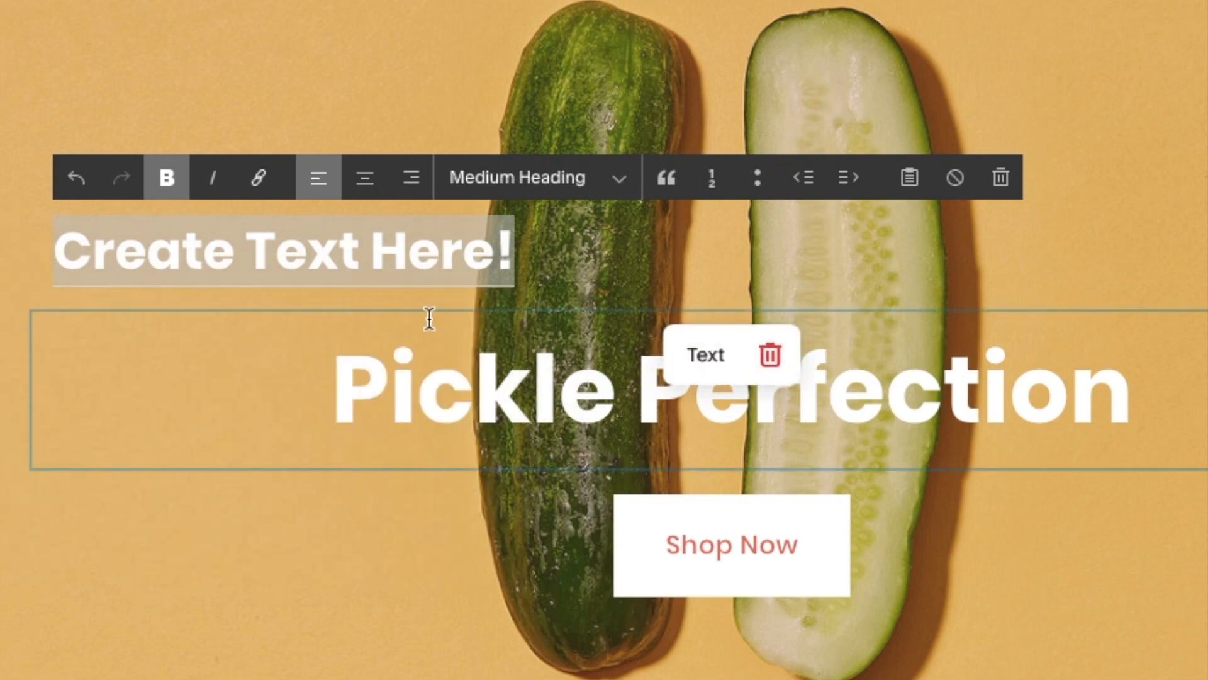
click(648, 263)
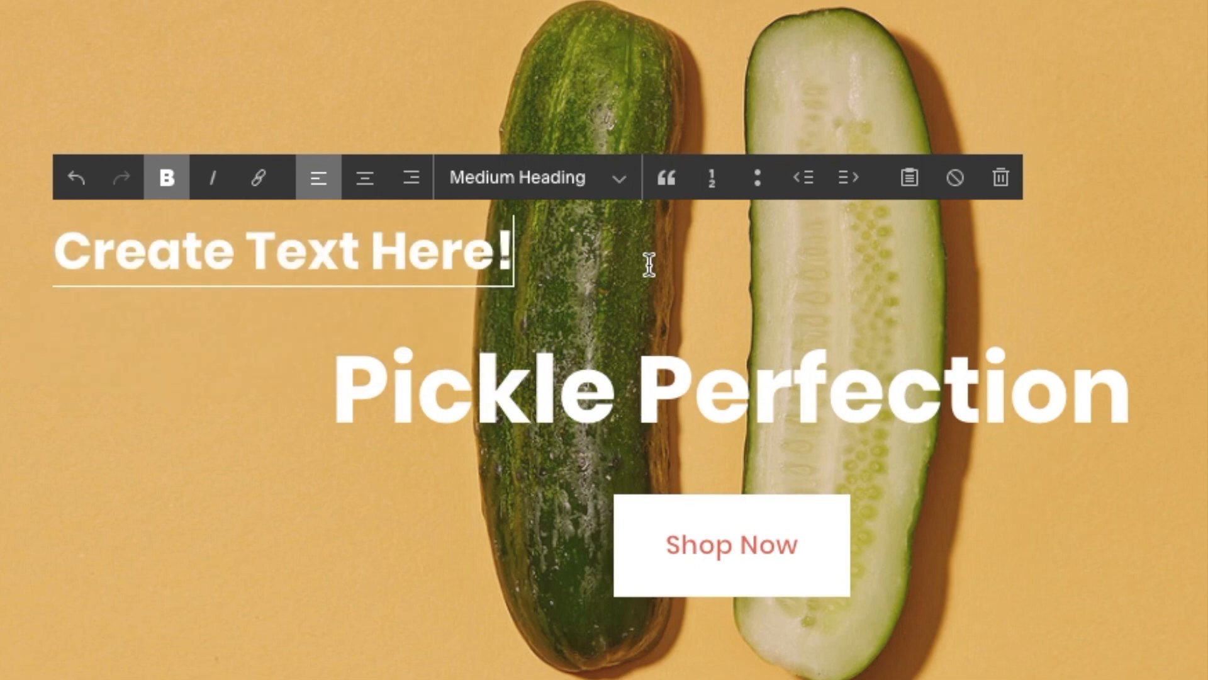
Inspect the link on the "Create Text Here!" heading and save the Home page edits.
click(345, 252)
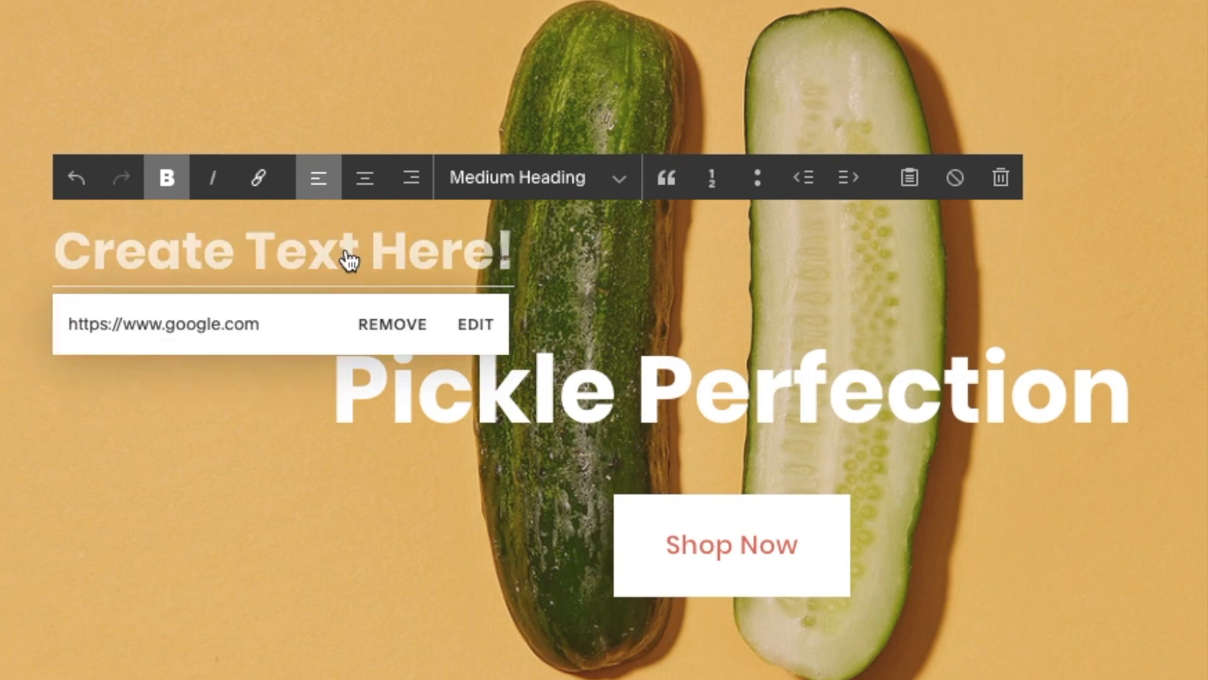
click(628, 290)
click(57, 14)
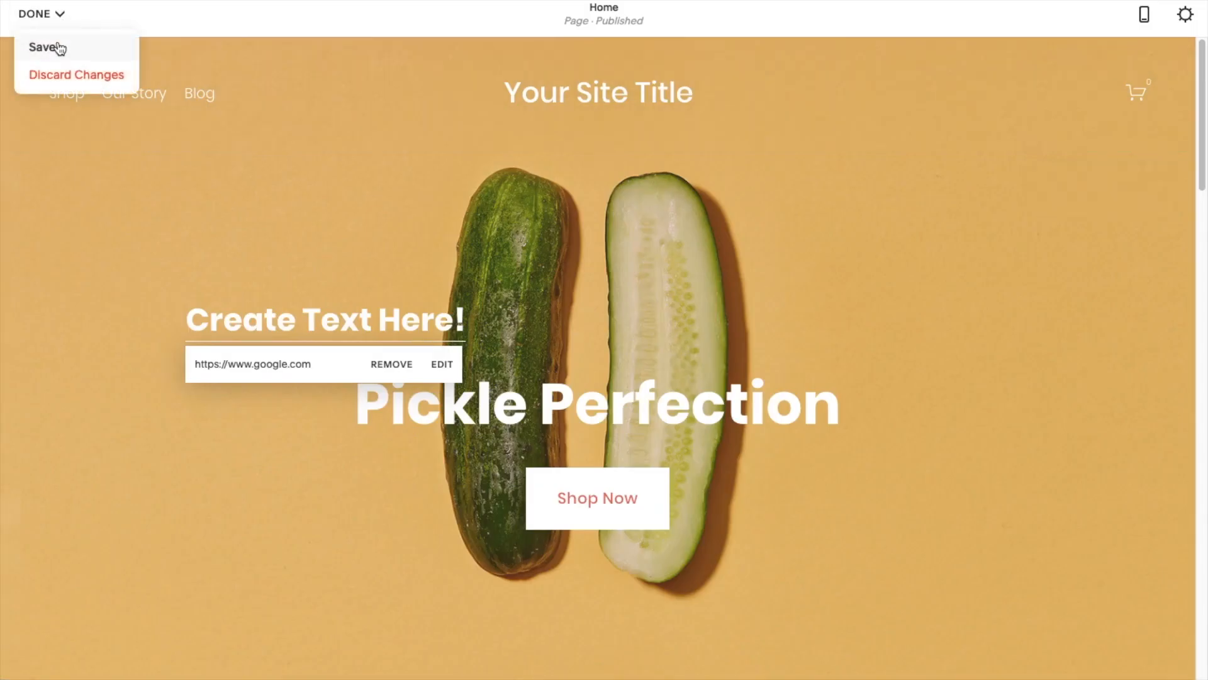
click(59, 50)
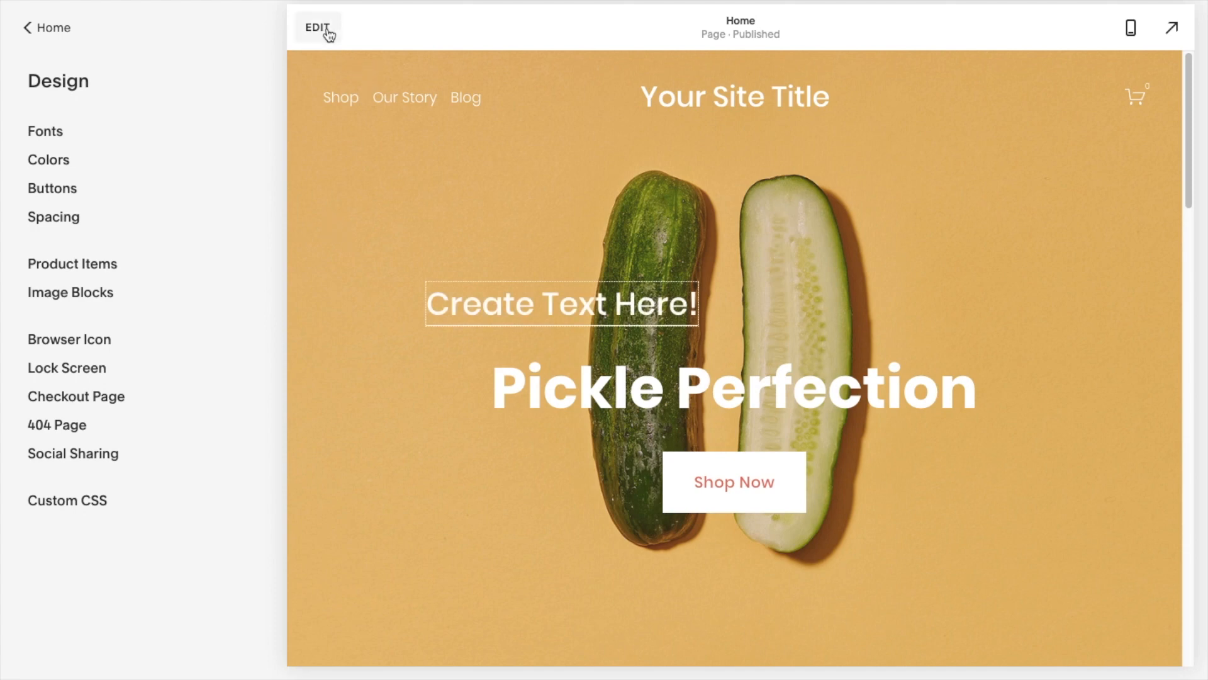
Reopen the Home page for editing and insert "lll" after "Pick" in the "Pickle Perfection" heading.
click(330, 28)
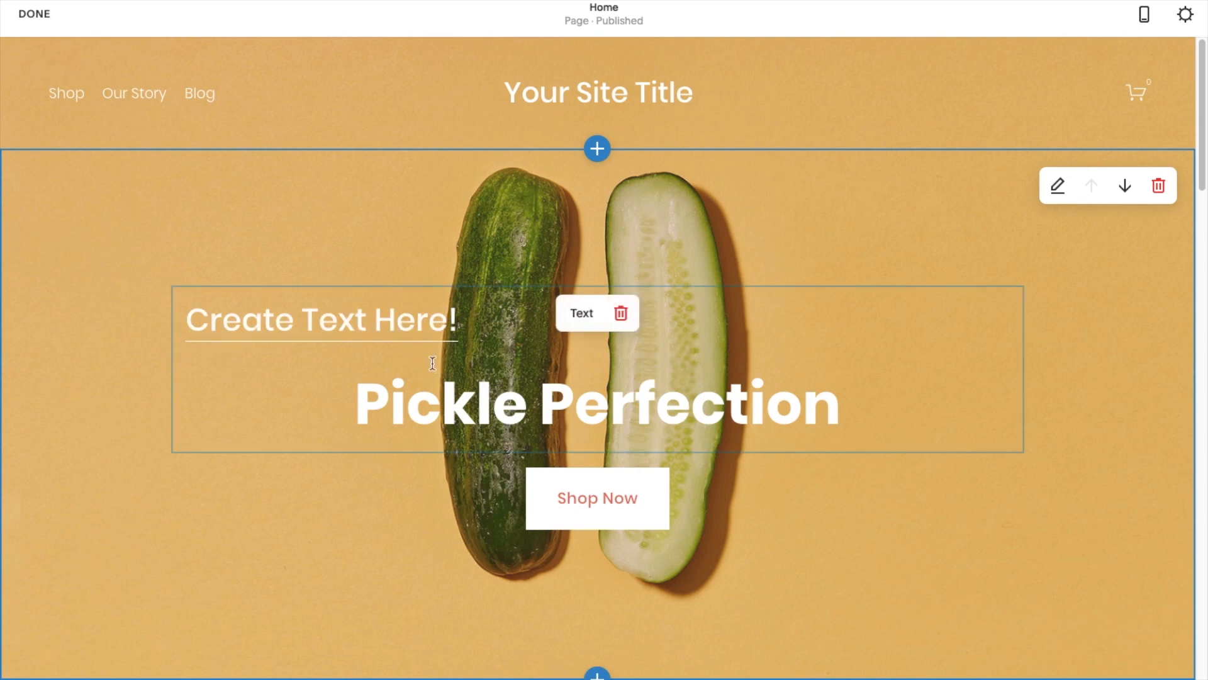
click(466, 398)
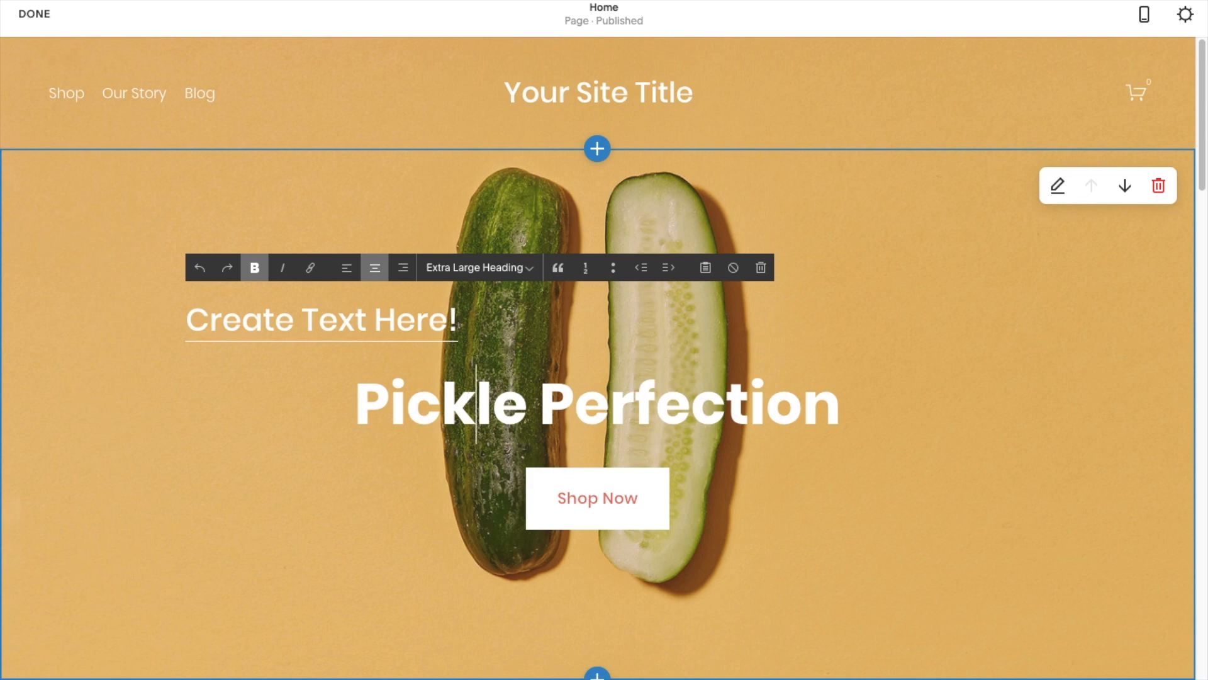
text(lll)
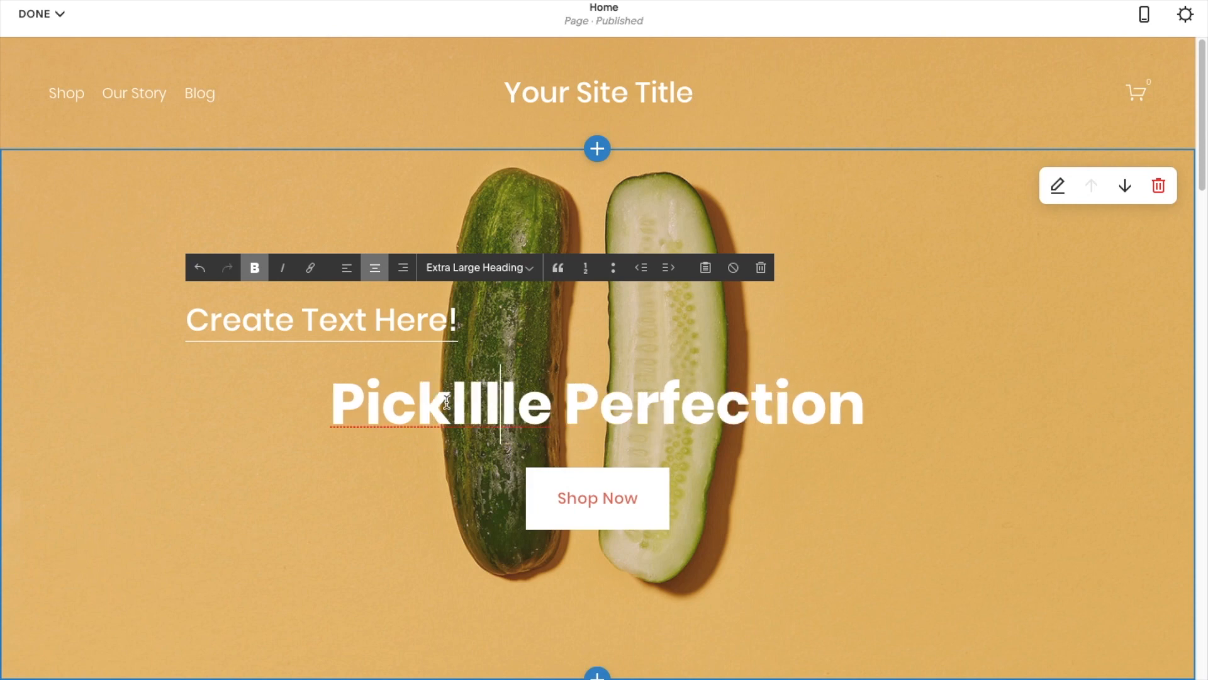
click(278, 485)
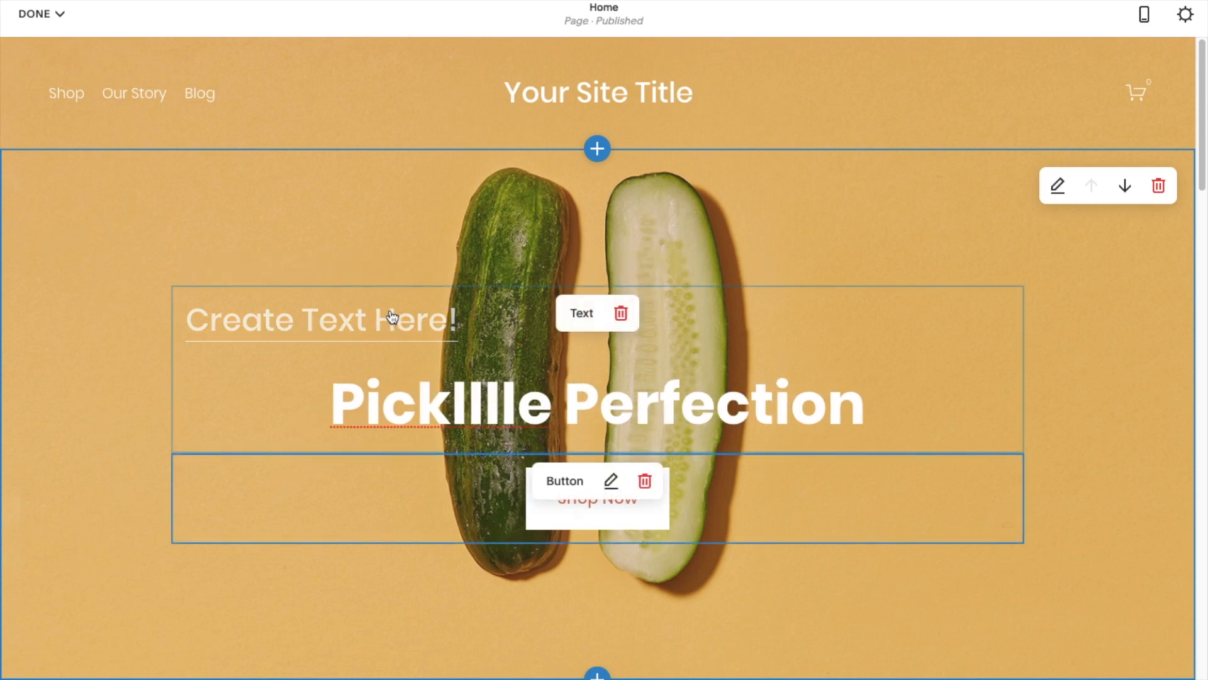
click(451, 403)
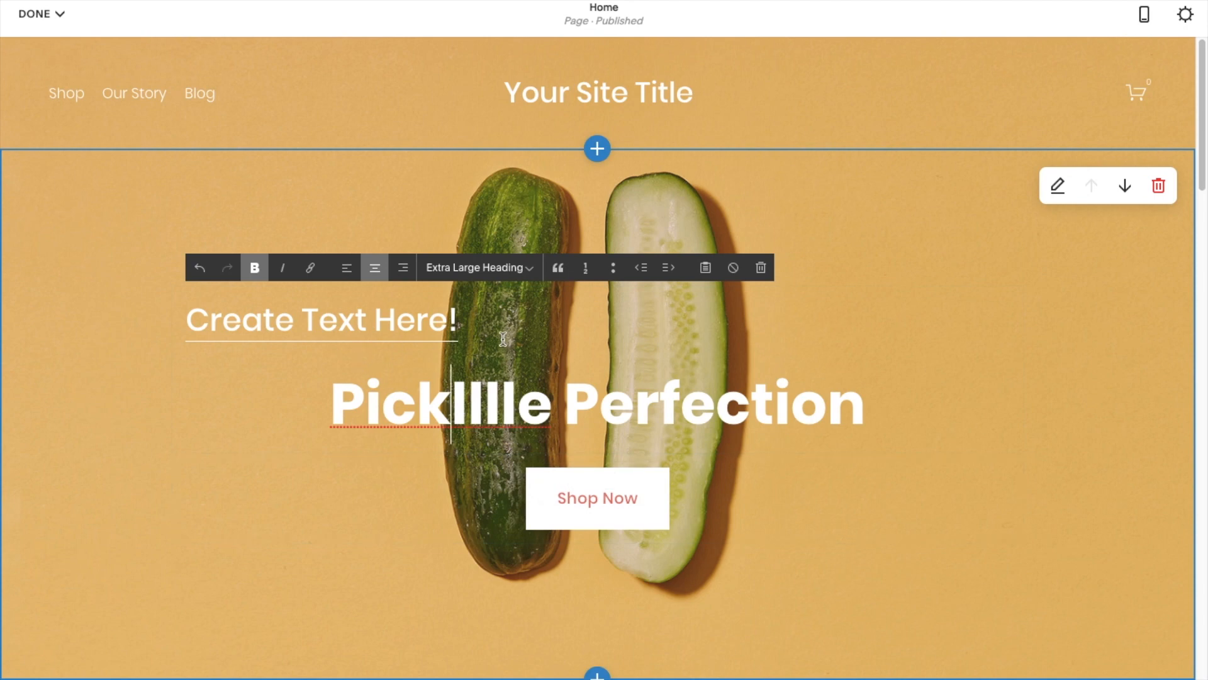
click(134, 468)
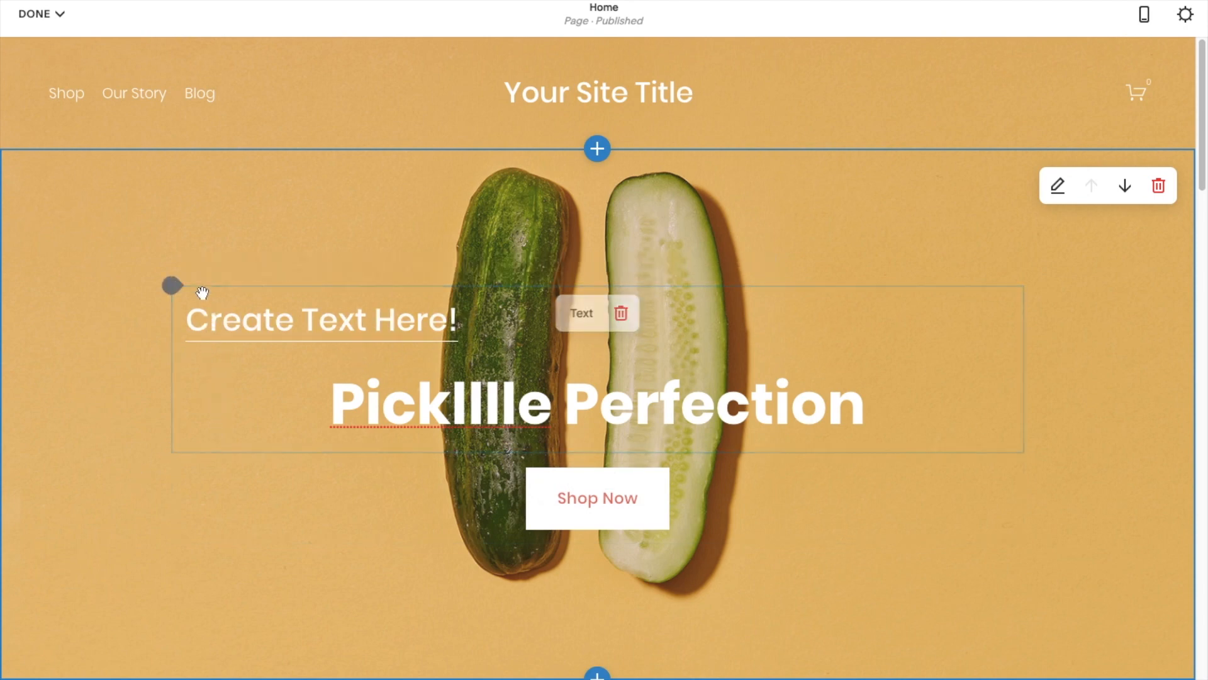
Add four spacer blocks above the text block in the first section.
drag(172, 353, 176, 365)
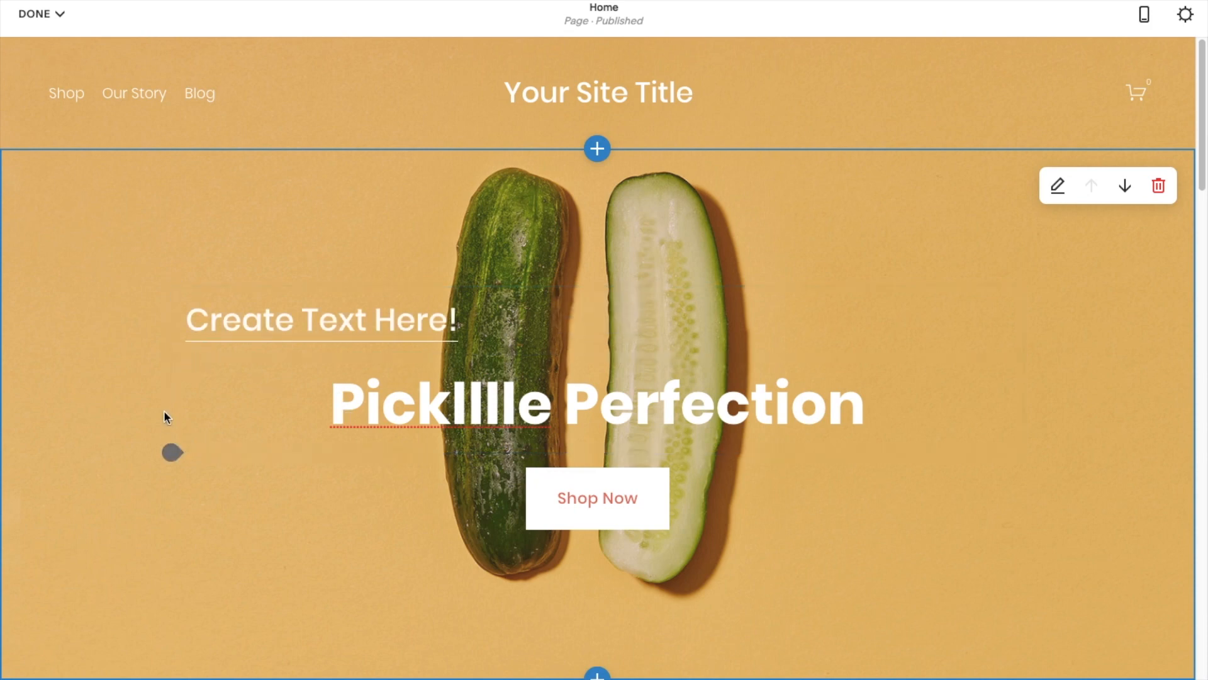
drag(170, 353, 172, 294)
click(172, 293)
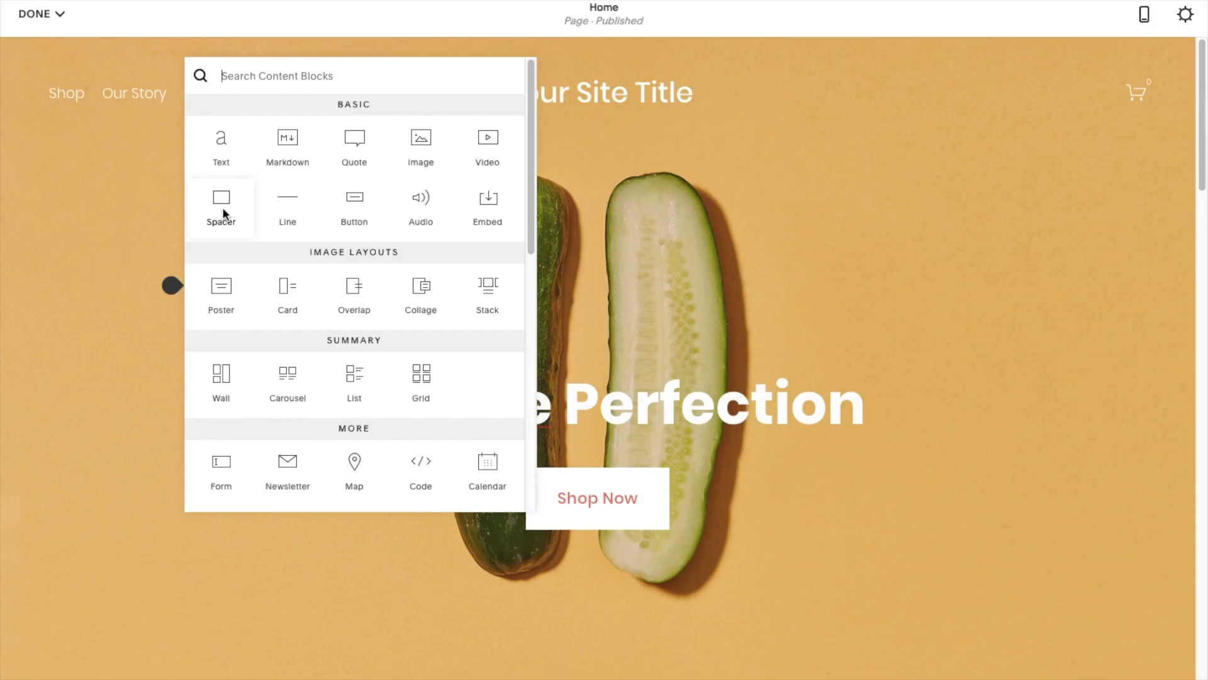
click(224, 211)
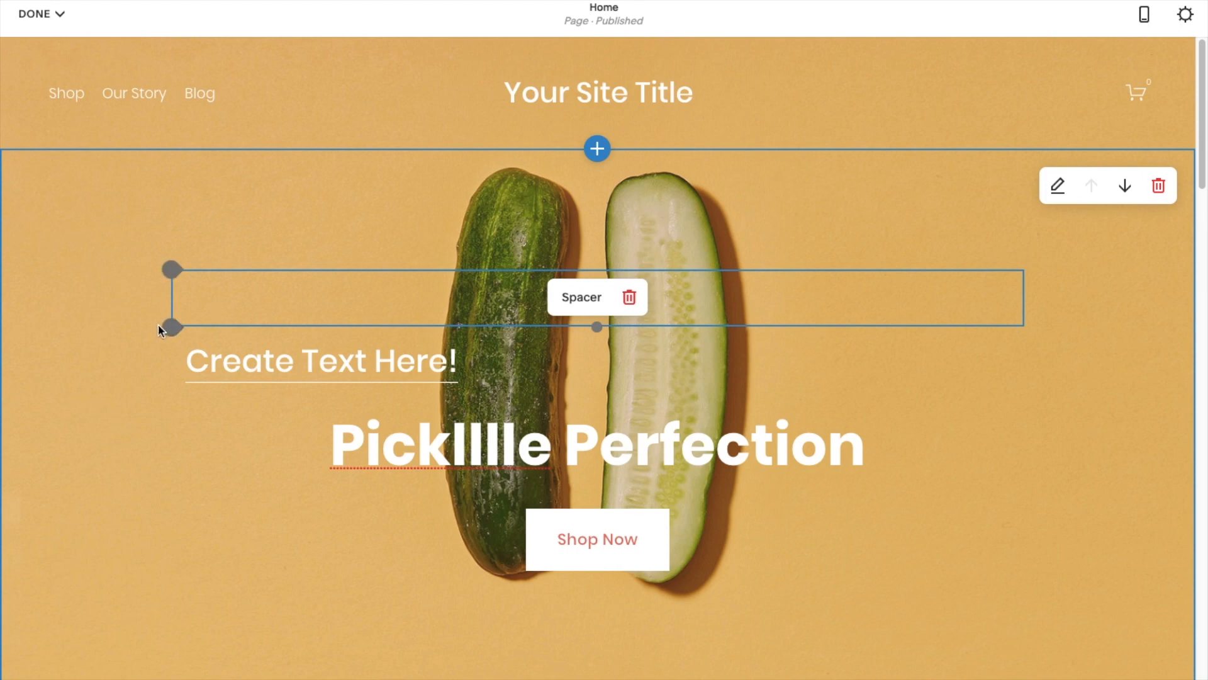
click(169, 327)
click(216, 255)
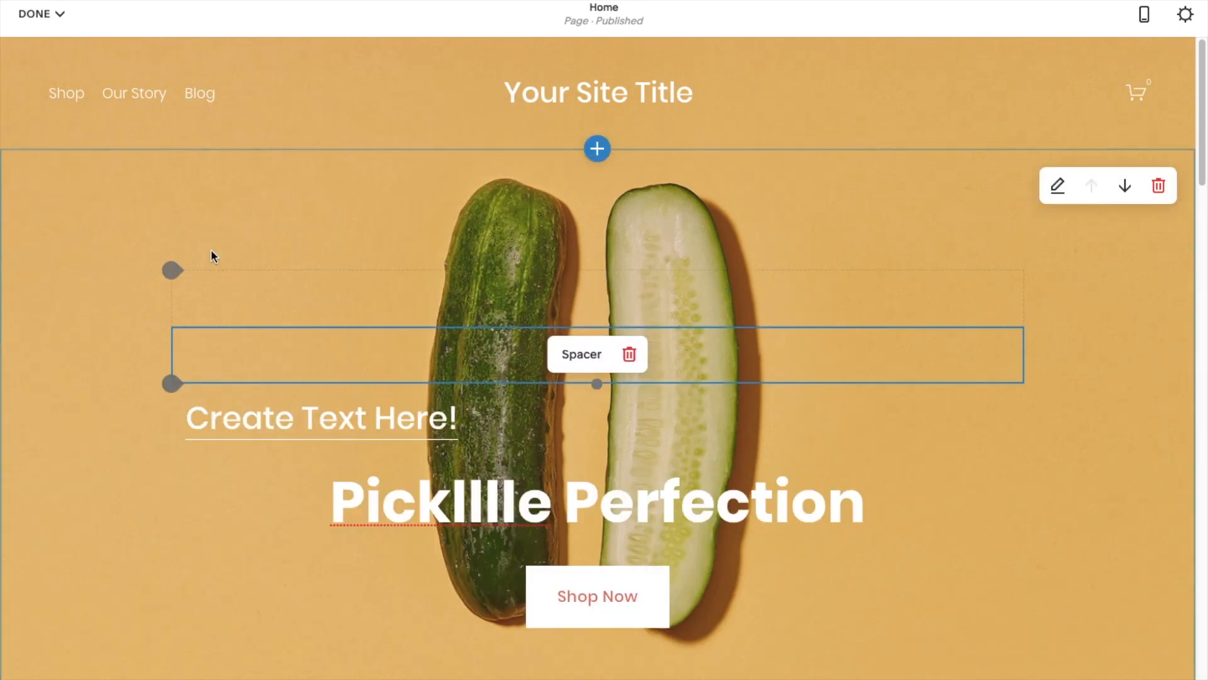
click(171, 270)
click(221, 208)
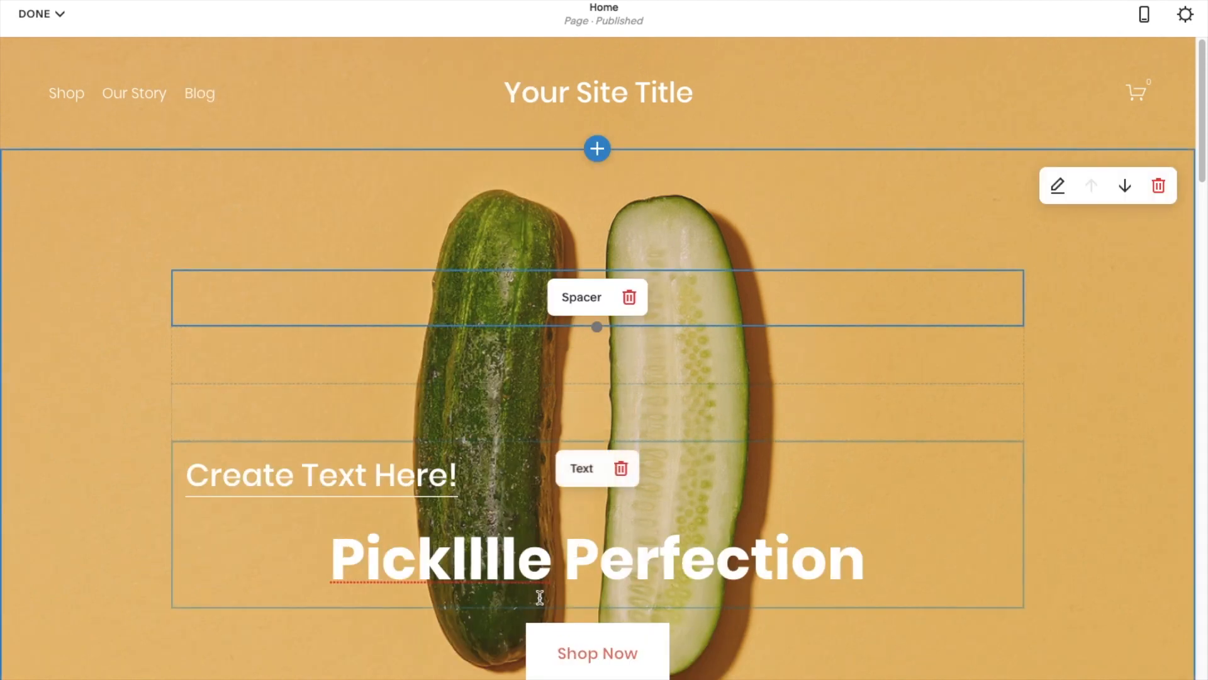
click(172, 269)
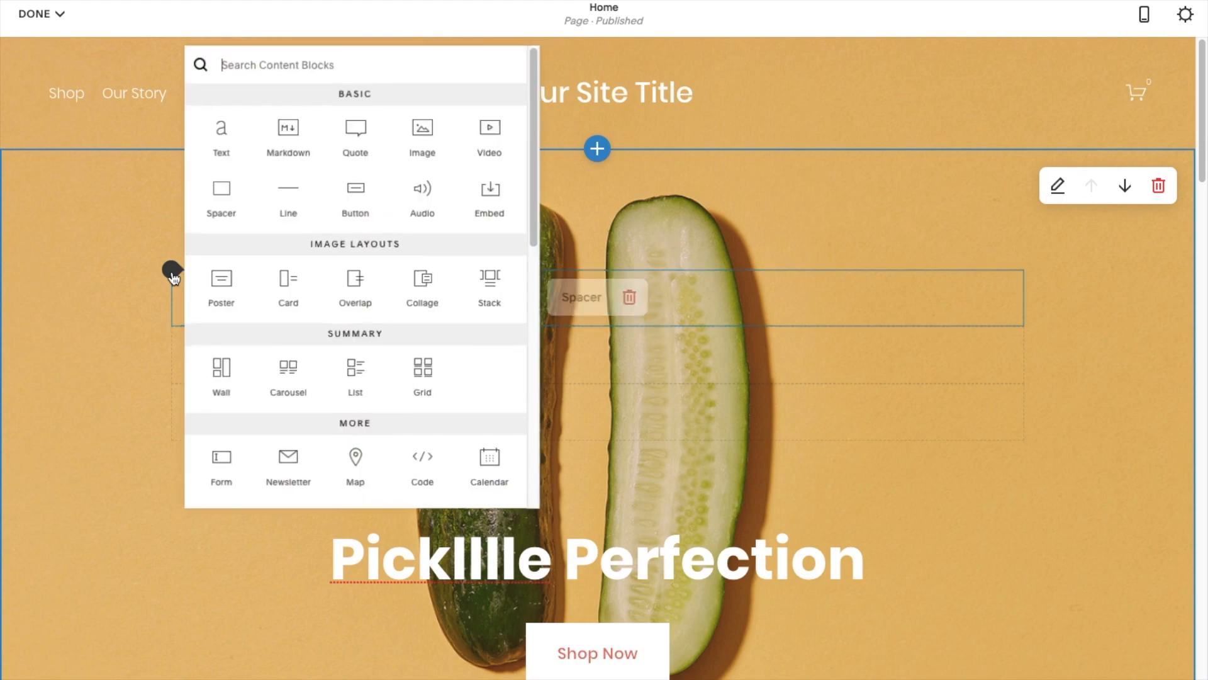
click(211, 208)
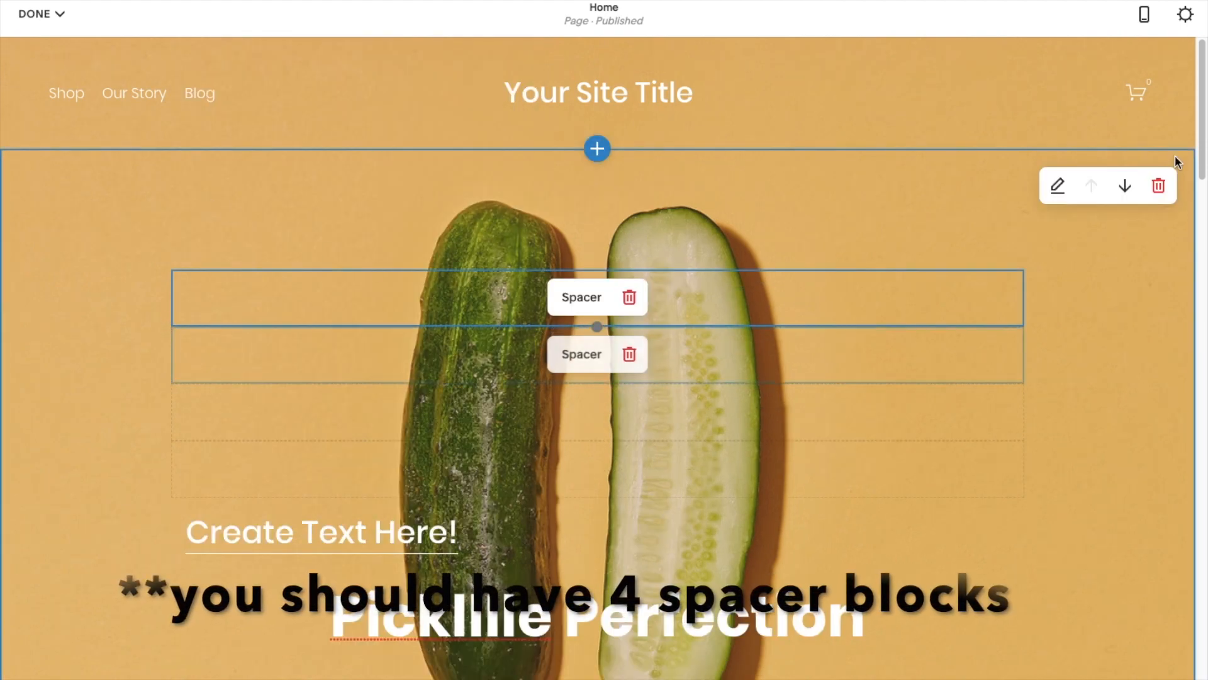
Arrange three of the spacers side by side in one row above the remaining full-width spacer.
mouse_move(1206, 145)
mouse_down()
mouse_move(1204, 222)
mouse_move(1195, 127)
mouse_move(1190, 154)
mouse_up()
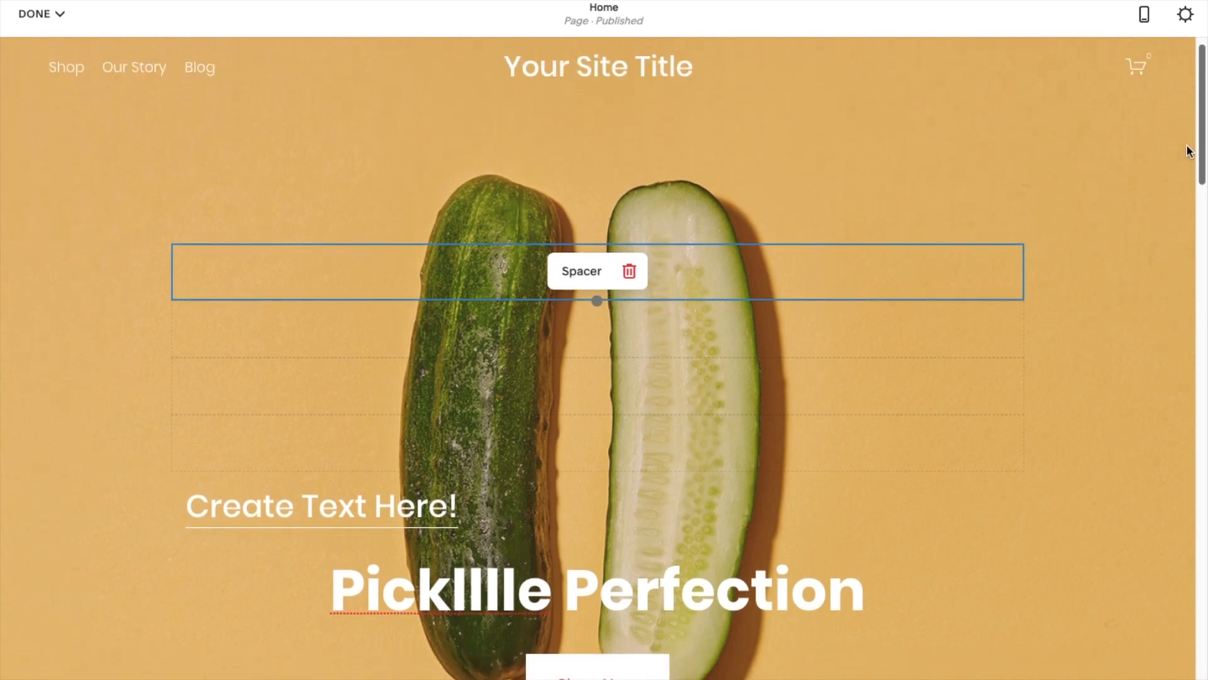
click(1190, 152)
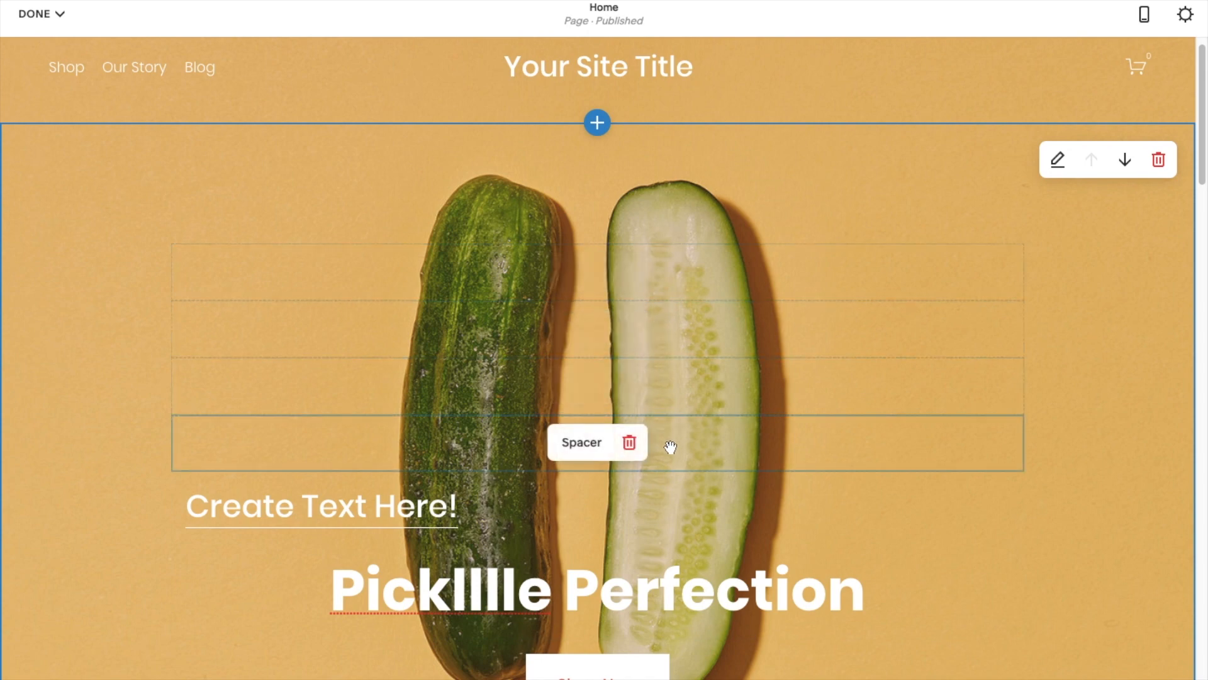
drag(386, 337, 267, 333)
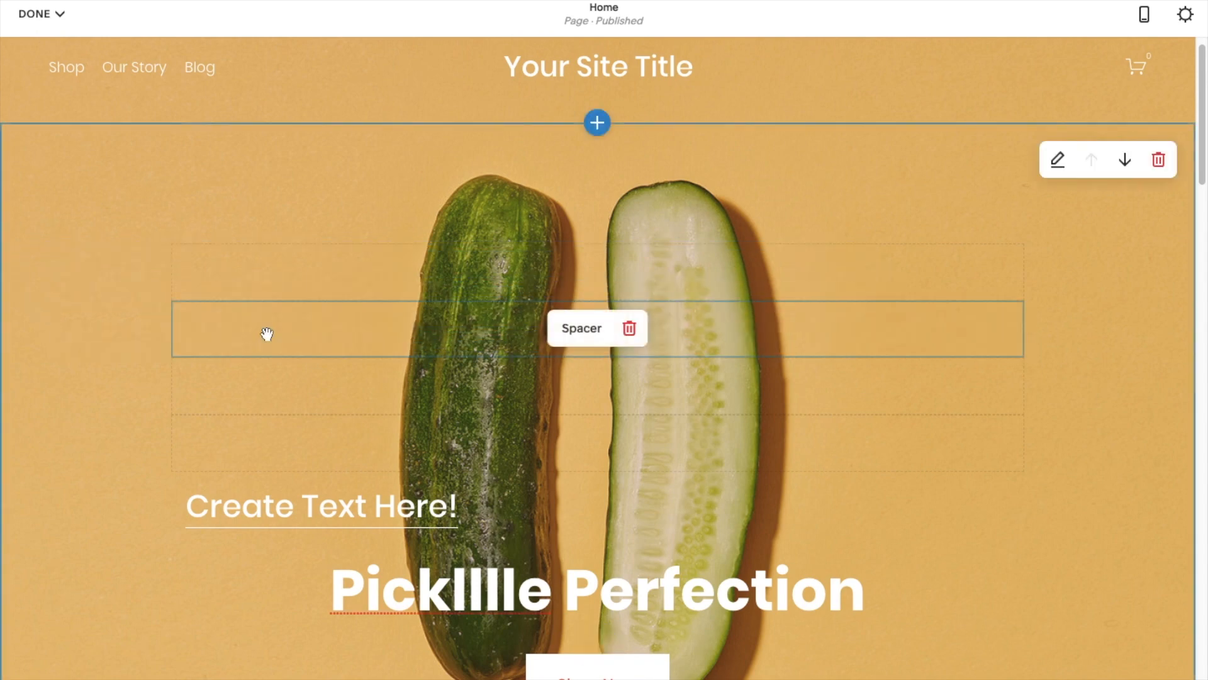
drag(394, 342, 195, 282)
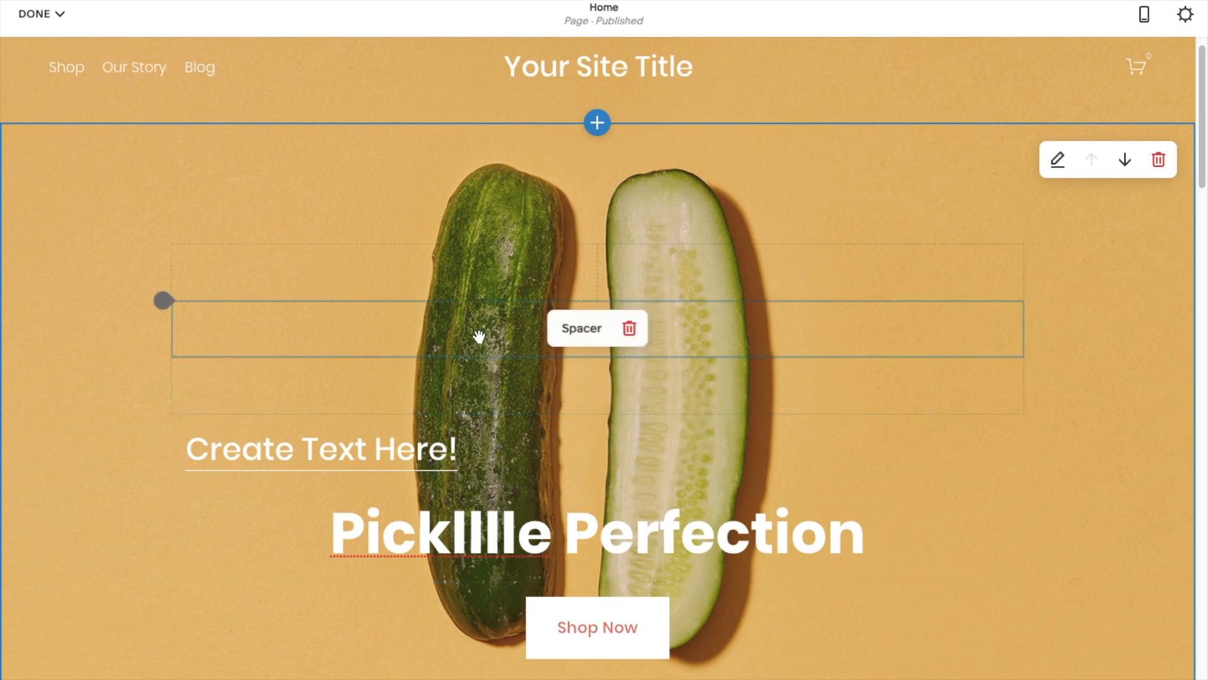
drag(478, 336, 597, 296)
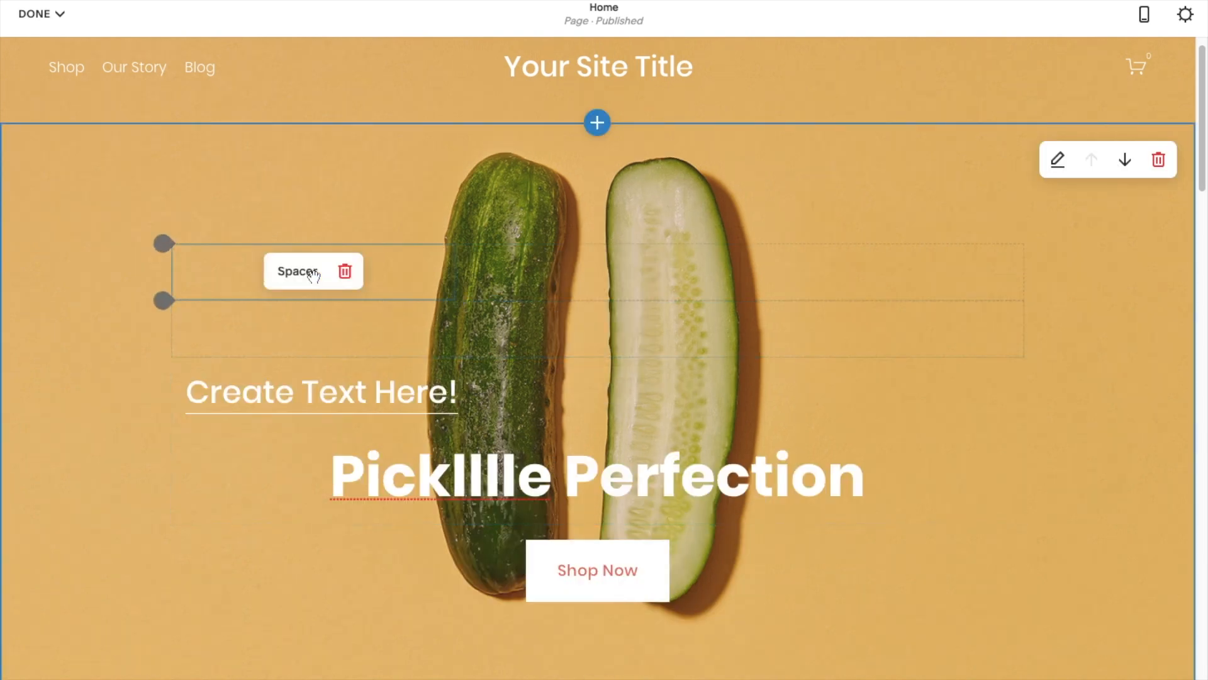
Narrow the two outer spacers in the three-column row so that the middle spacer is wider.
click(221, 278)
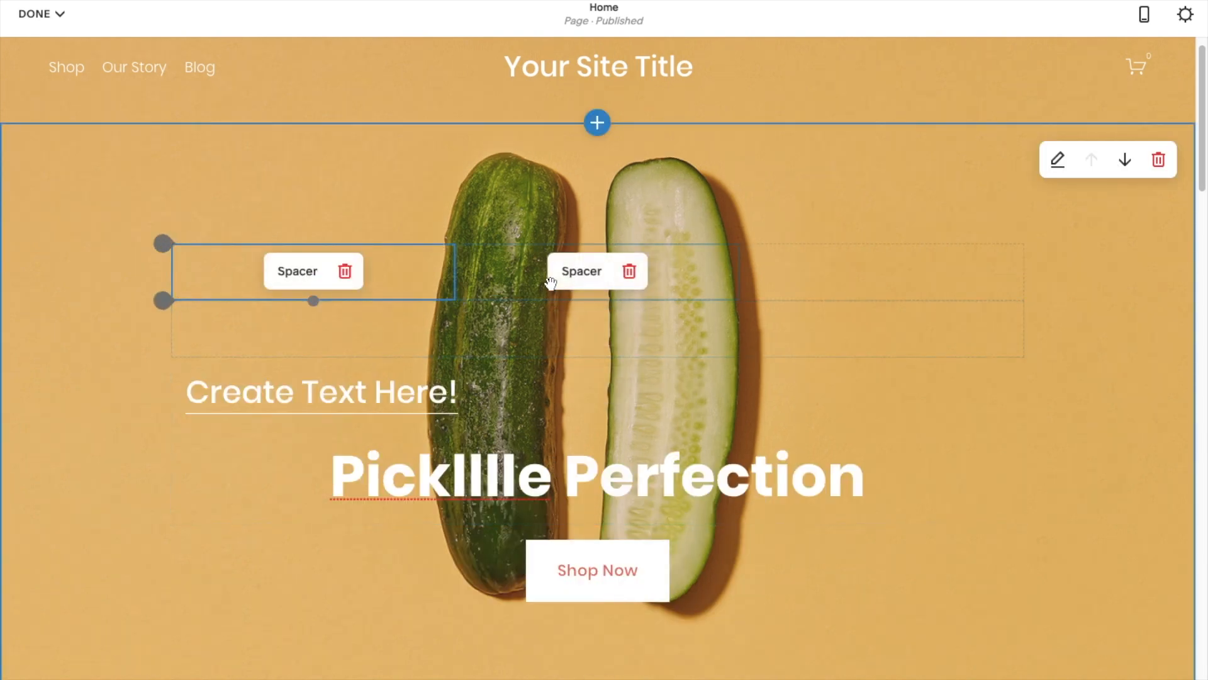
click(552, 282)
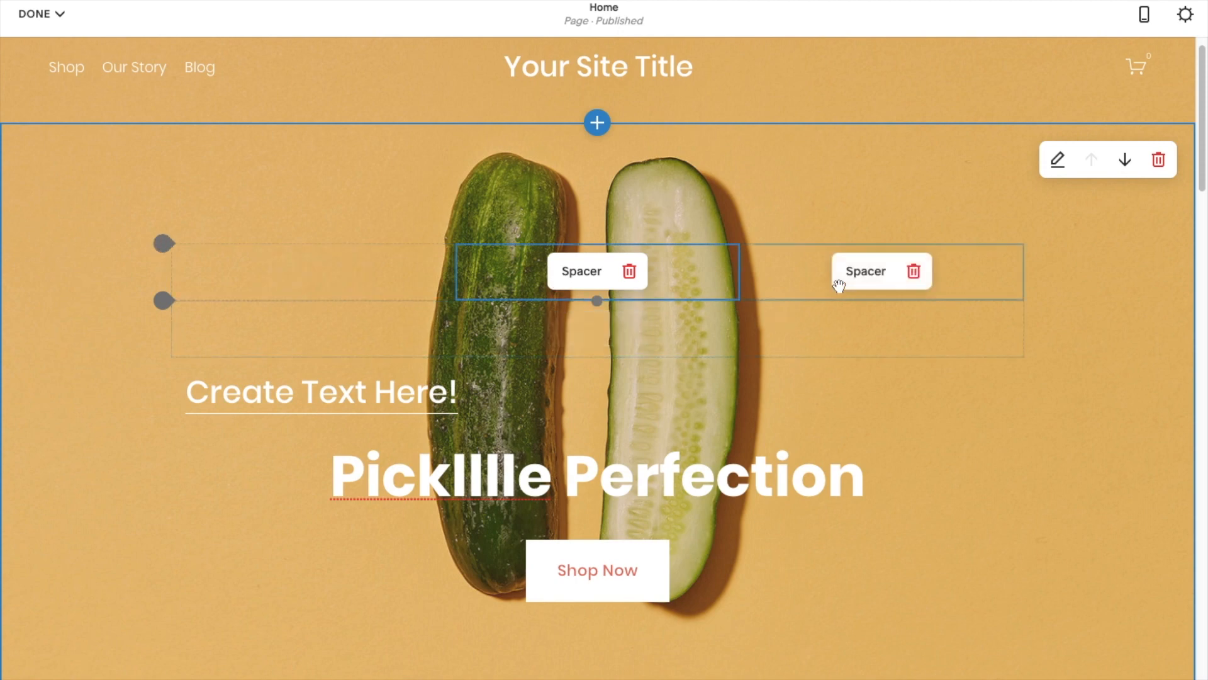
click(810, 284)
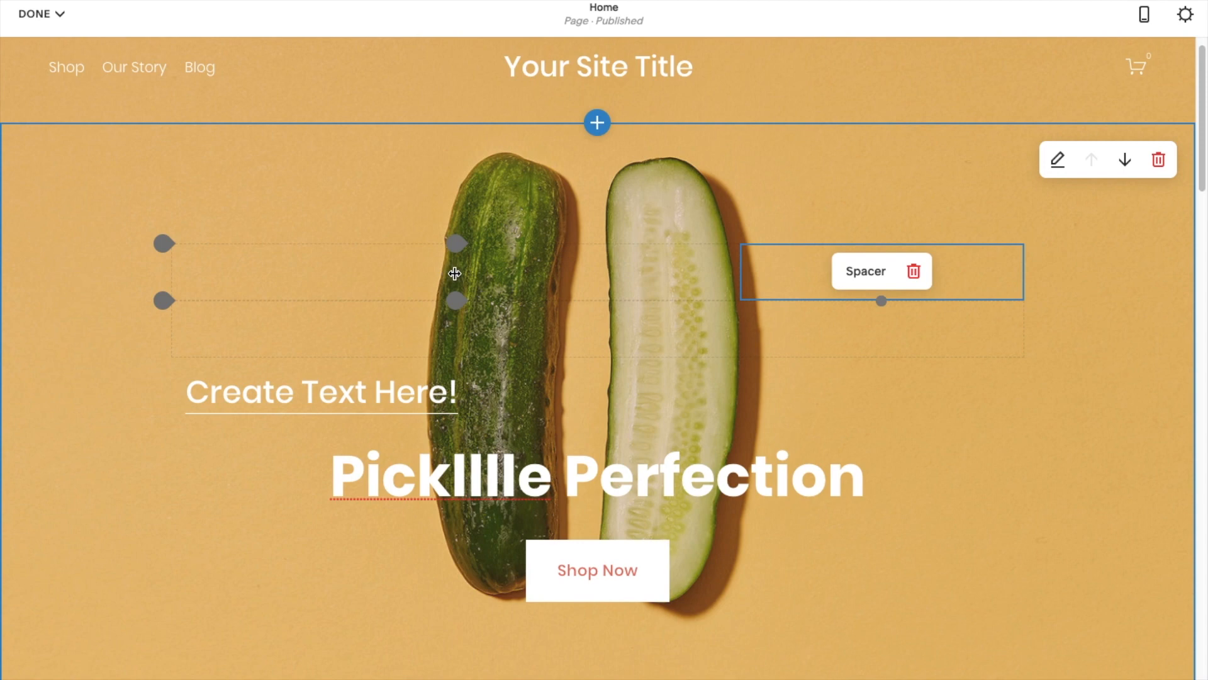
drag(448, 275, 347, 265)
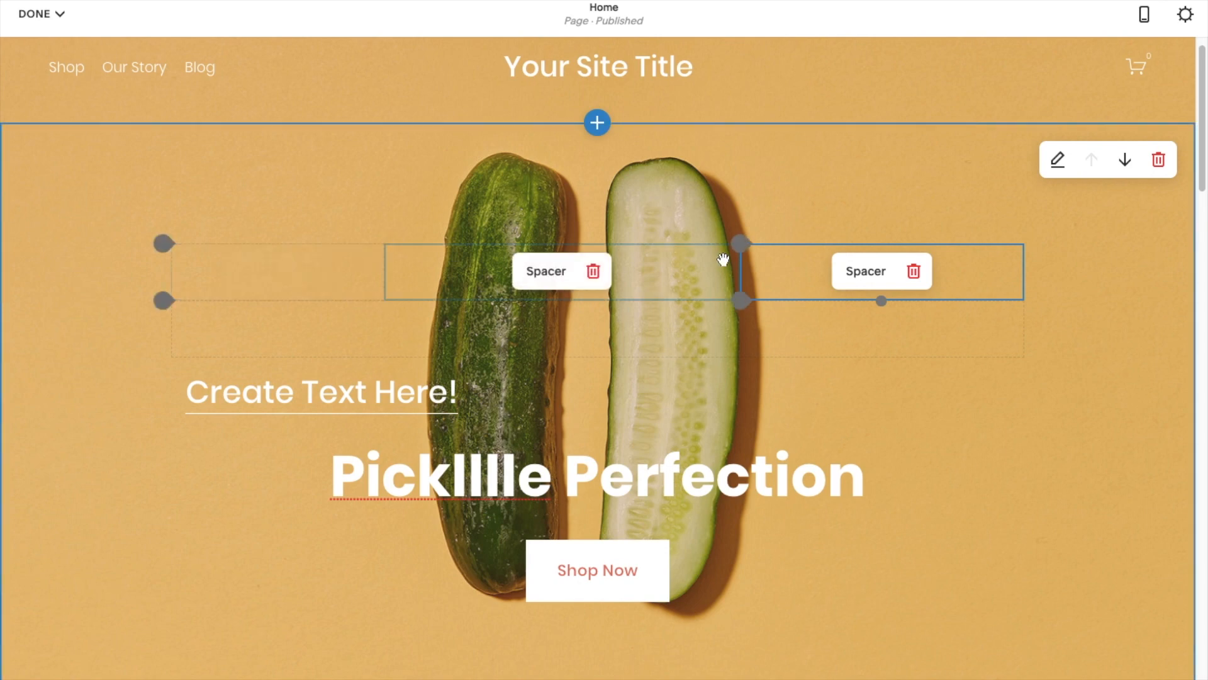
drag(756, 273, 780, 271)
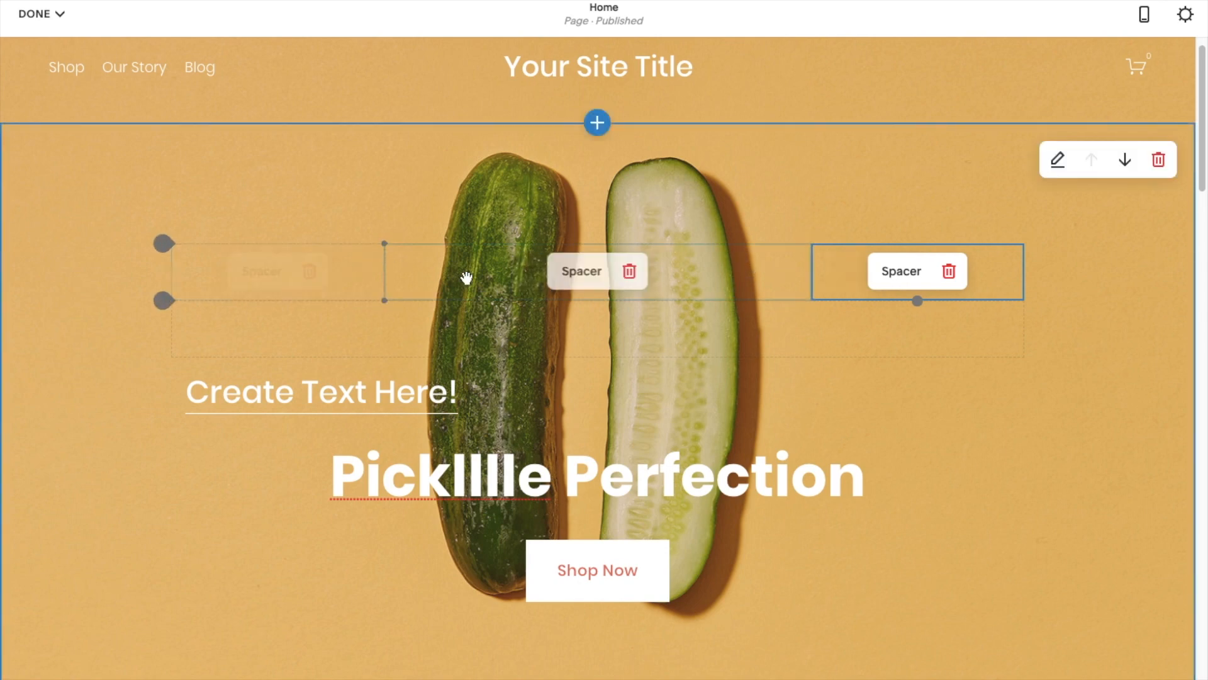
drag(604, 273, 522, 334)
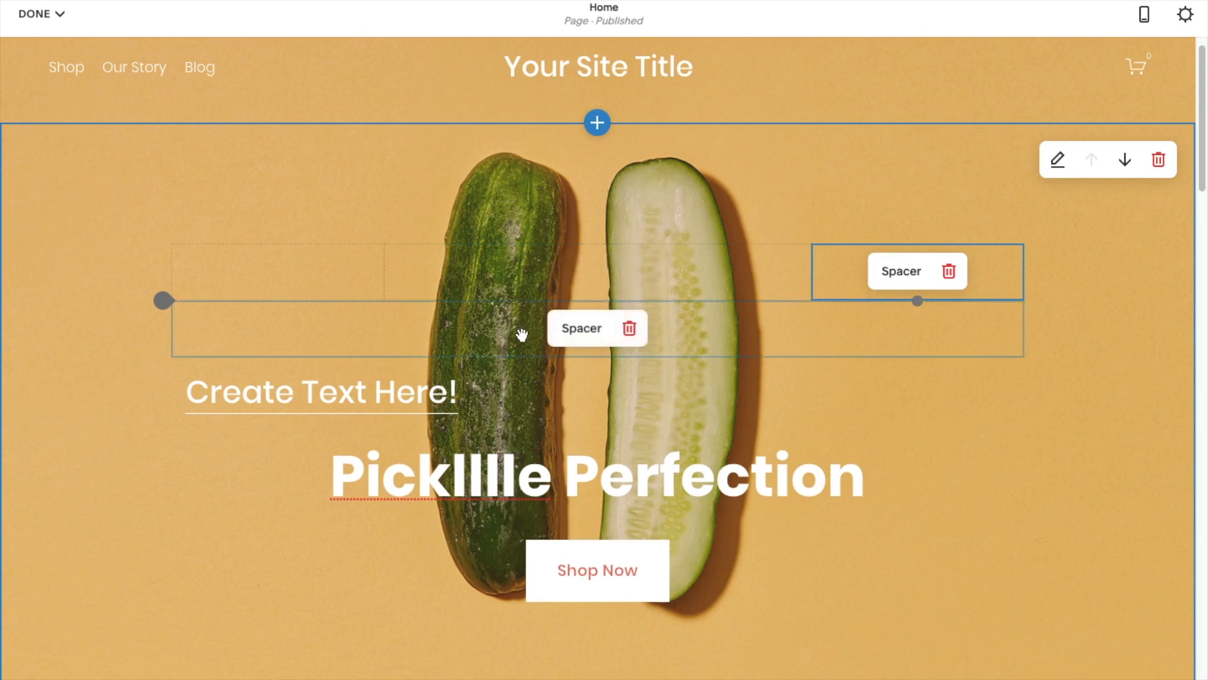
Center-align the "Create Text Here!" heading.
click(429, 393)
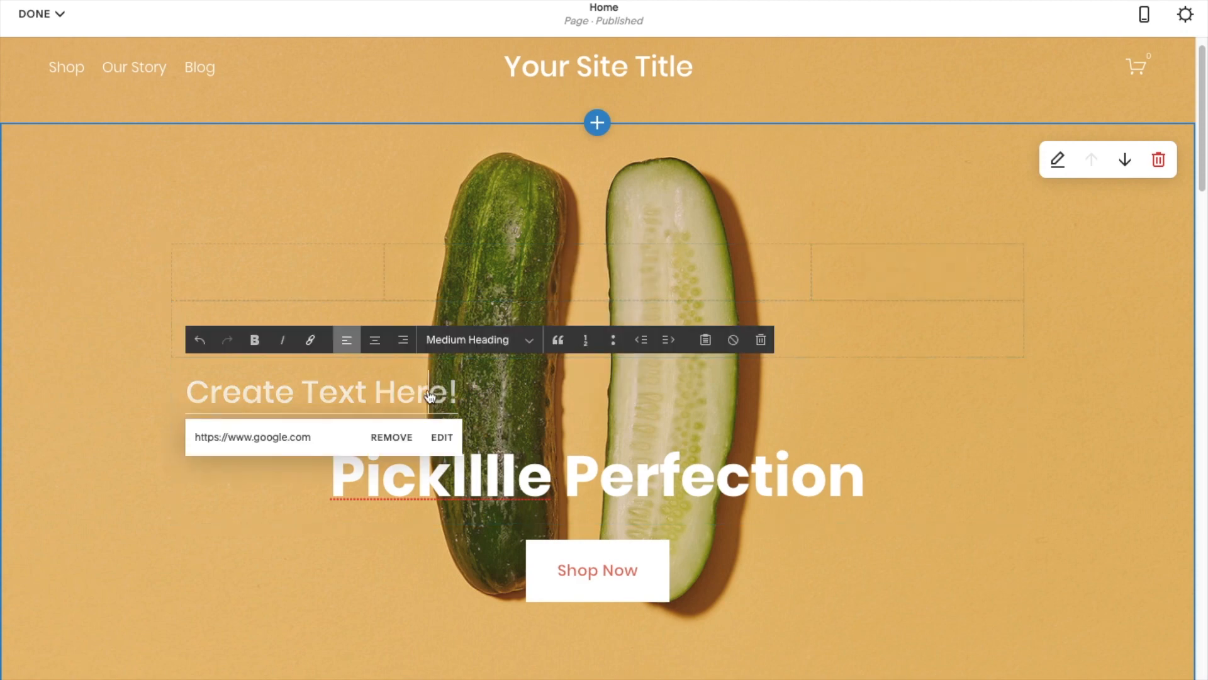
click(376, 343)
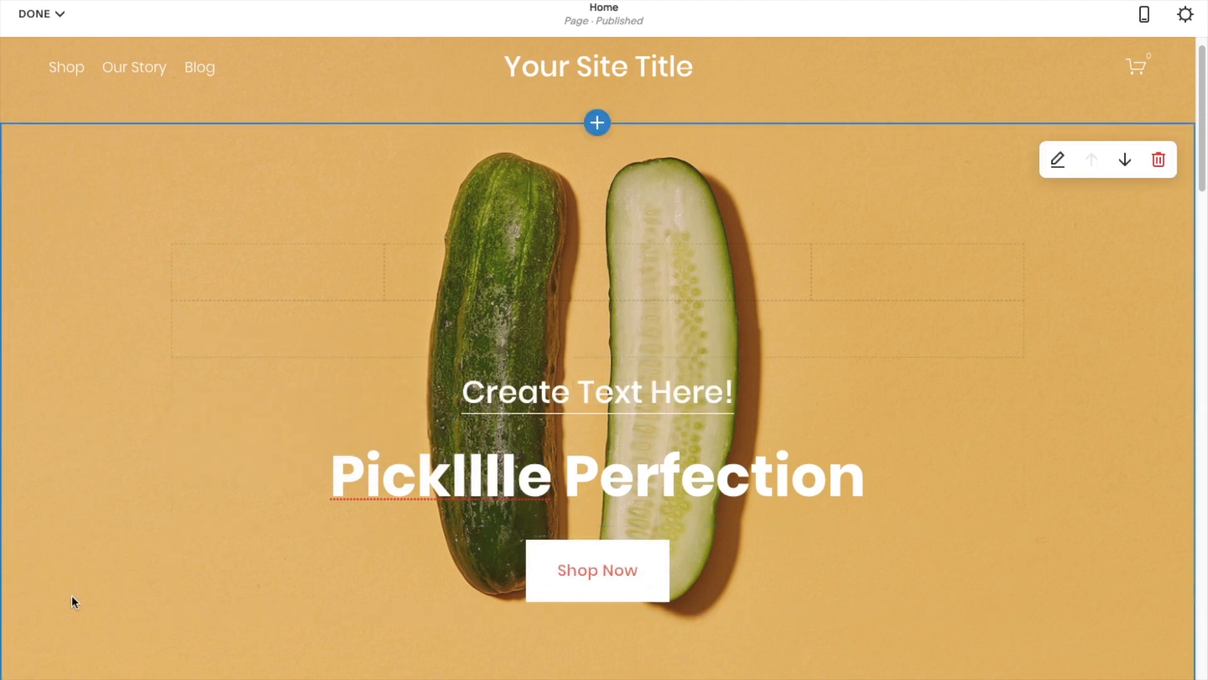
click(695, 409)
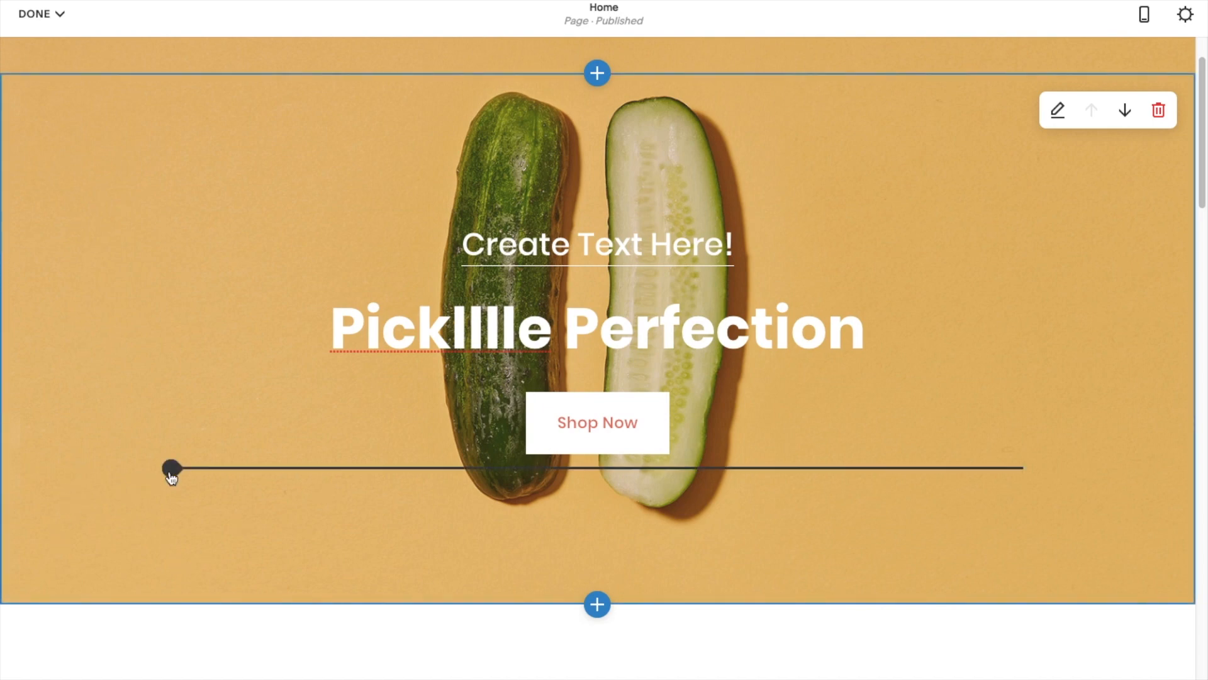
Add three spacer blocks below the Shop Now button.
click(171, 468)
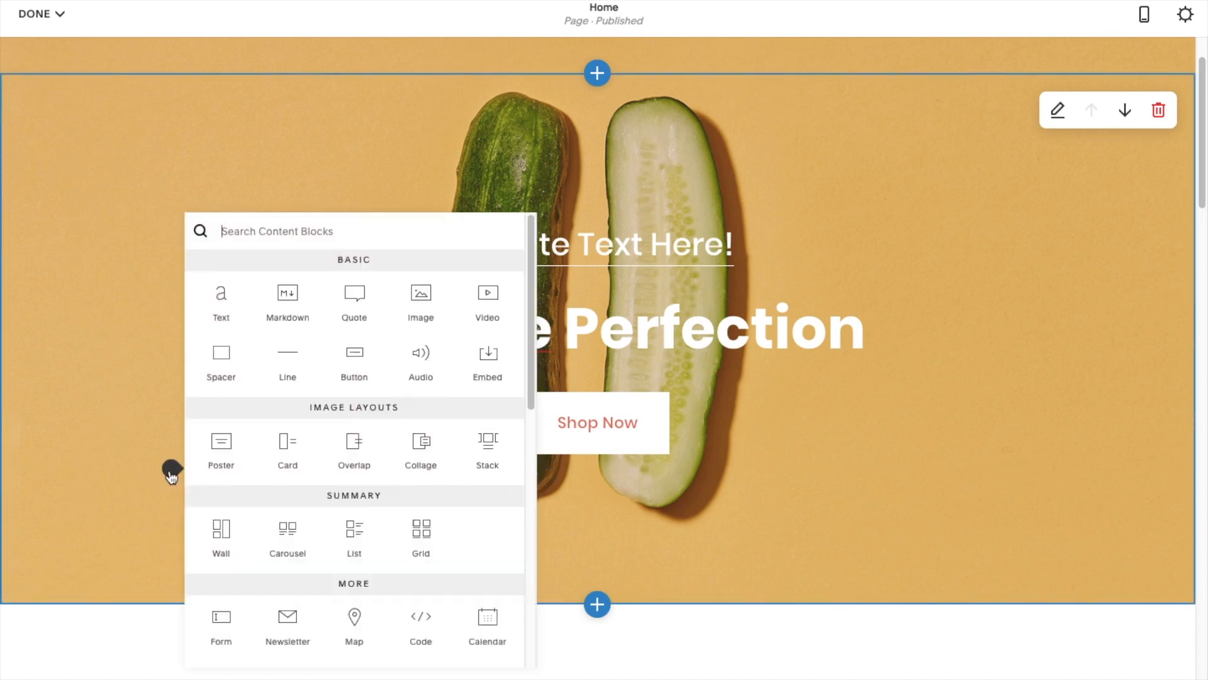
click(226, 356)
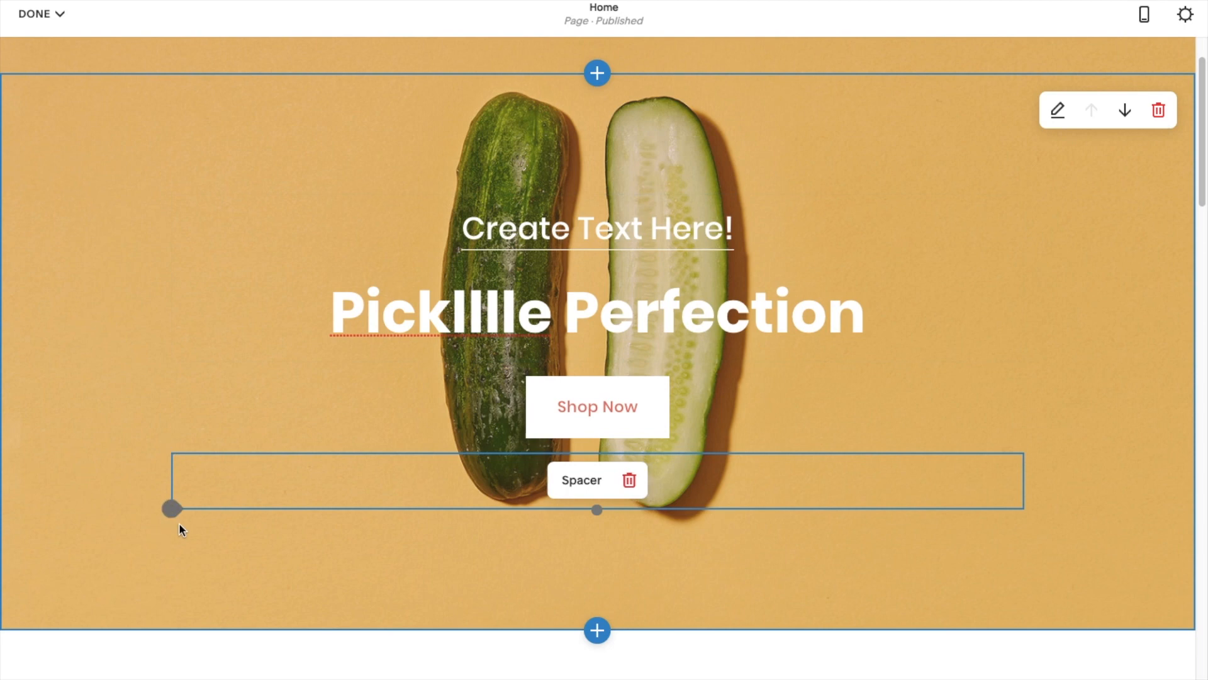
click(171, 508)
click(220, 375)
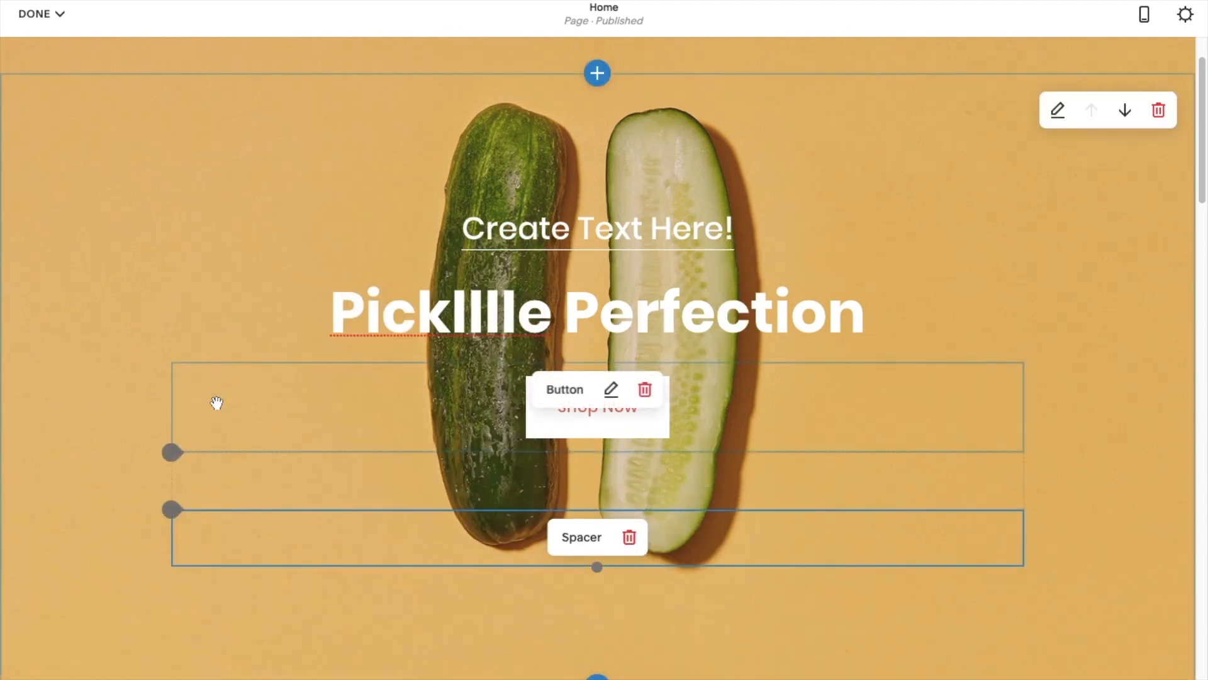
click(171, 508)
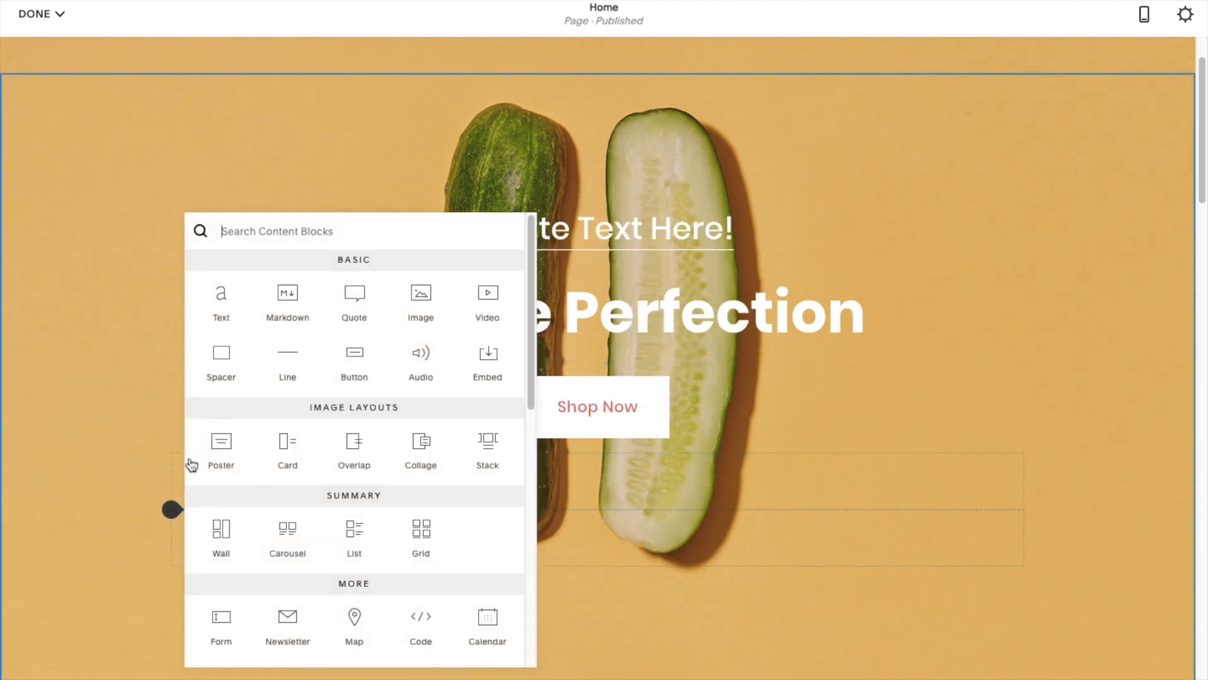
click(216, 371)
Arrange the three spacers below the Shop Now button side by side in one row.
drag(252, 577, 202, 540)
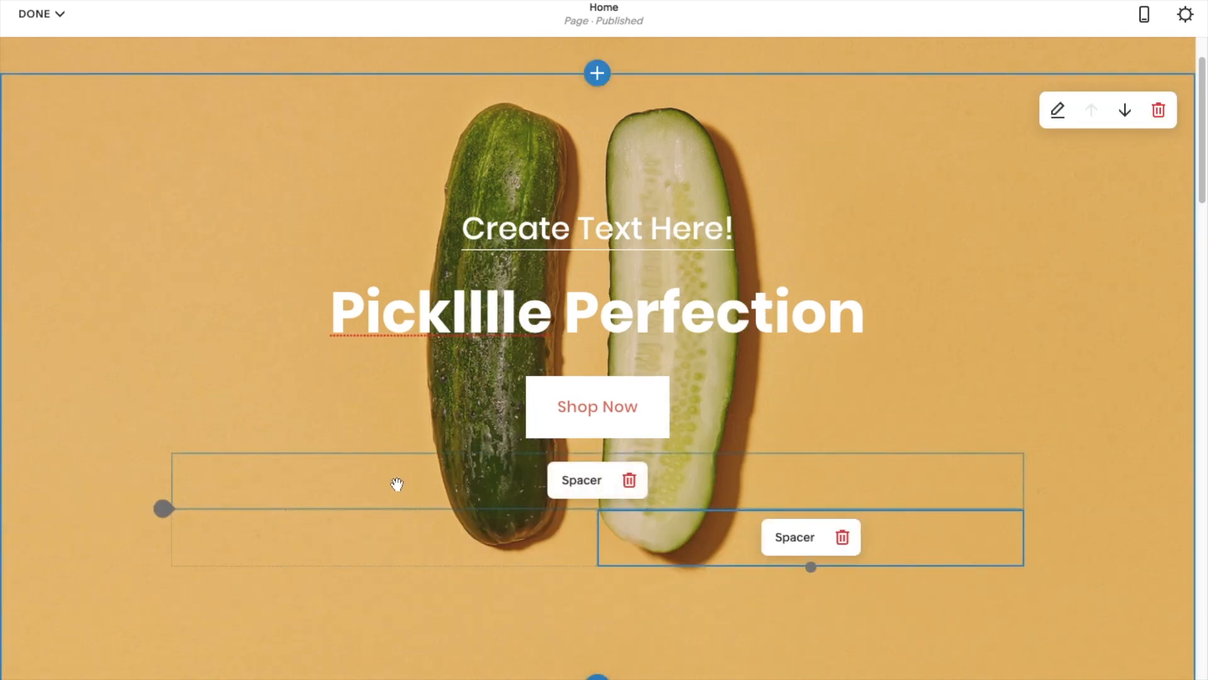
drag(397, 484, 571, 523)
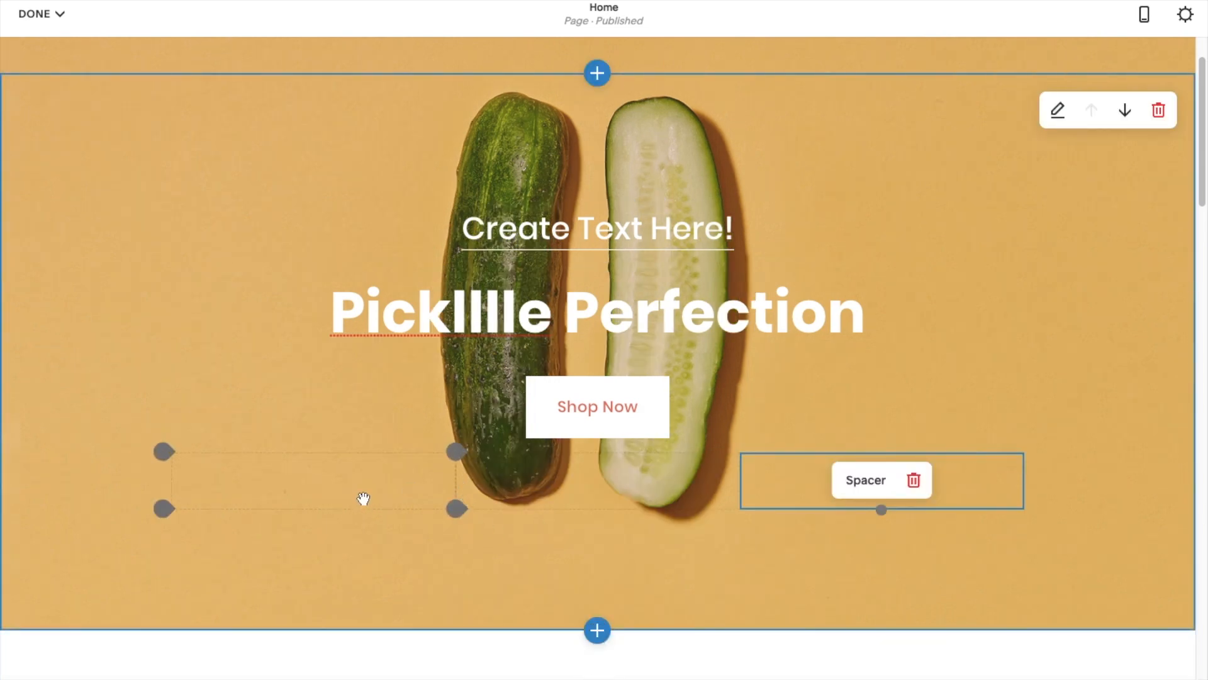
Add an image block below the first spacer in the row, using the free Unsplash photo of a road through golden hills.
click(174, 510)
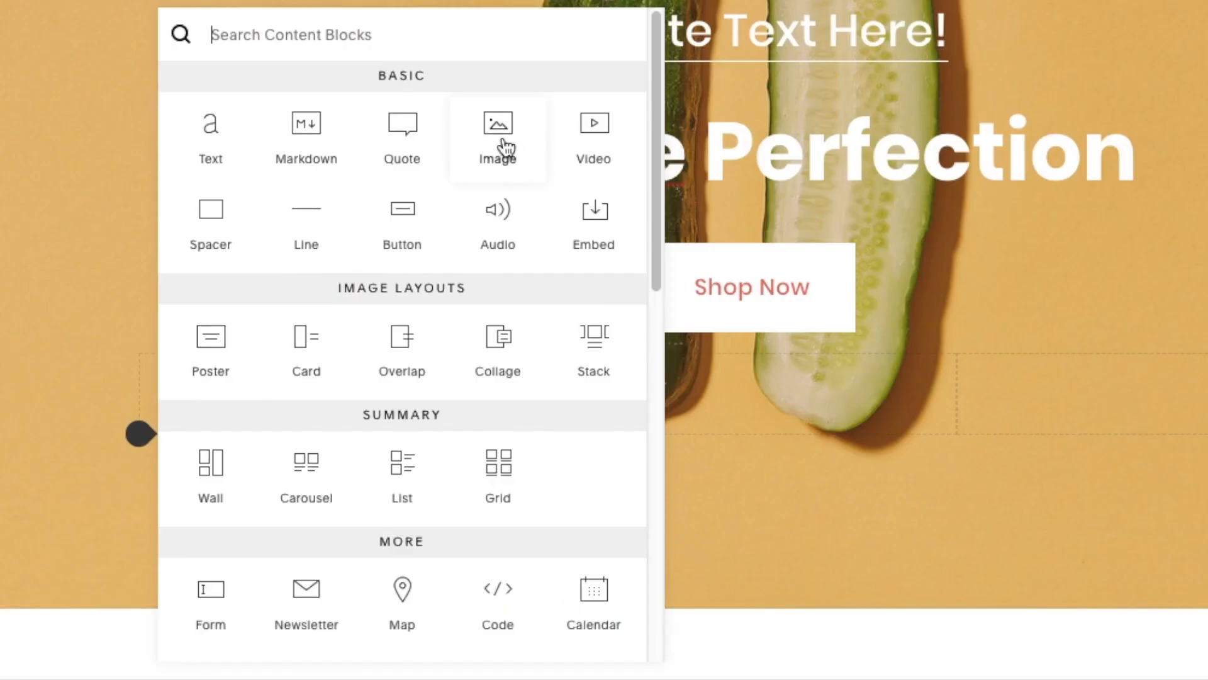
click(505, 147)
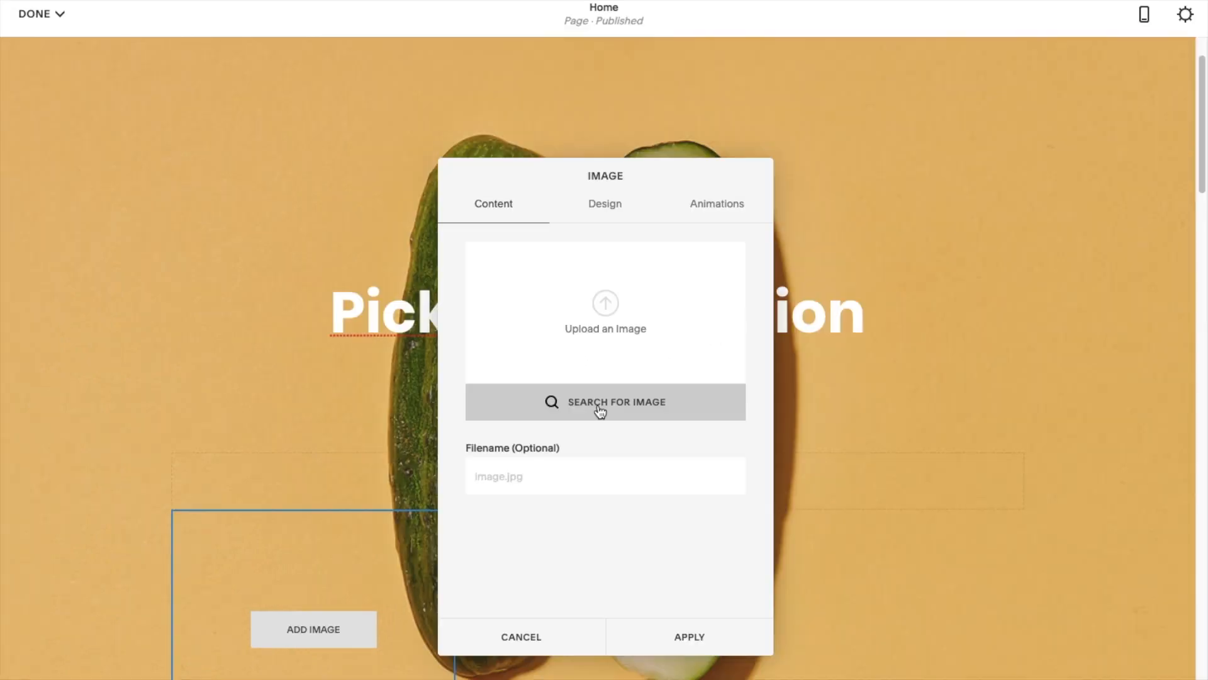
click(752, 297)
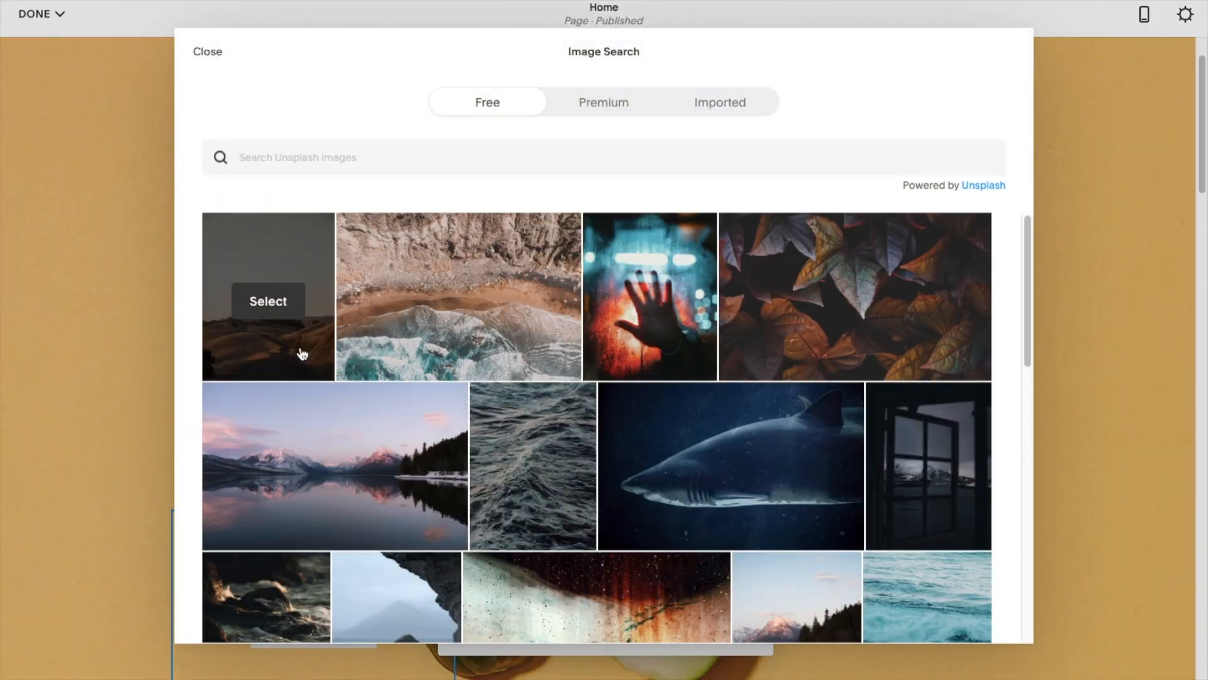
click(268, 302)
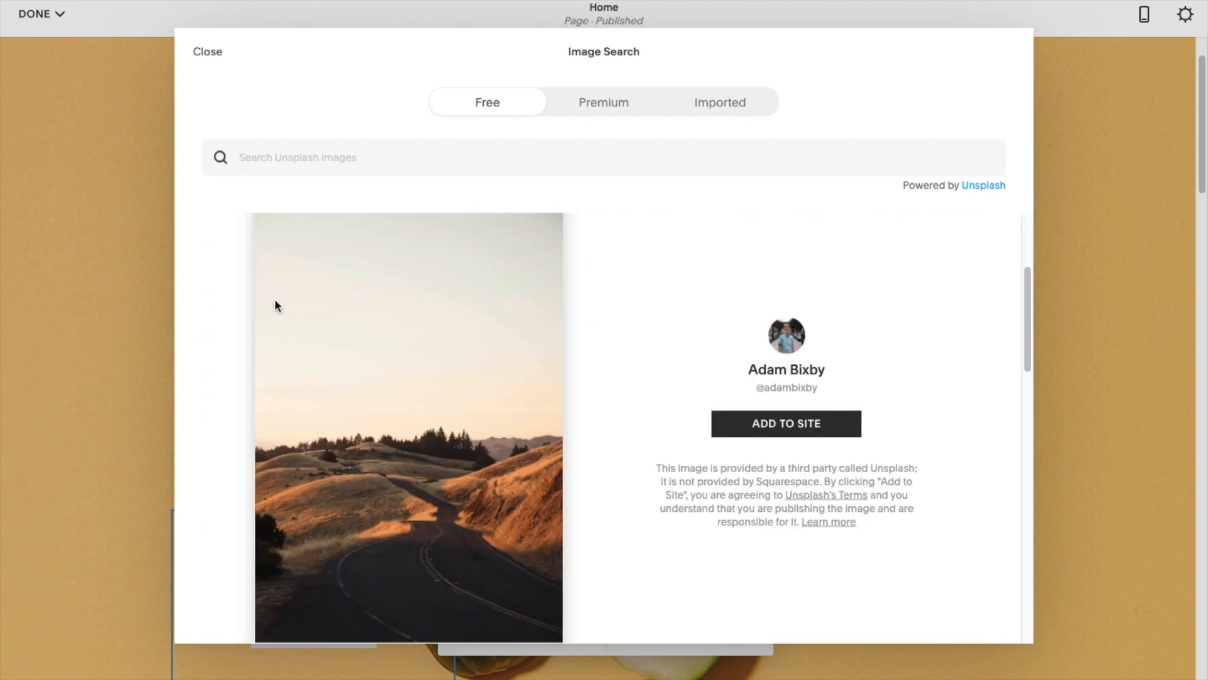
click(800, 427)
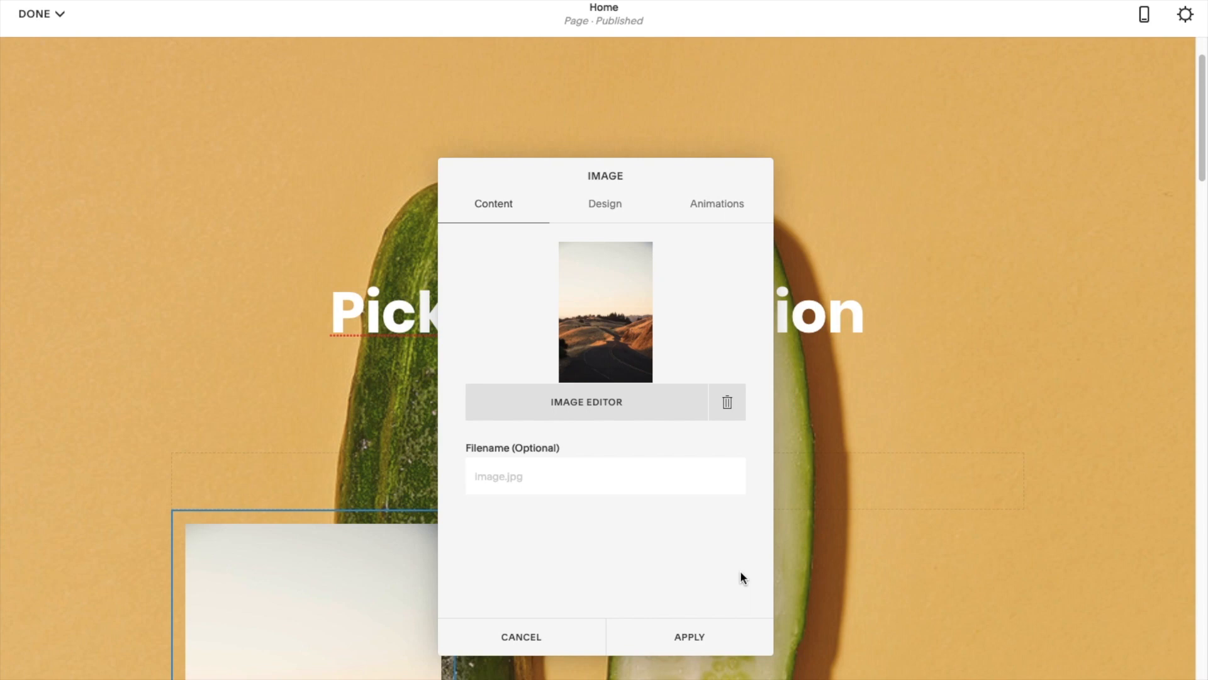
click(692, 632)
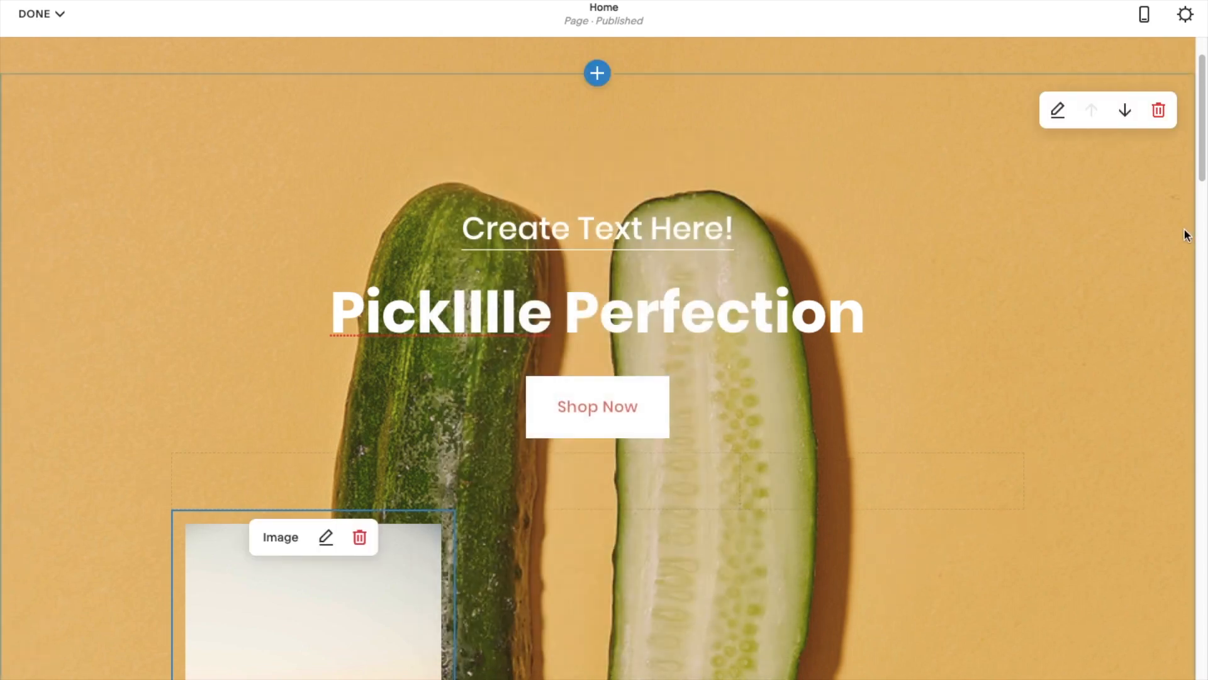
Add a second image block below the middle spacer, using the same Unsplash photo of the road through the hills.
scroll(1187, 232, down, 4)
scroll(1205, 234, down, 2)
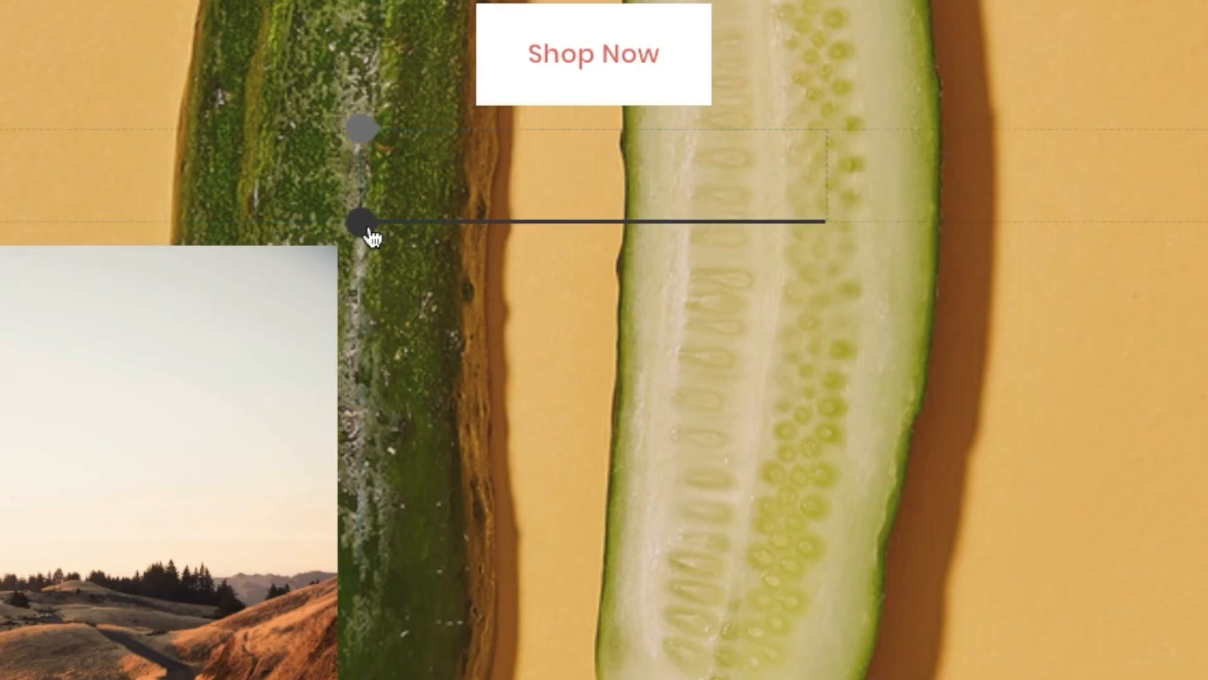
click(370, 234)
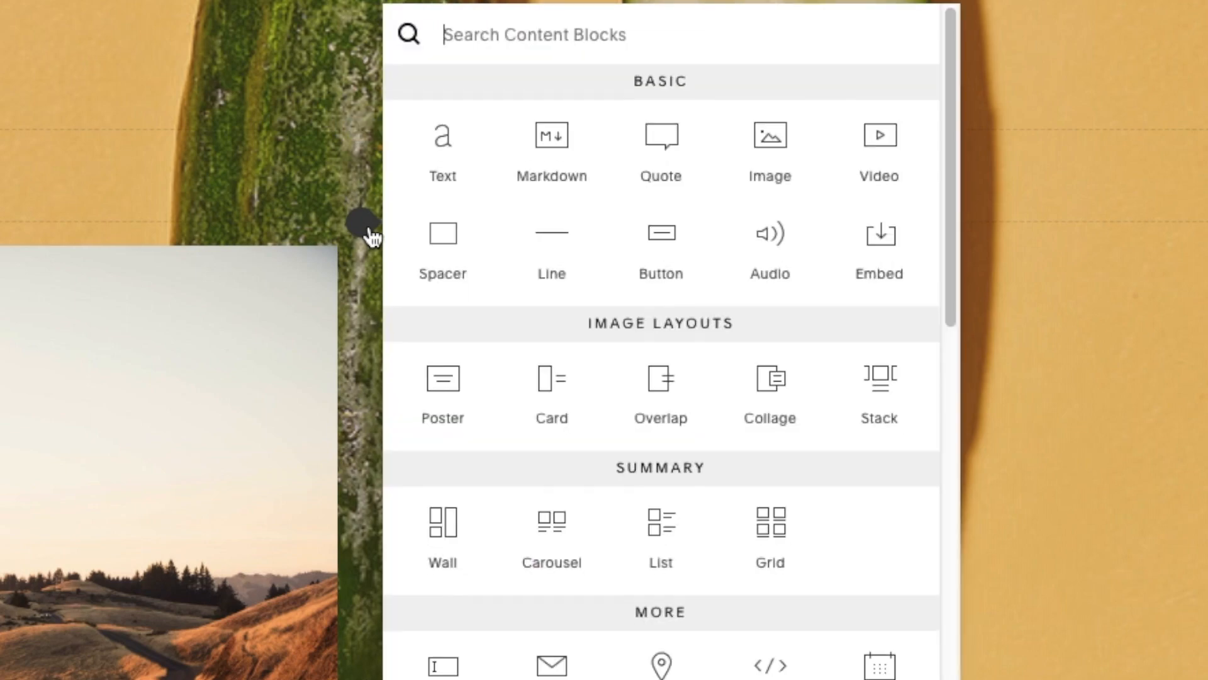
click(792, 152)
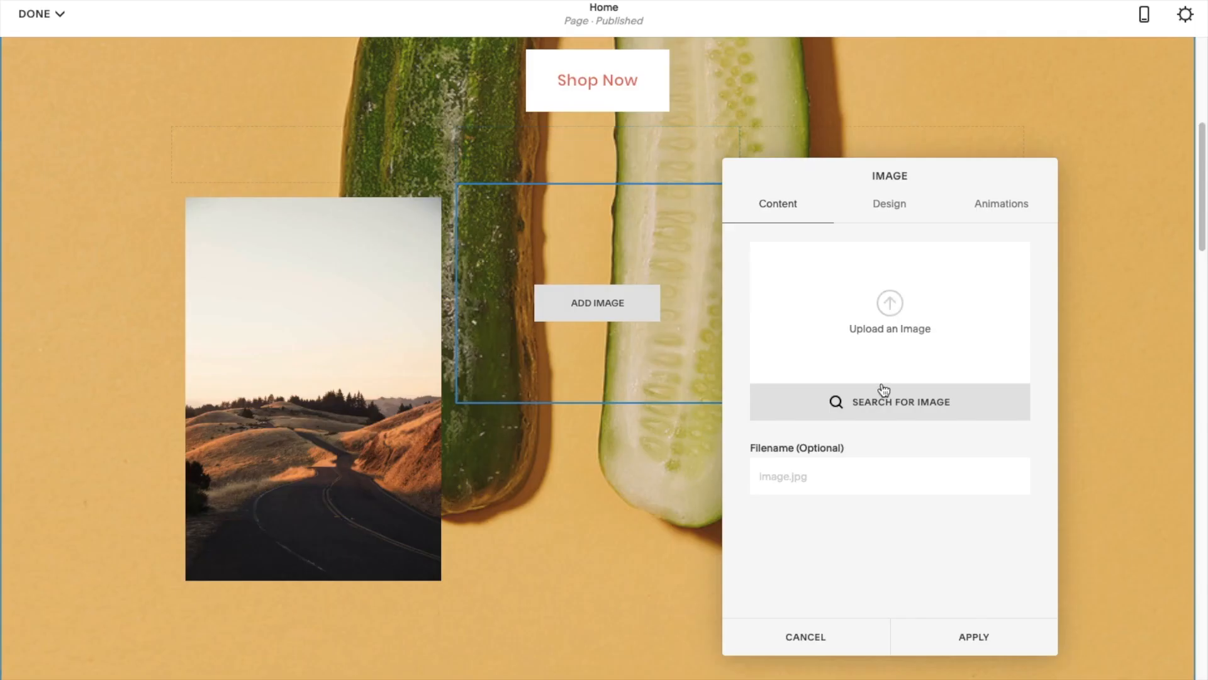
click(885, 403)
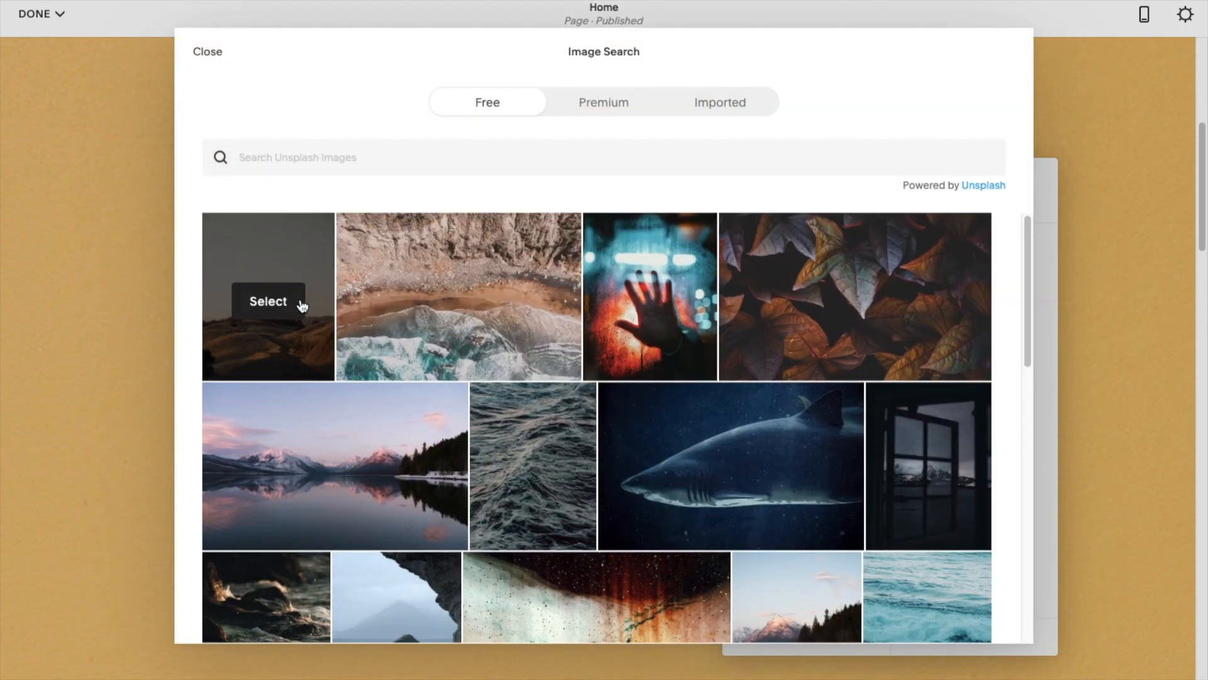
click(269, 302)
click(787, 423)
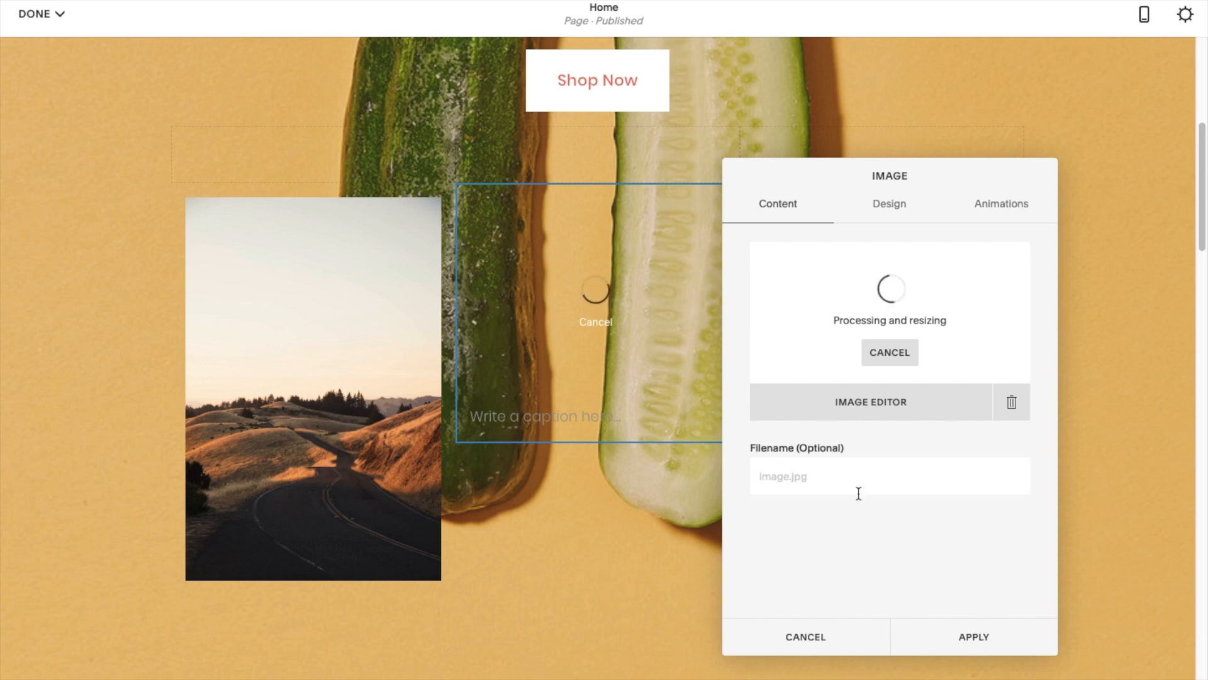
click(973, 635)
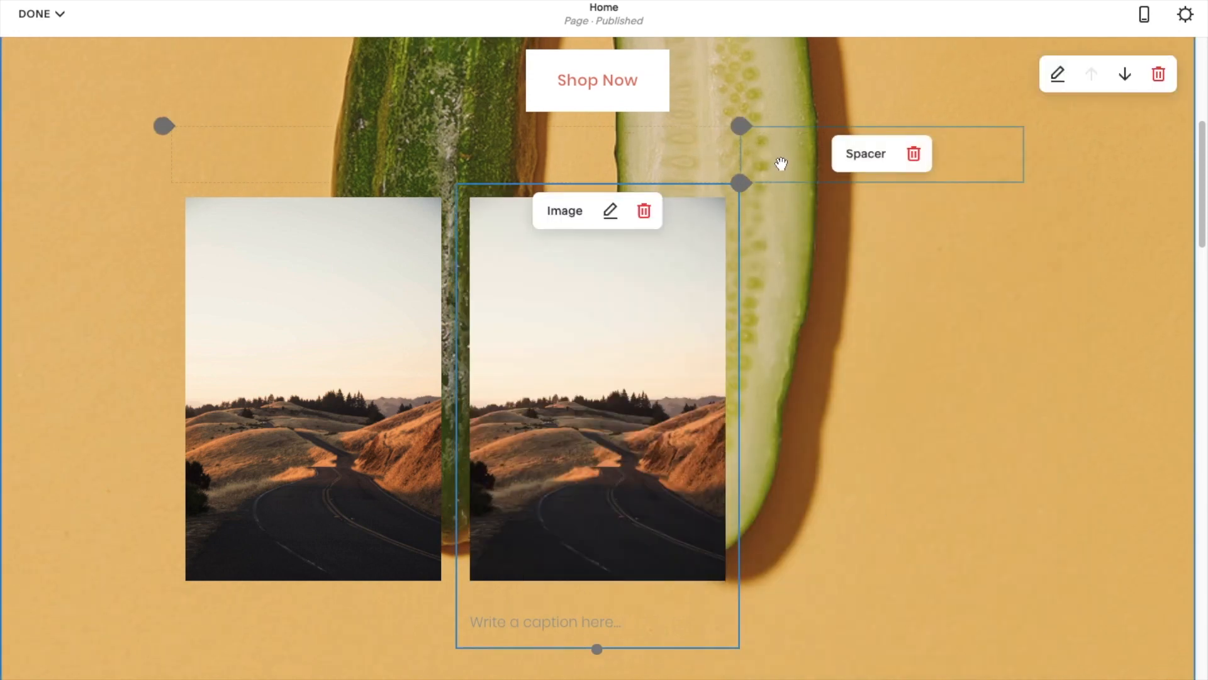
Add a third image block below the last spacer, using the free Unsplash photo of the misty rocky seashore.
click(745, 188)
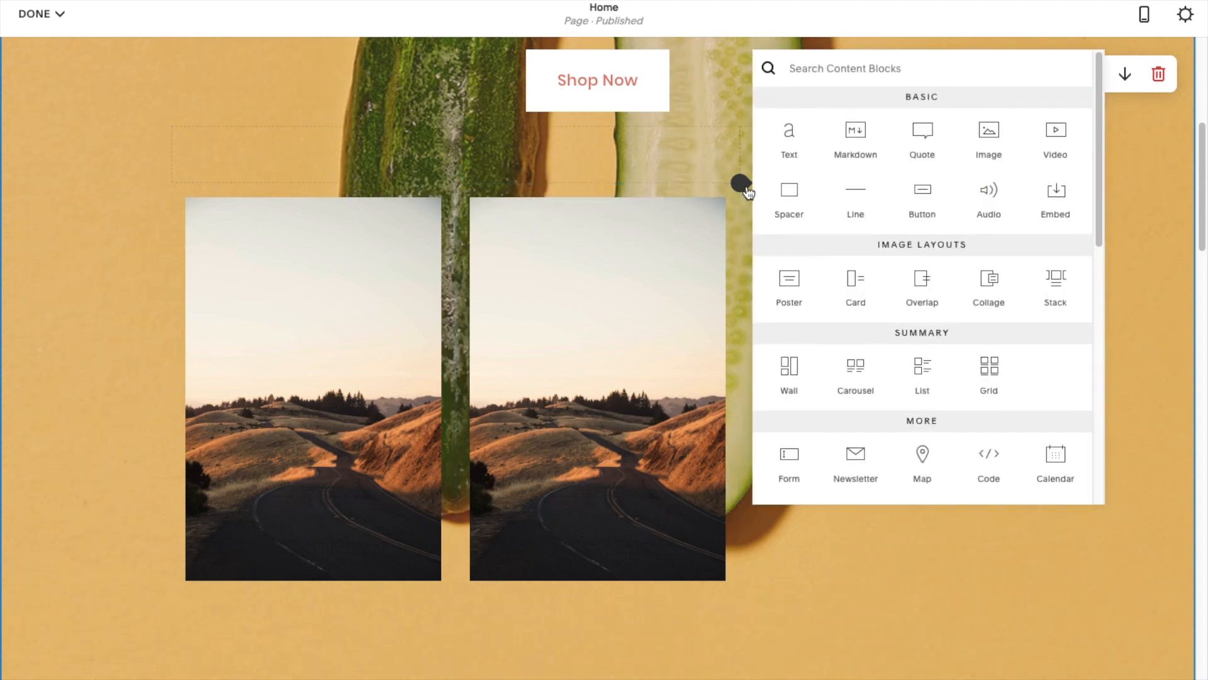
click(994, 147)
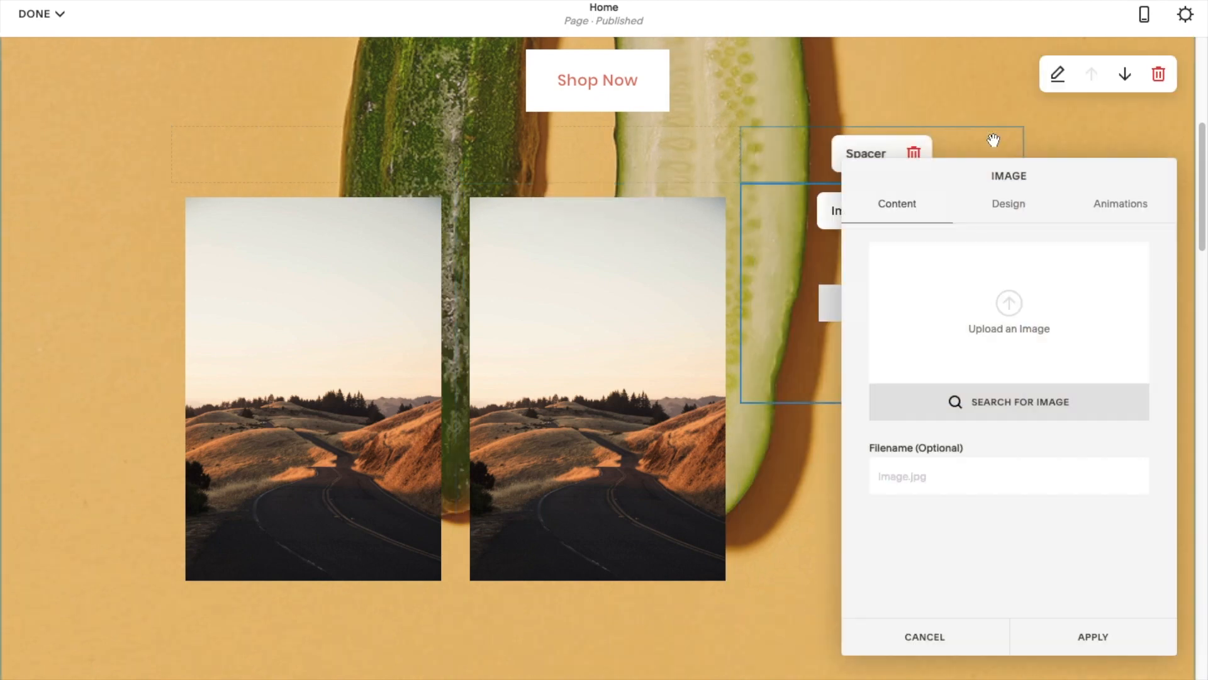
click(1015, 411)
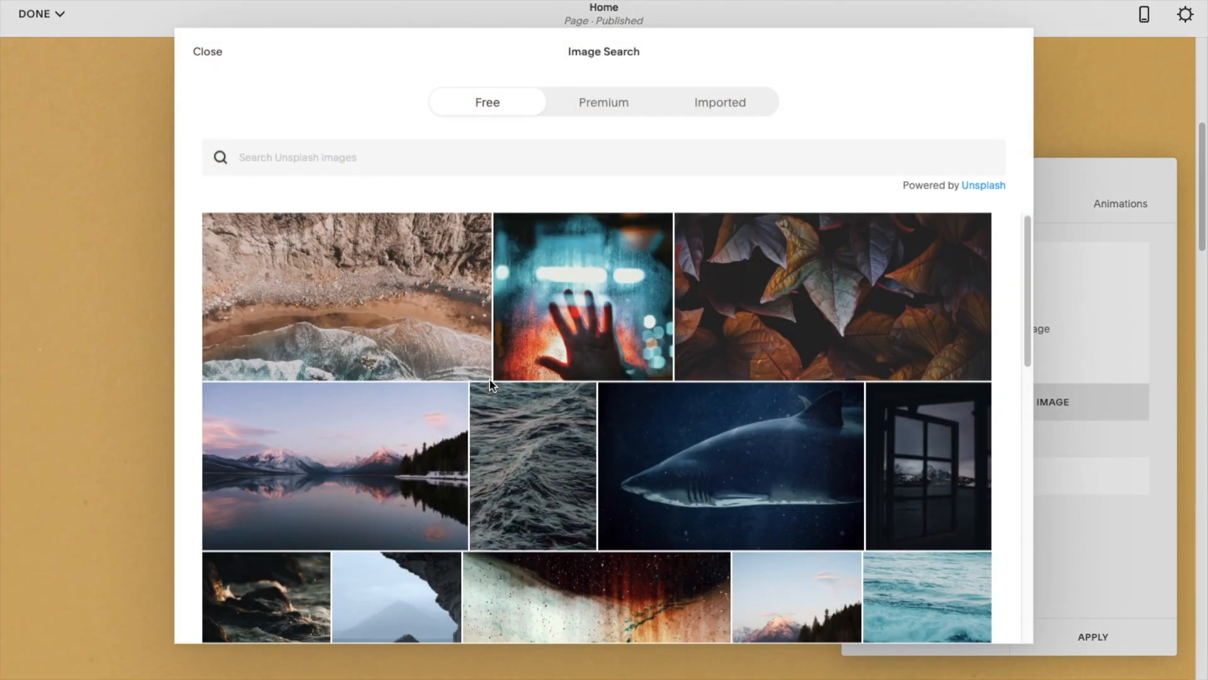
drag(1028, 248, 930, 367)
click(396, 337)
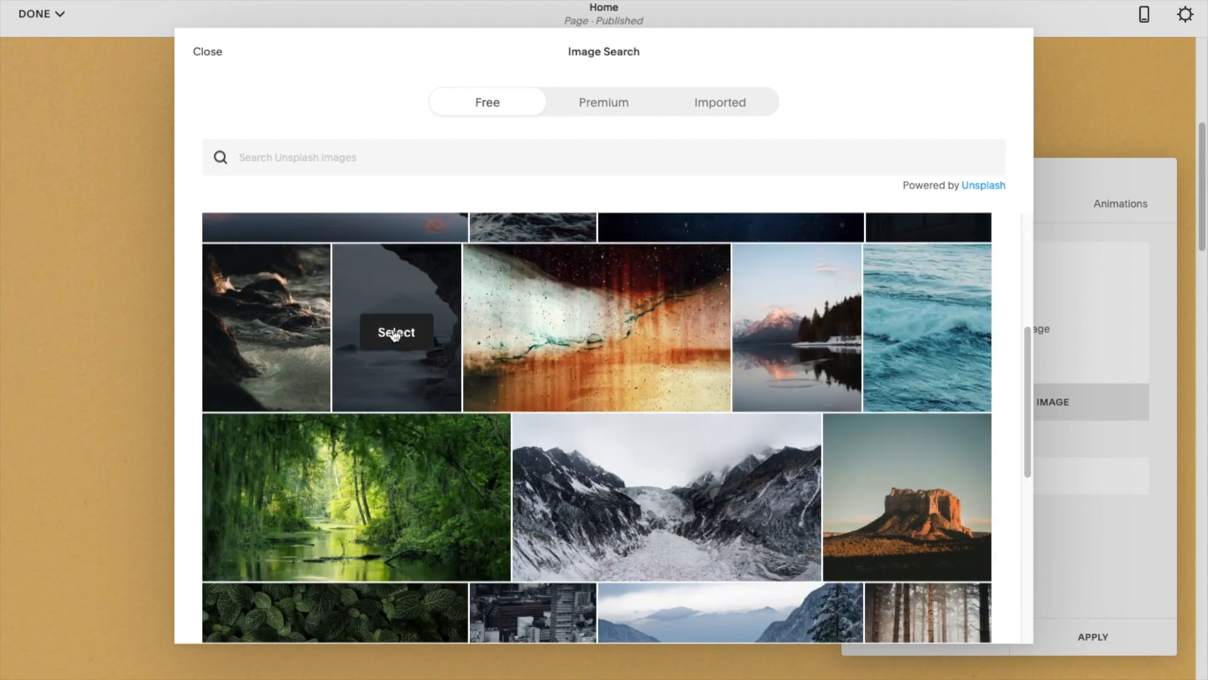
click(774, 426)
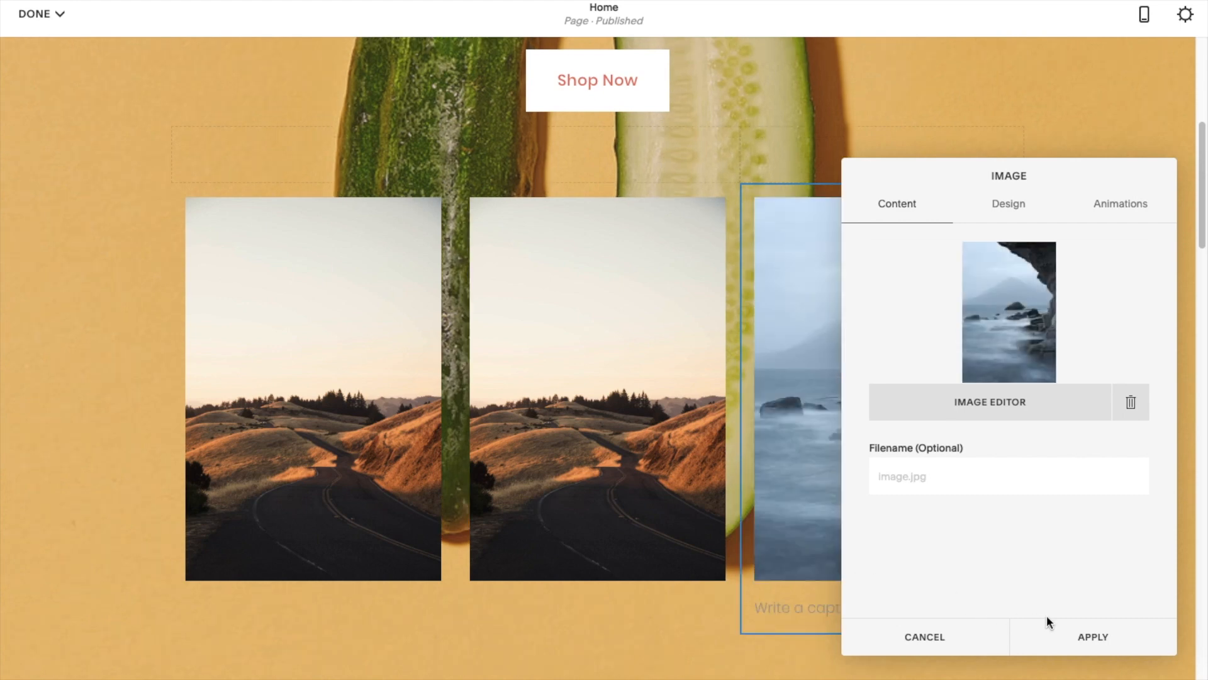
click(1086, 636)
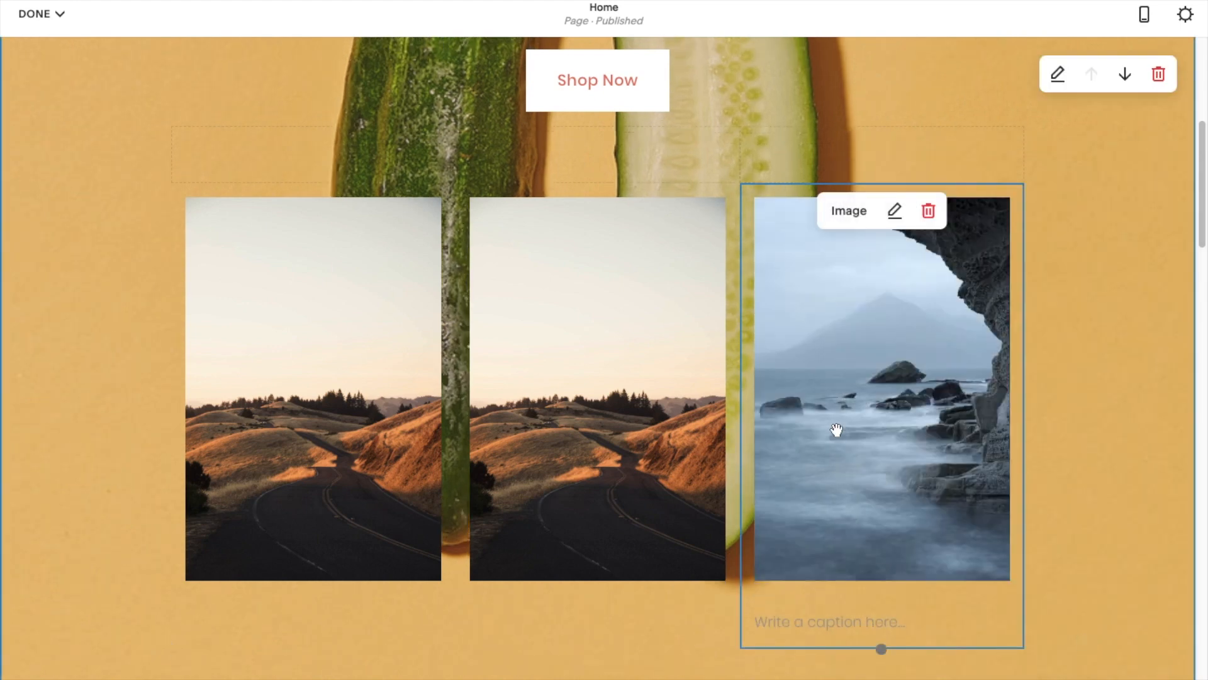
click(1114, 311)
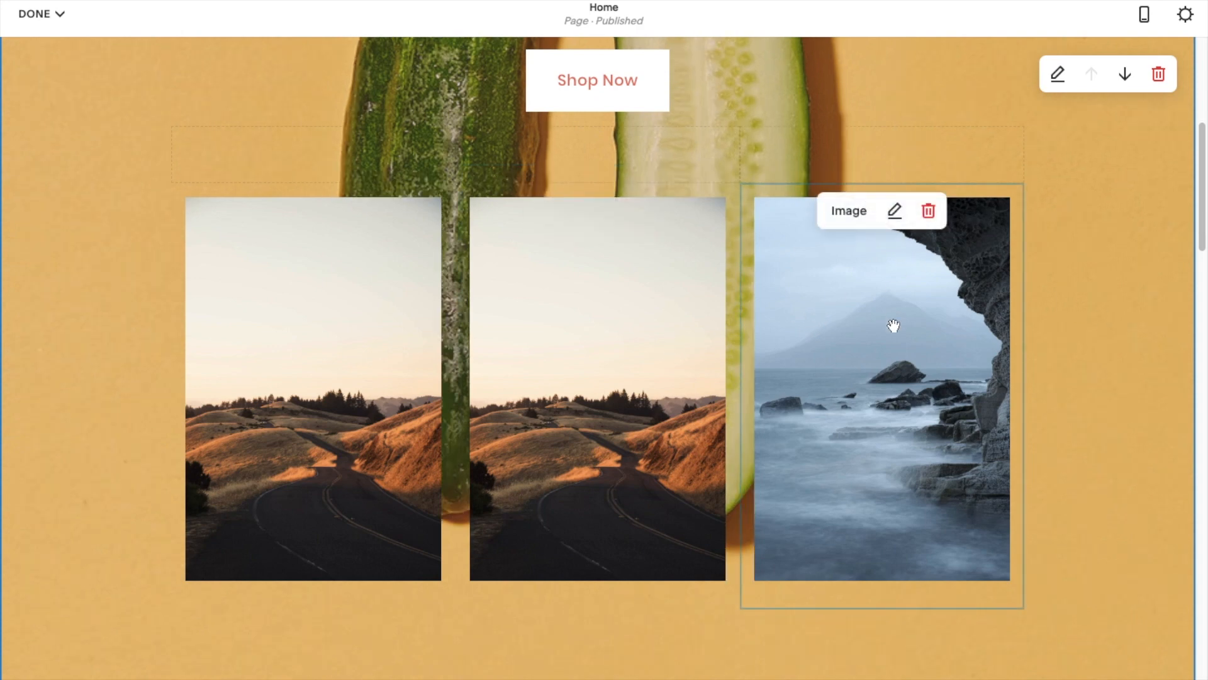
drag(894, 325, 675, 222)
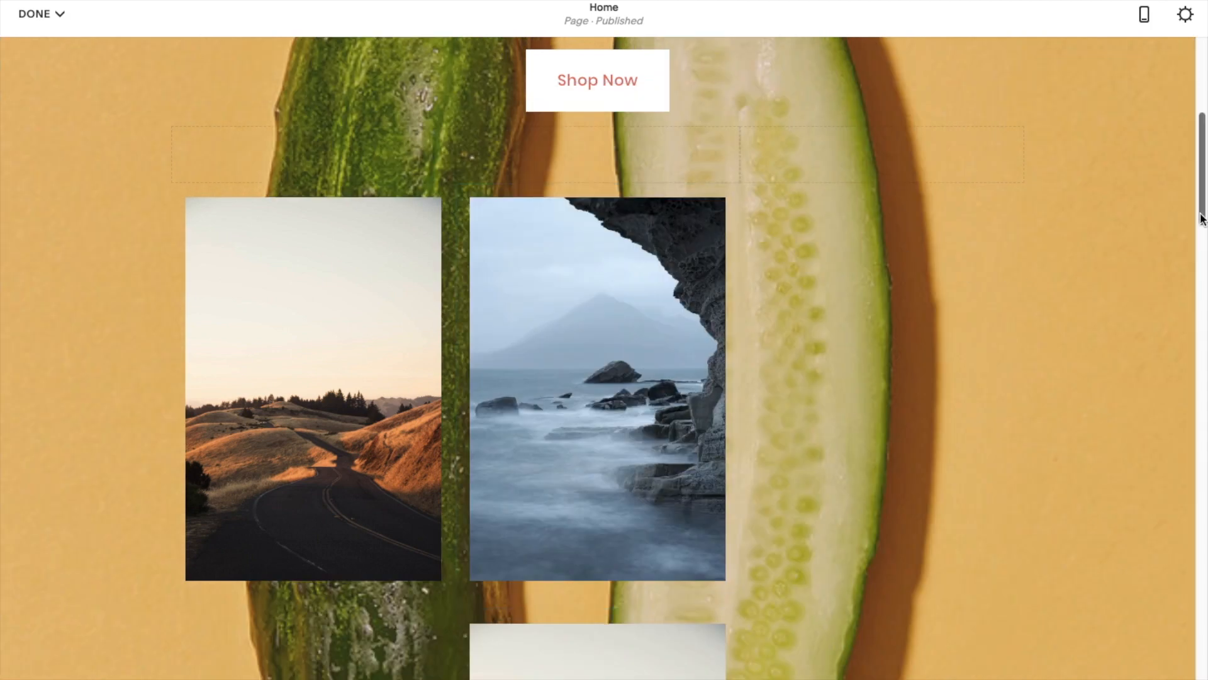
scroll(1202, 218, down, 2)
drag(640, 281, 871, 122)
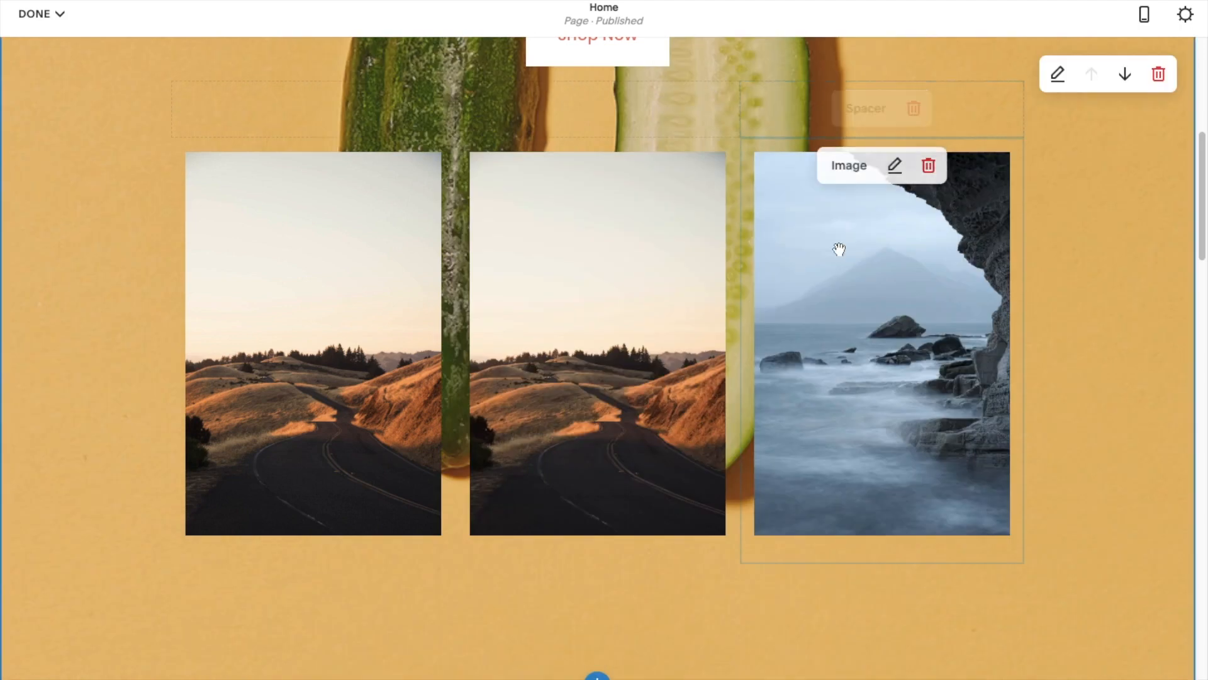
Swap the seashore image with the adjacent road image so that the seashore is in the middle column.
drag(900, 332, 620, 158)
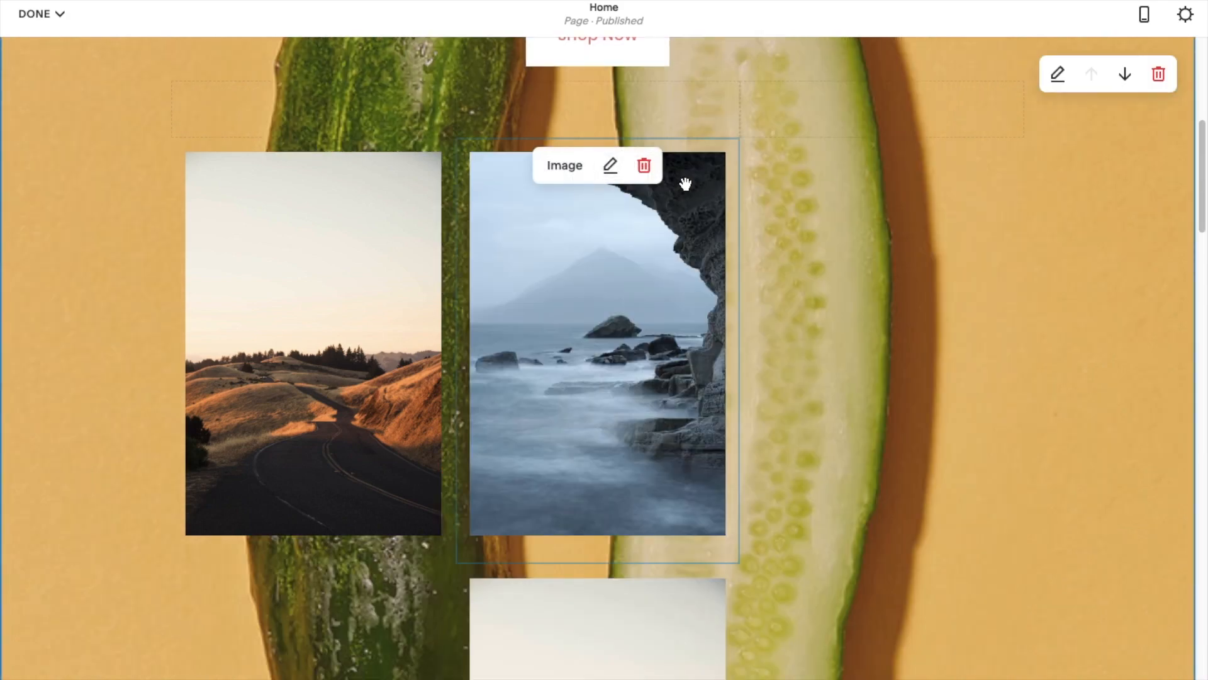
mouse_move(1203, 188)
mouse_down()
mouse_move(1204, 259)
mouse_move(1203, 204)
mouse_up()
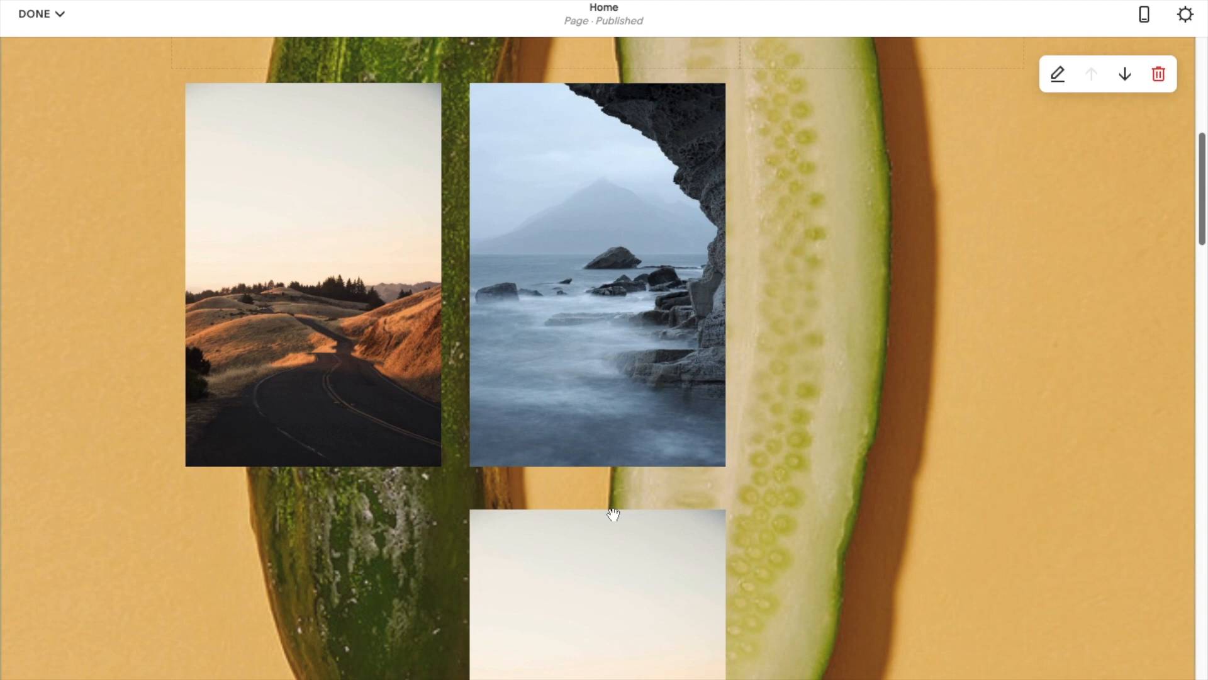
drag(569, 590, 867, 281)
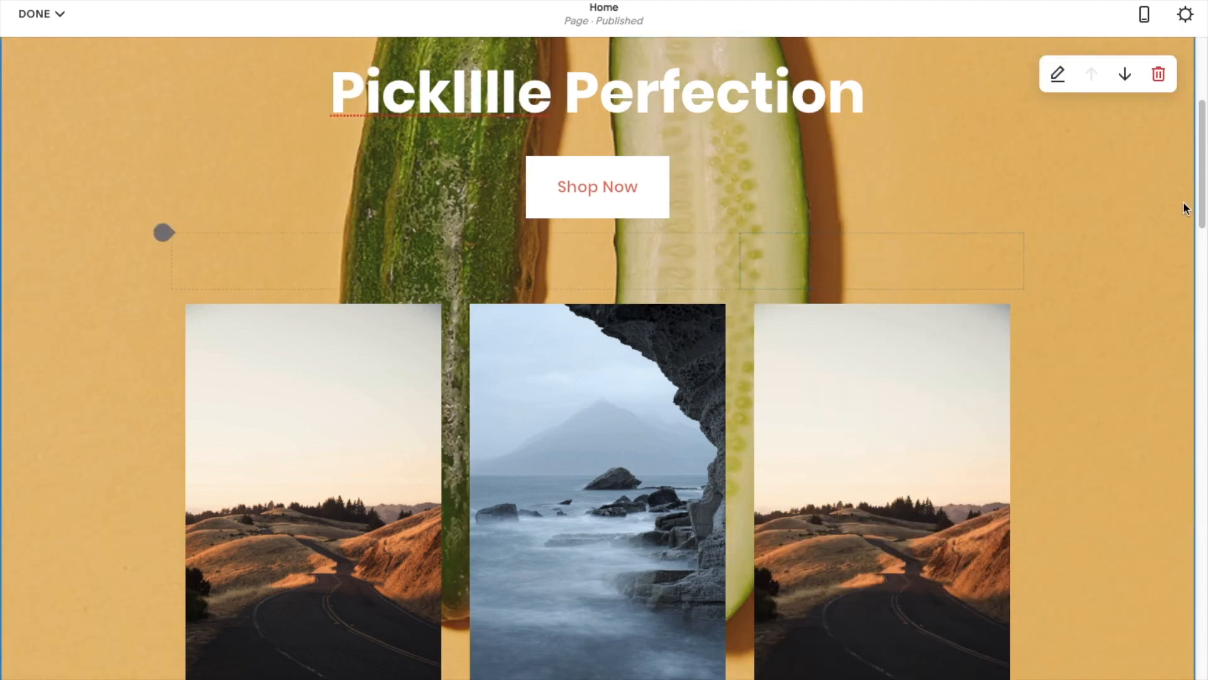
Add a video block below the middle seashore image.
mouse_move(1203, 183)
mouse_down()
mouse_move(1205, 225)
mouse_move(1203, 143)
mouse_move(1204, 188)
mouse_up()
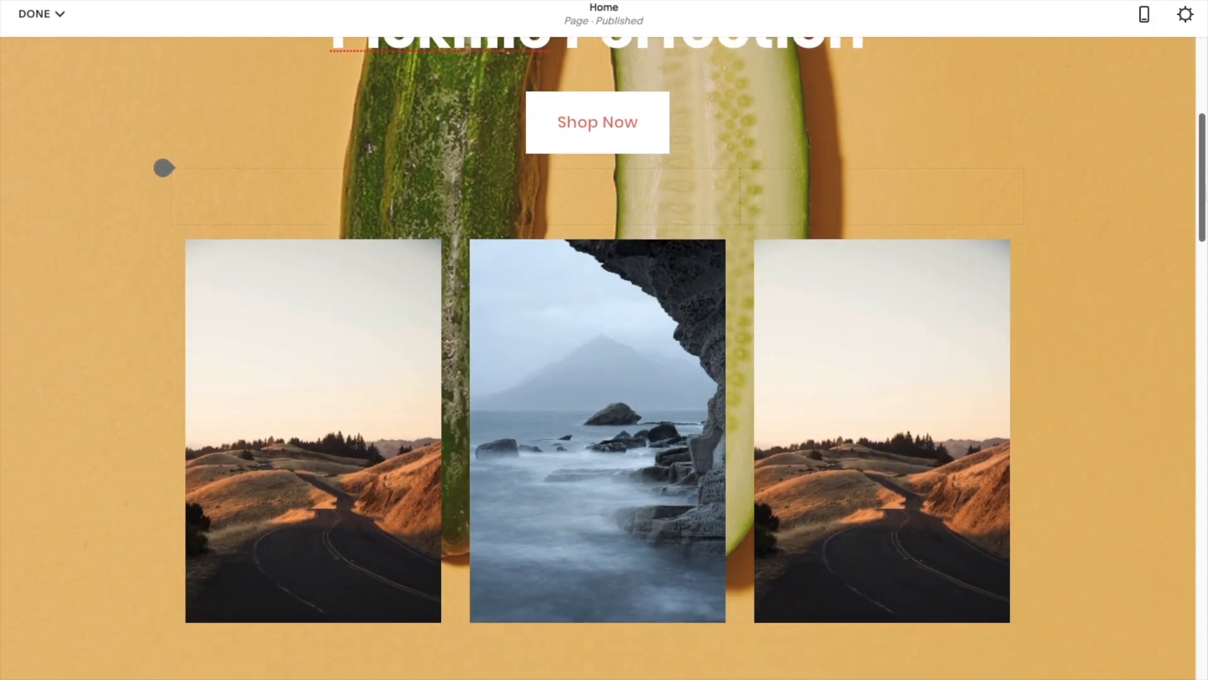
scroll(833, 237, down, 4)
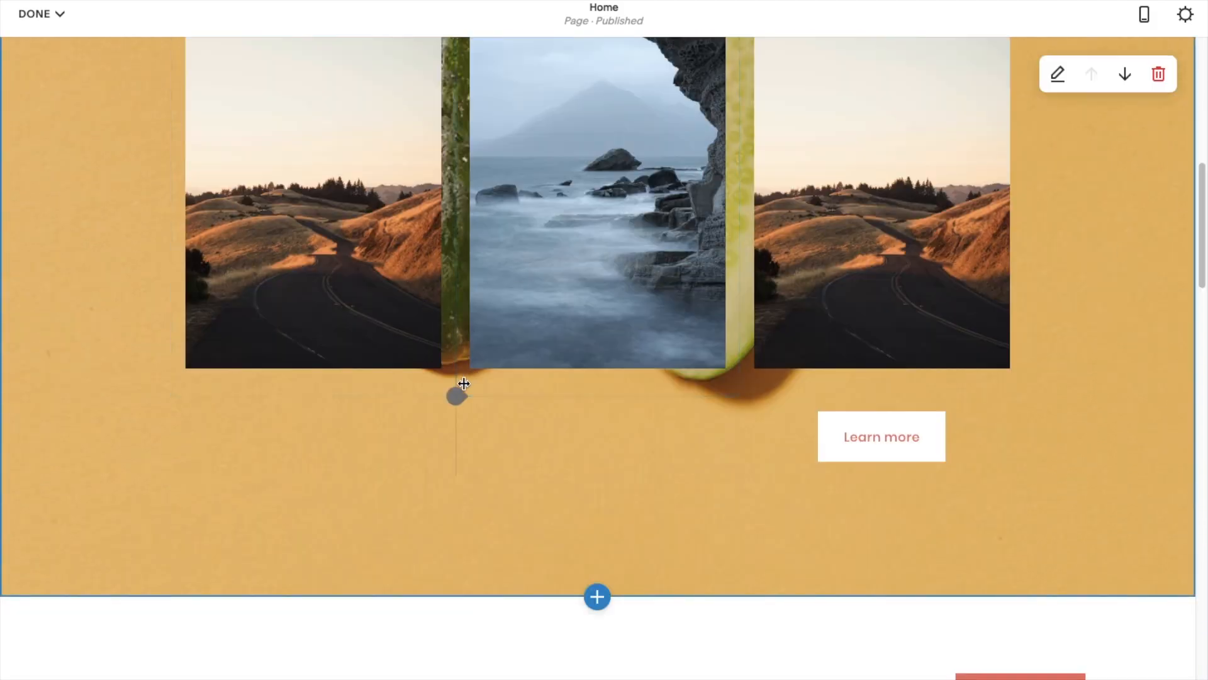
click(458, 396)
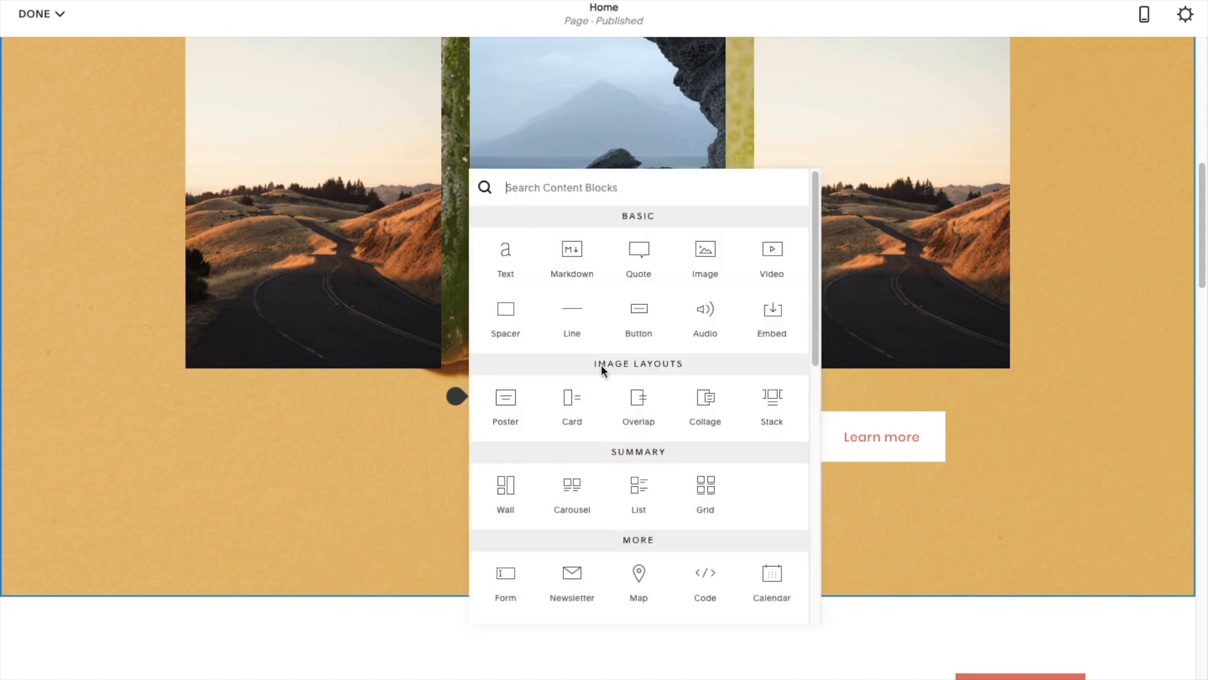
mouse_move(815, 306)
mouse_down()
mouse_move(810, 584)
mouse_move(813, 291)
mouse_up()
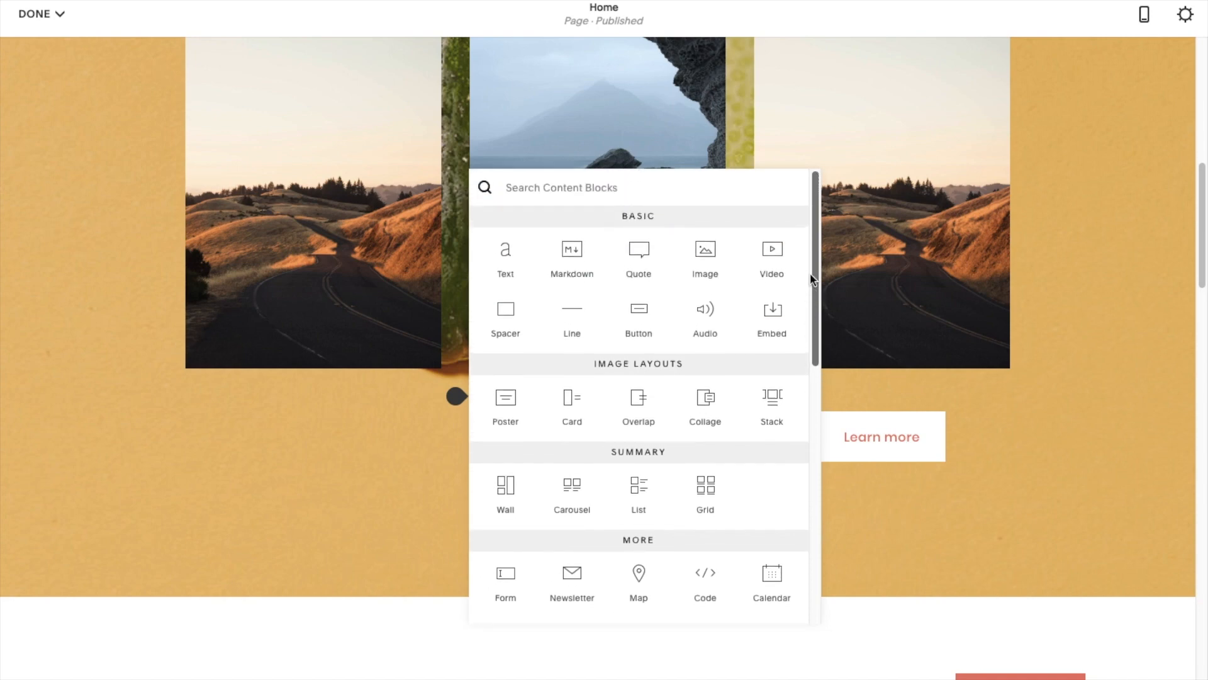
click(777, 257)
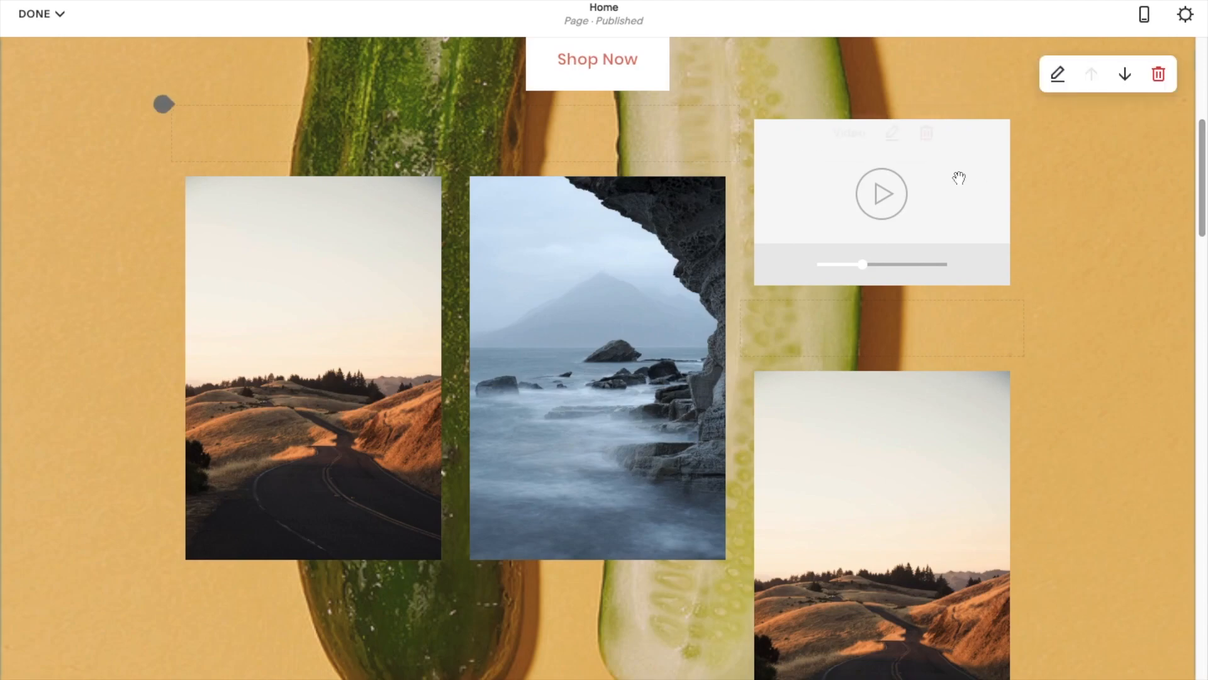
Delete the video block, the road image beneath it and the seashore image in the middle column.
click(926, 135)
click(968, 132)
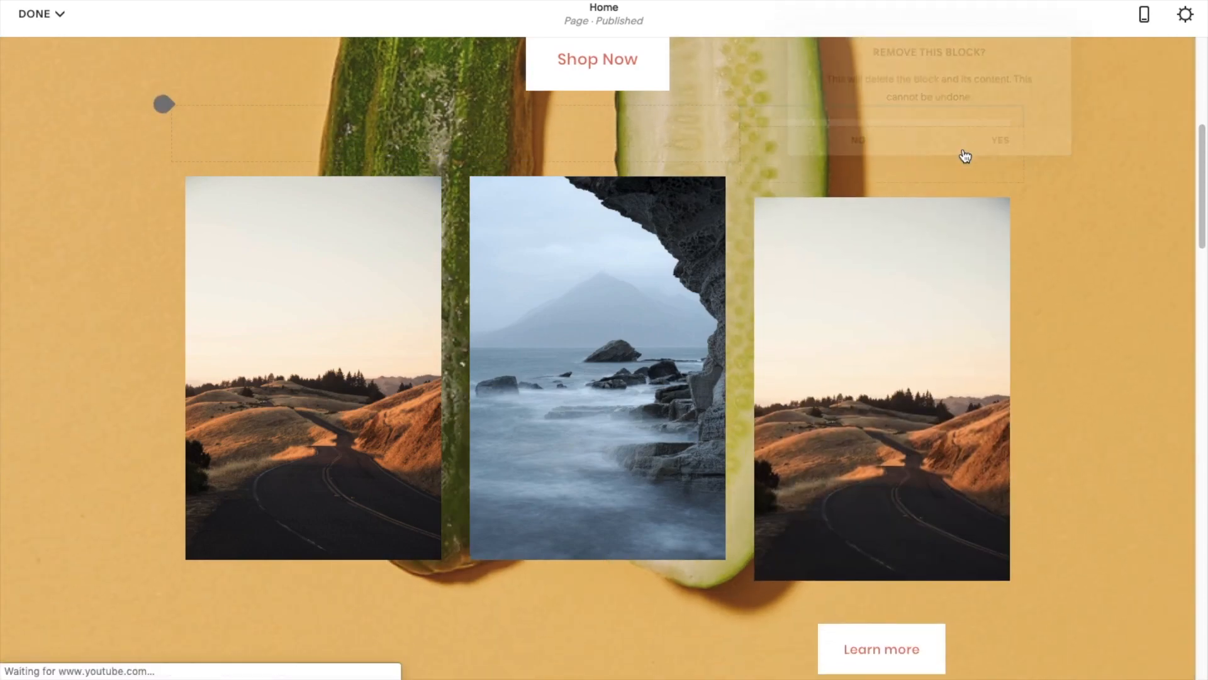
click(928, 189)
click(971, 196)
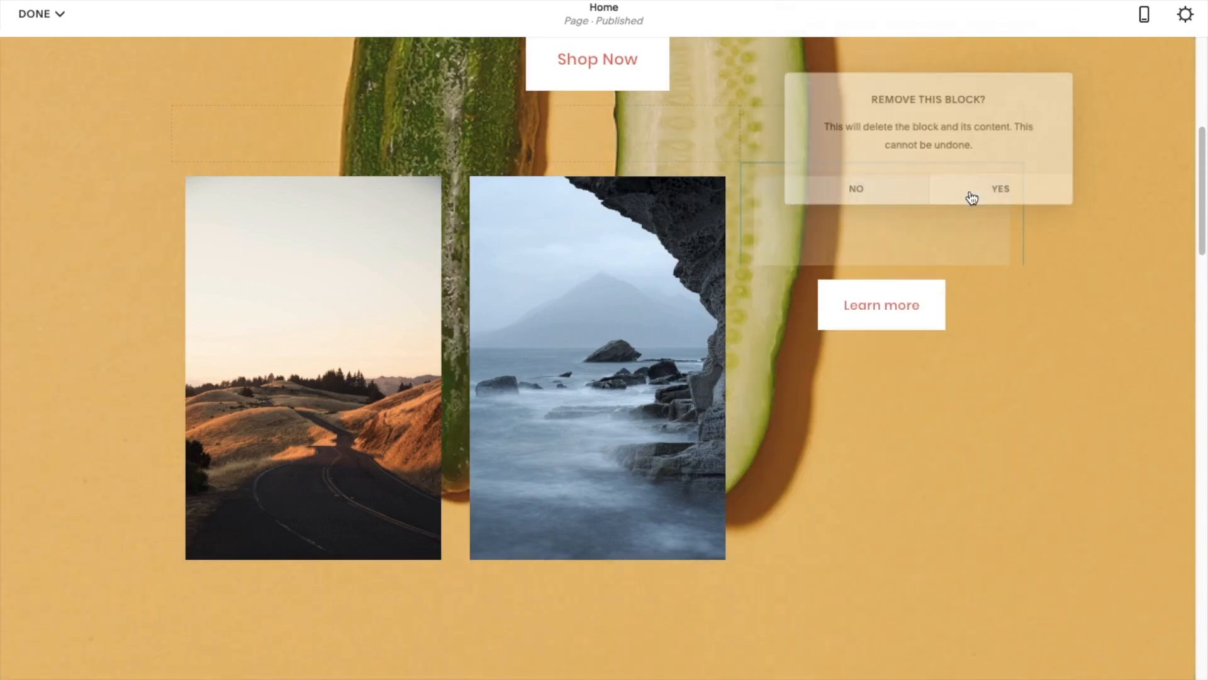
click(642, 189)
click(699, 201)
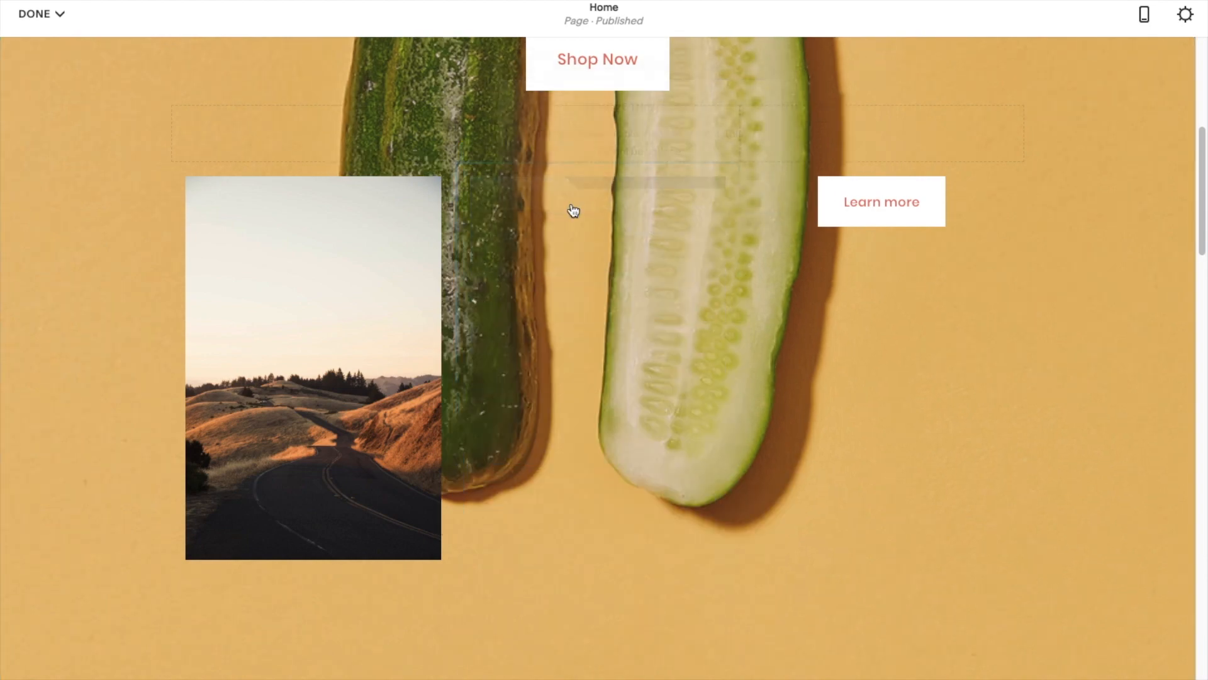
Delete the remaining road image and the Learn more button from the hero section.
click(360, 190)
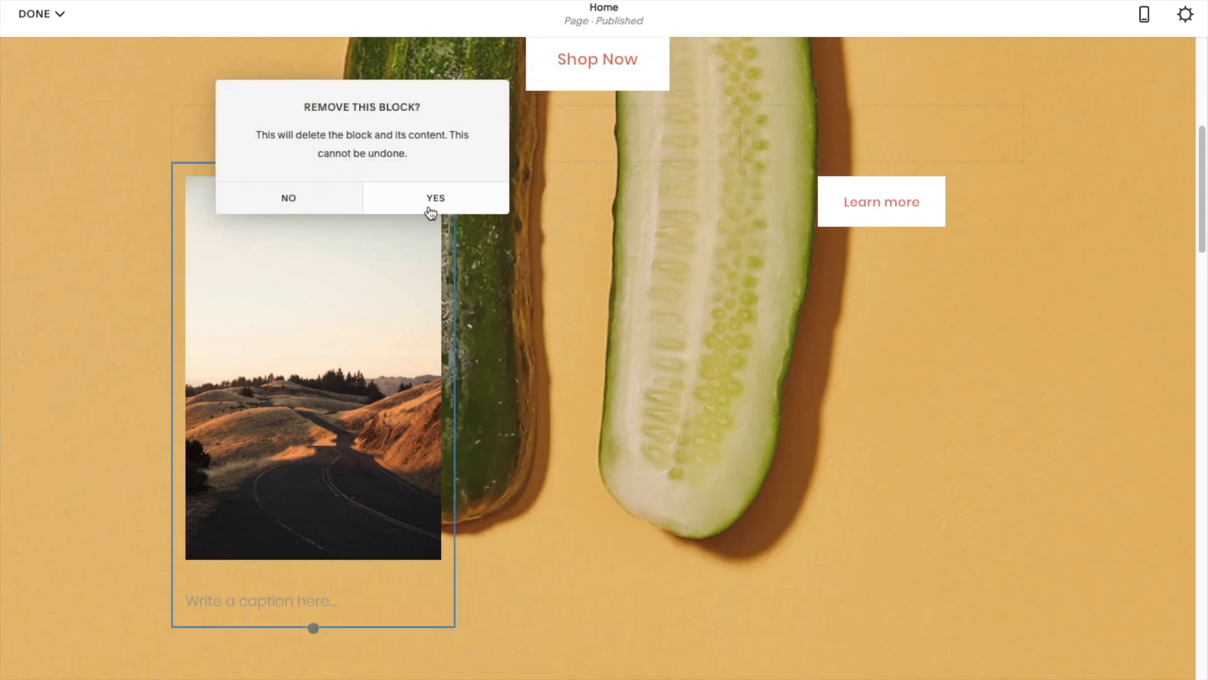
click(434, 197)
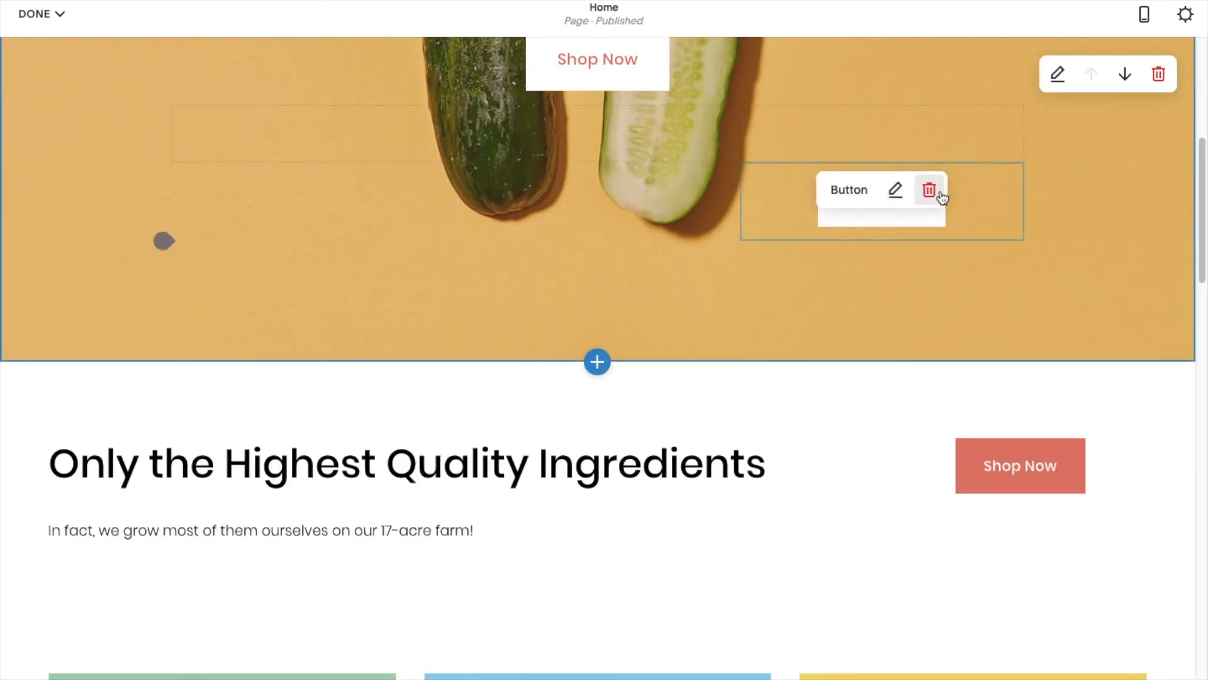
click(930, 190)
click(1011, 197)
drag(1200, 181, 1189, 112)
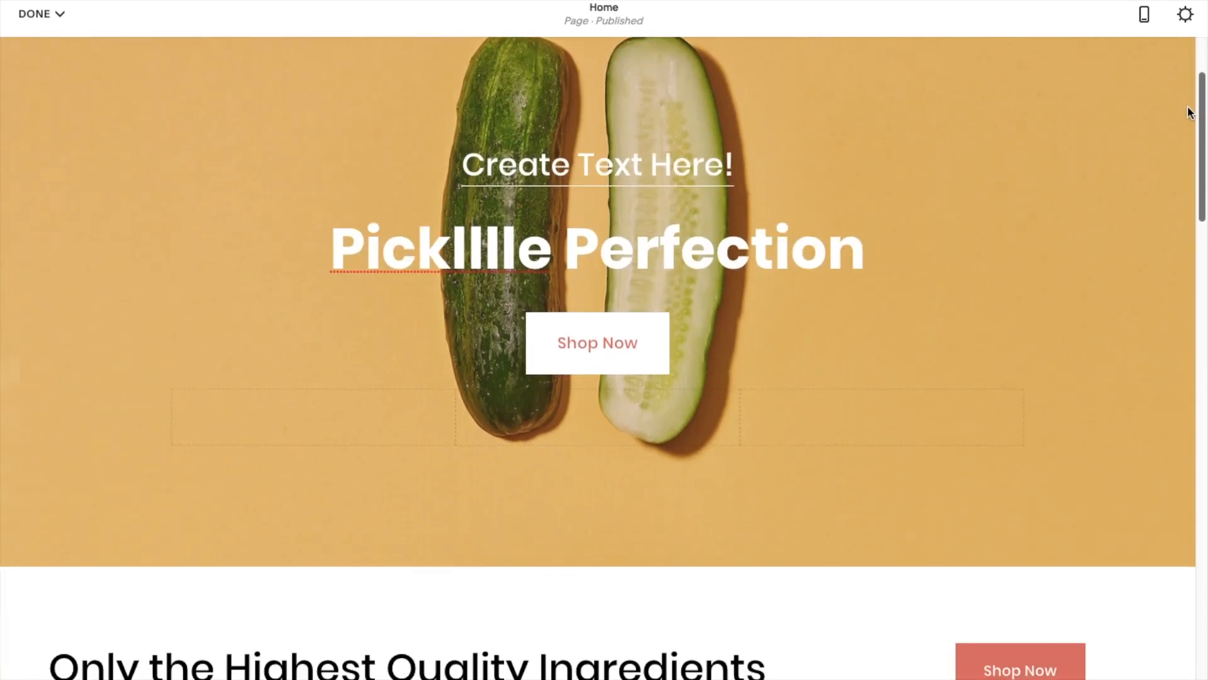
Correct the misspelled first word of the large hero heading to "Pickled".
mouse_move(1190, 111)
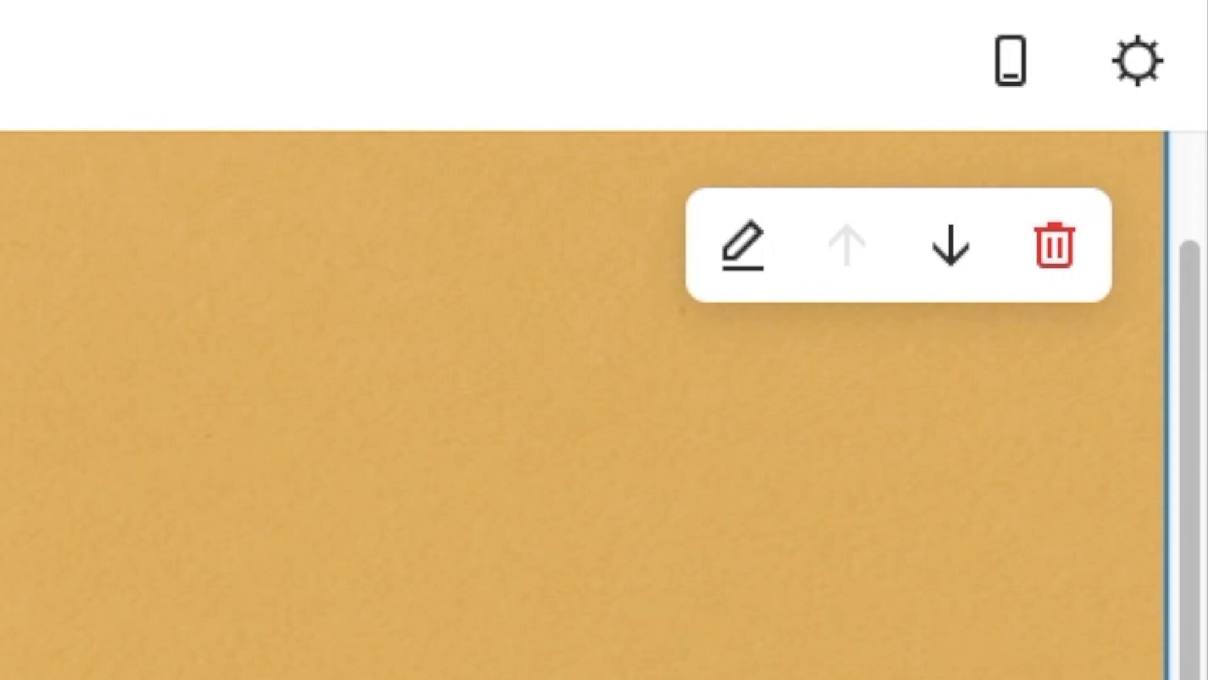
click(441, 249)
right_click(440, 251)
click(469, 262)
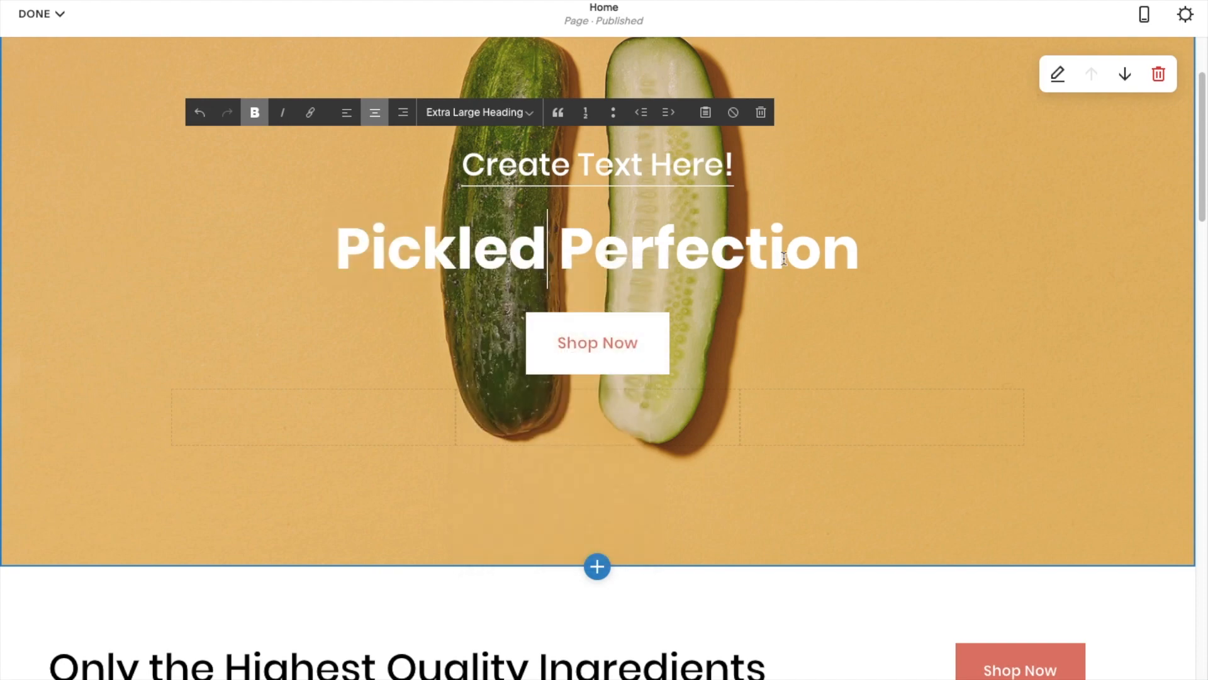
Delete the "Create Text Here!" line above the Pickled Perfection heading.
drag(1201, 146, 1198, 108)
drag(740, 302, 424, 295)
key(BackSpace)
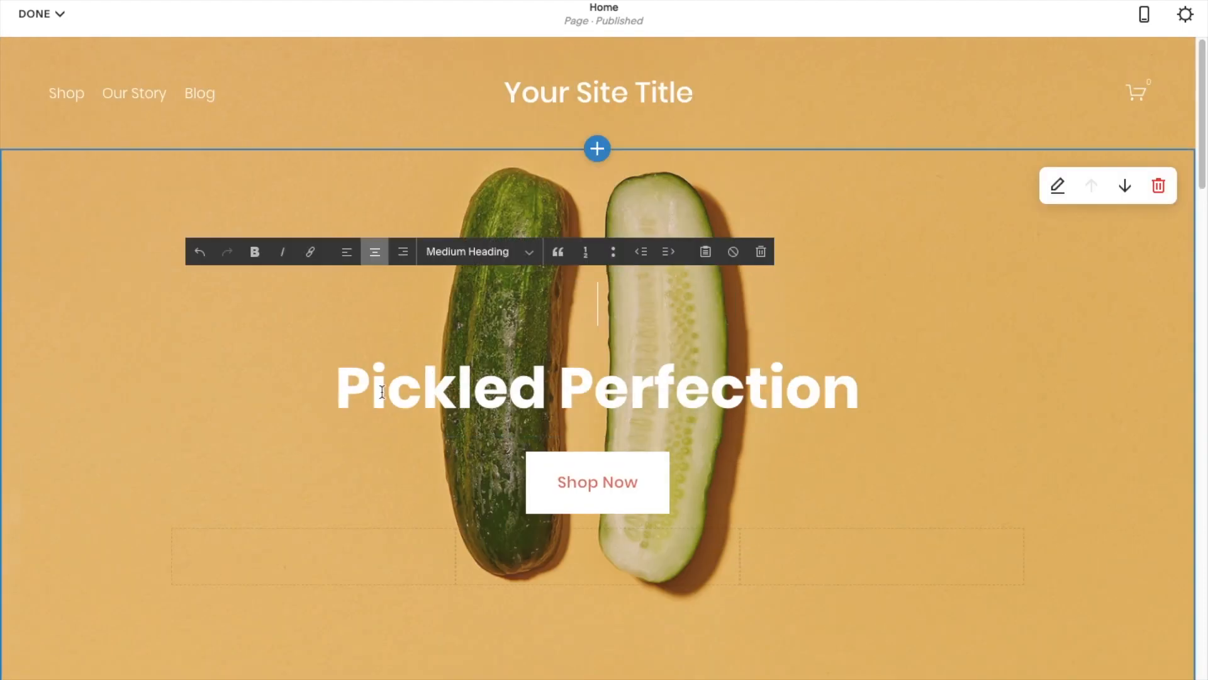
key(BackSpace)
click(1100, 336)
click(343, 509)
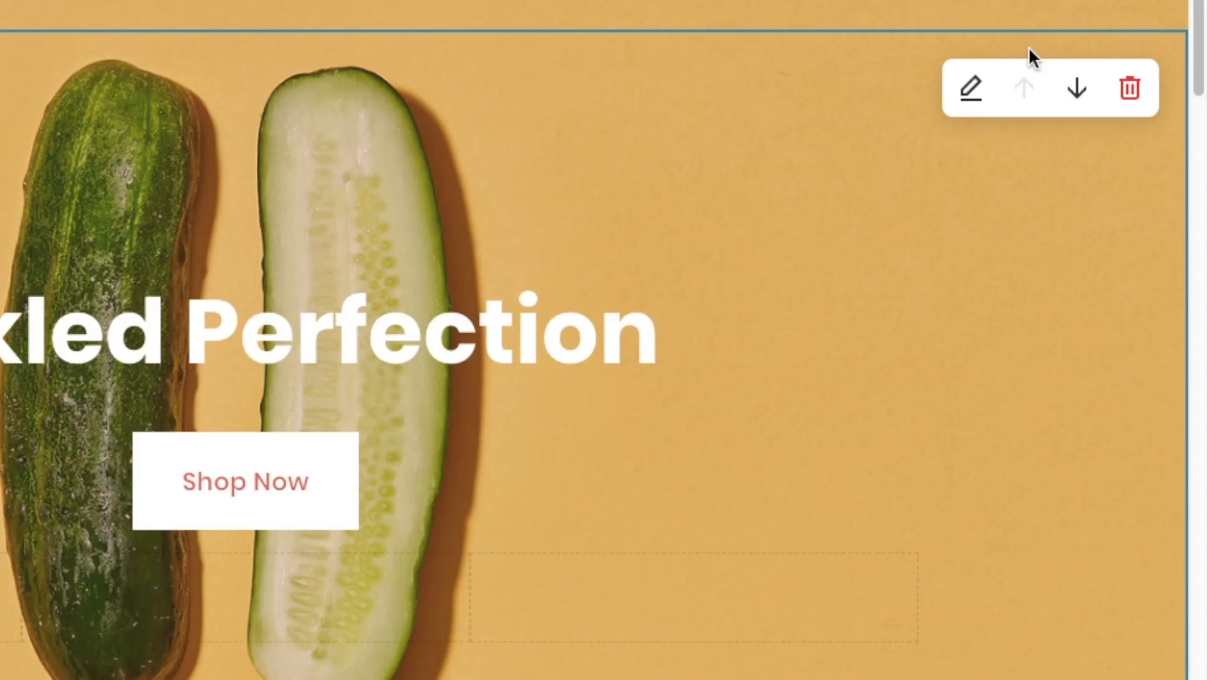
Open the hero section's format settings and try the section heights S, M and L.
click(969, 88)
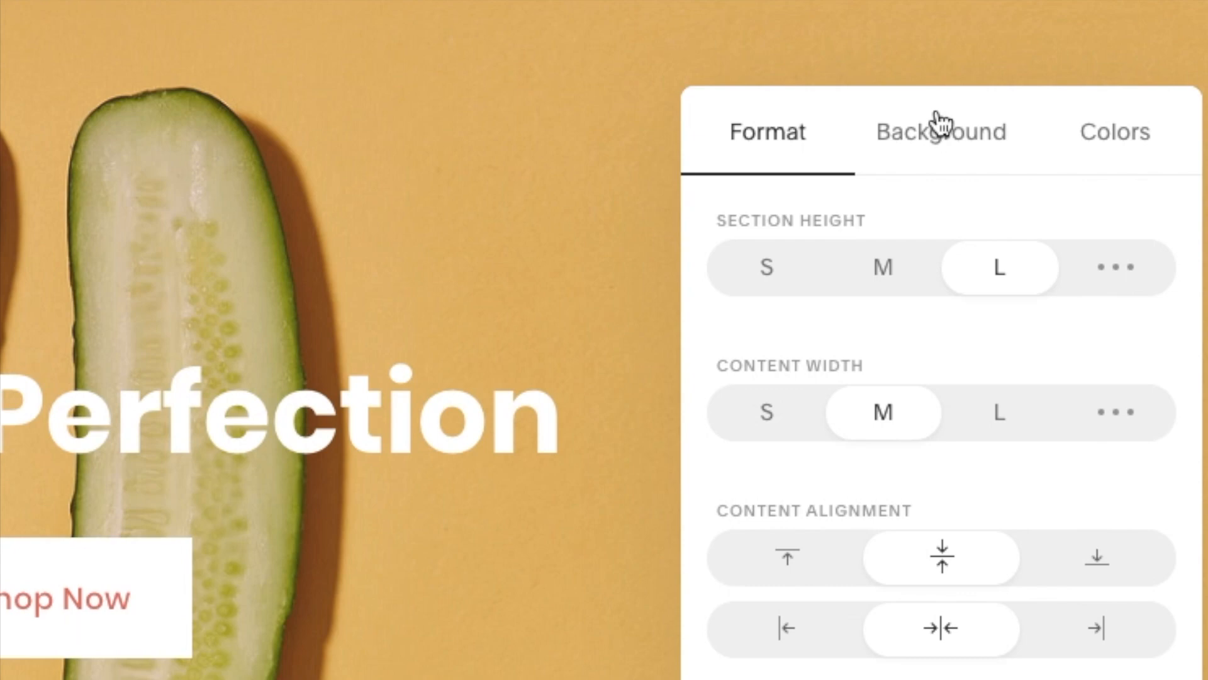
click(766, 268)
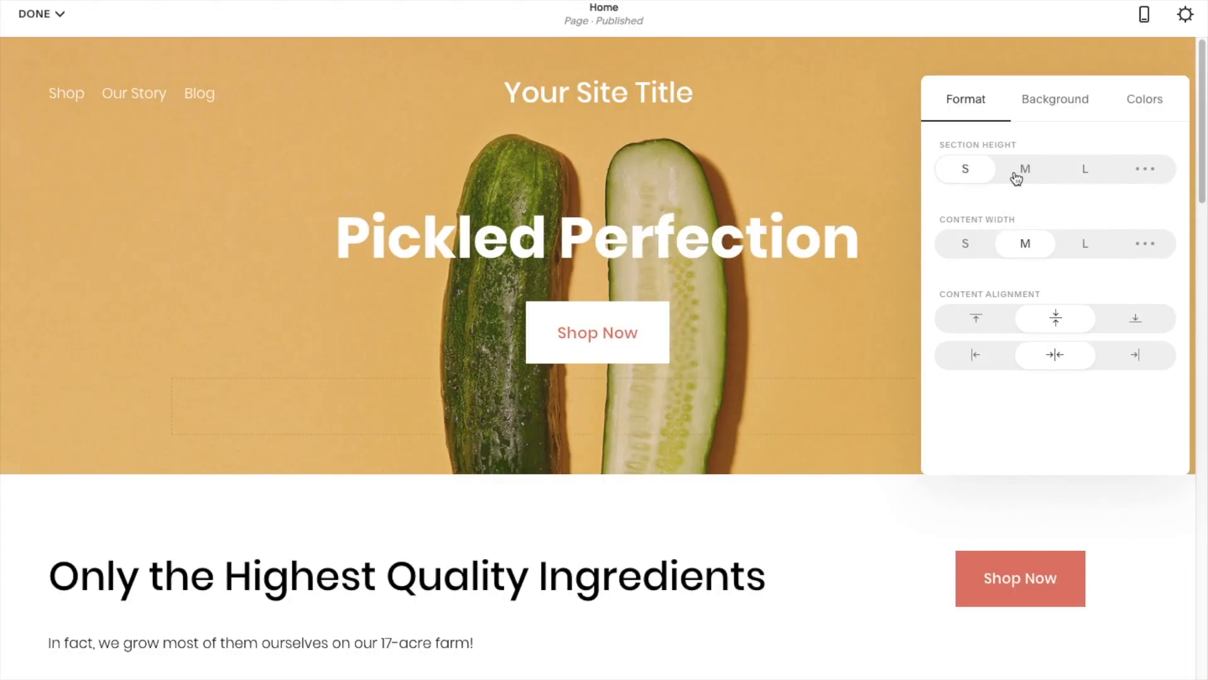
click(1018, 170)
click(1092, 175)
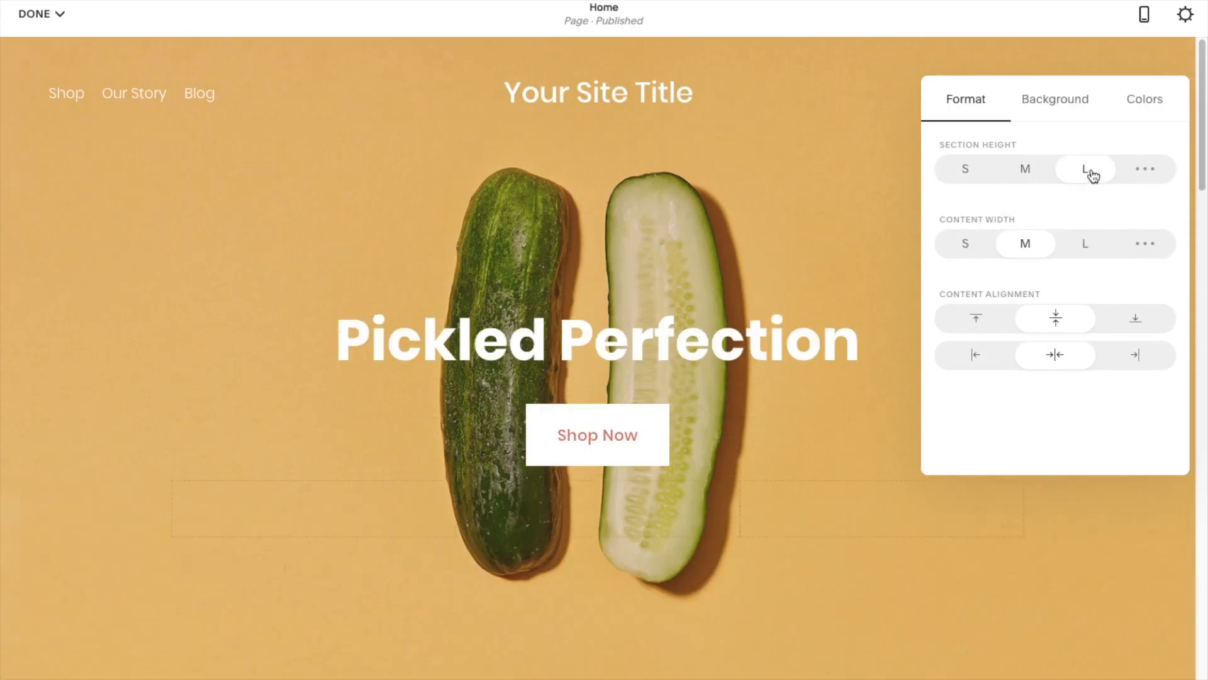
Switch the hero section to a custom height, vary it and set it to 100.
mouse_move(1202, 126)
mouse_down()
mouse_move(1202, 169)
mouse_move(1202, 117)
mouse_up()
click(1140, 174)
drag(1058, 201, 959, 196)
drag(949, 196, 1091, 189)
double_click(1163, 166)
text(15)
text(00)
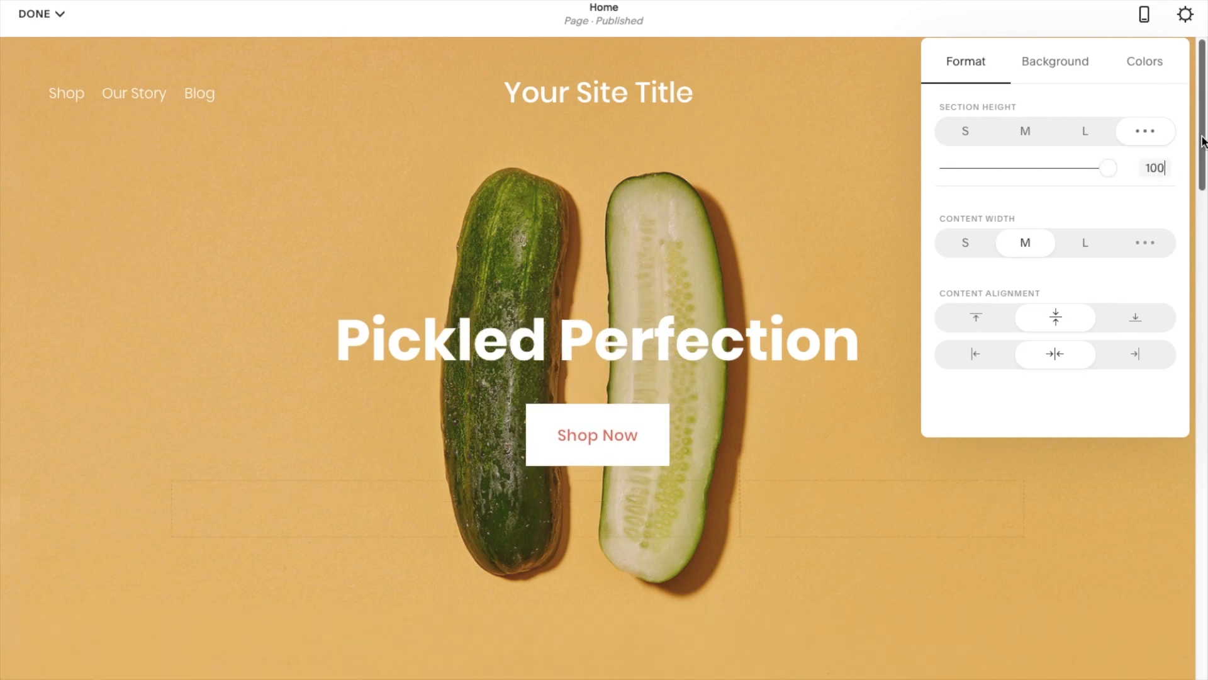
Try to set the hero section's custom height to 170.
scroll(1205, 144, down, 4)
key(BackSpace)
key(BackSpace)
key(BackSpace)
text(170)
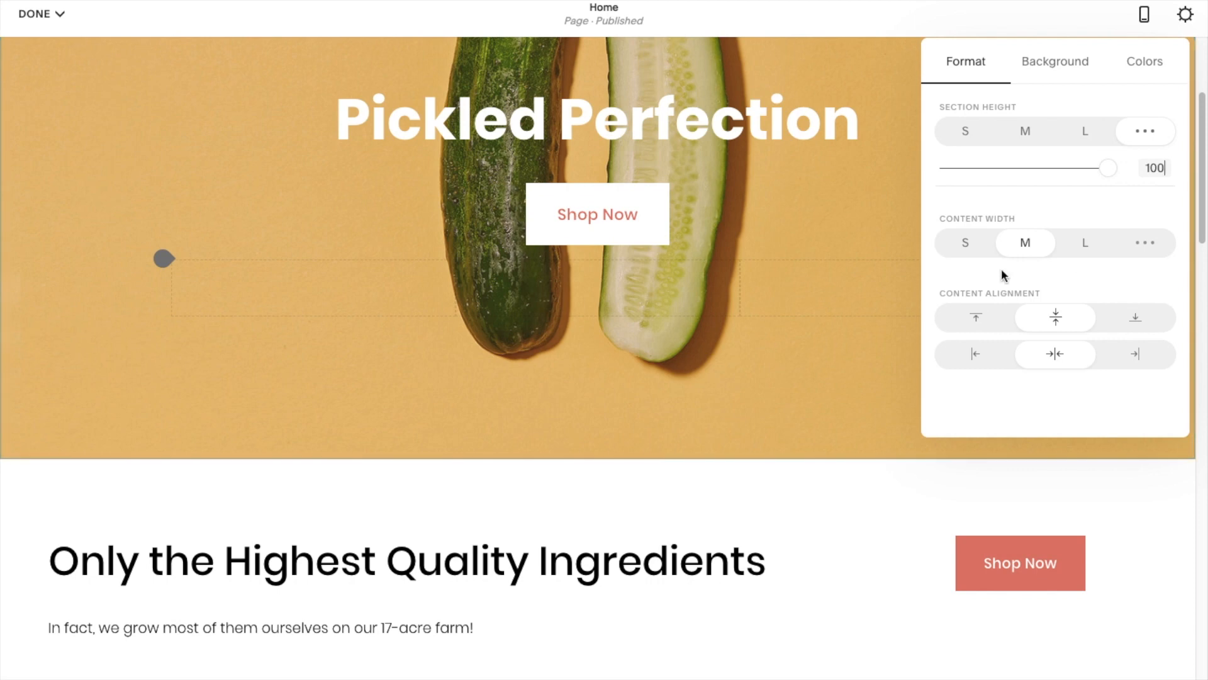
scroll(1205, 147, up, 3)
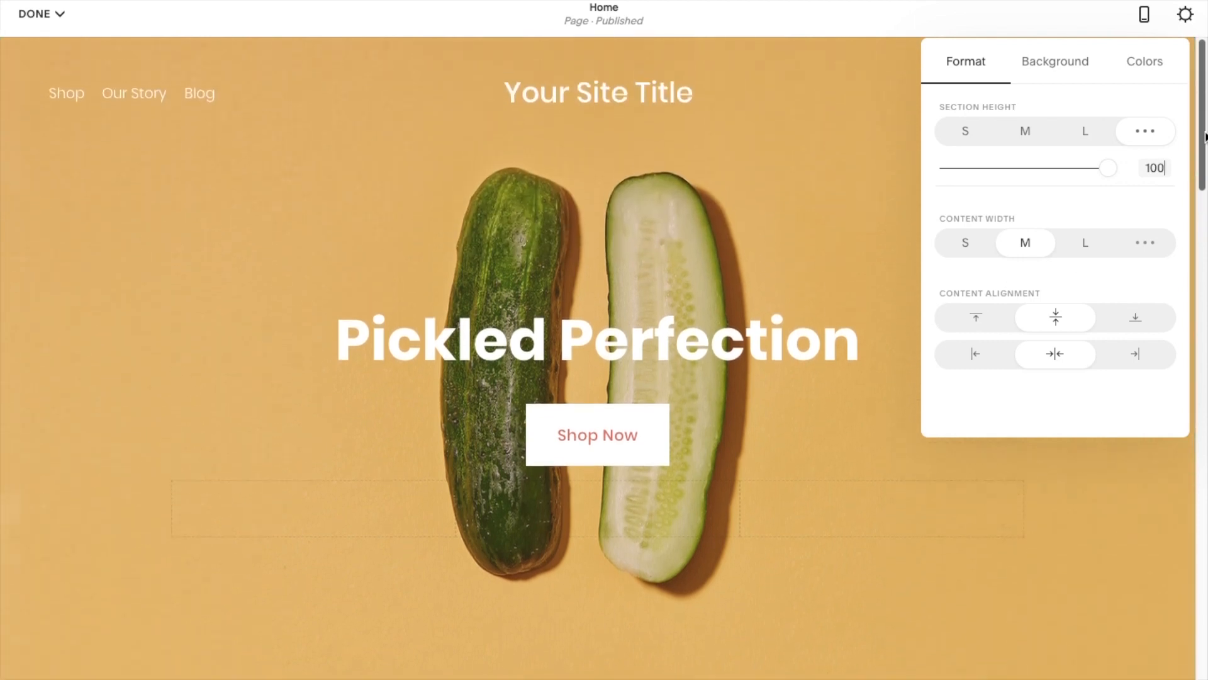
Set the hero section's height to M and its content width to a custom value of 50.
click(1085, 132)
click(1035, 131)
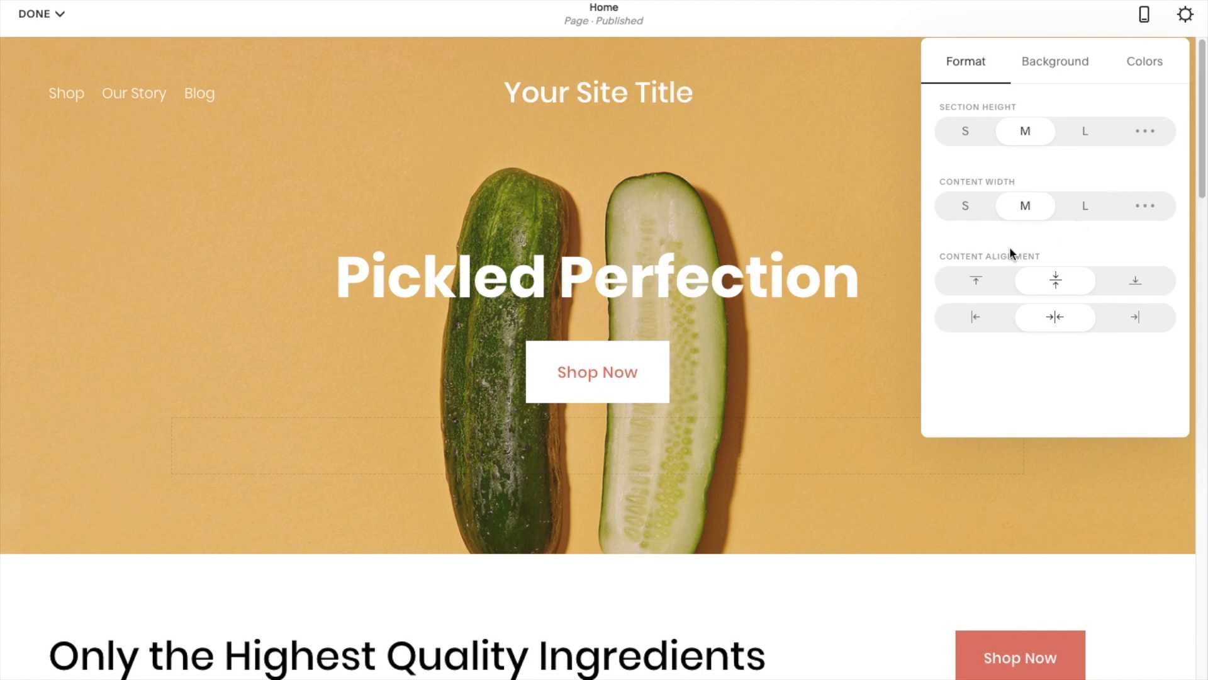
click(969, 214)
click(1020, 217)
click(1077, 216)
click(1051, 218)
click(721, 301)
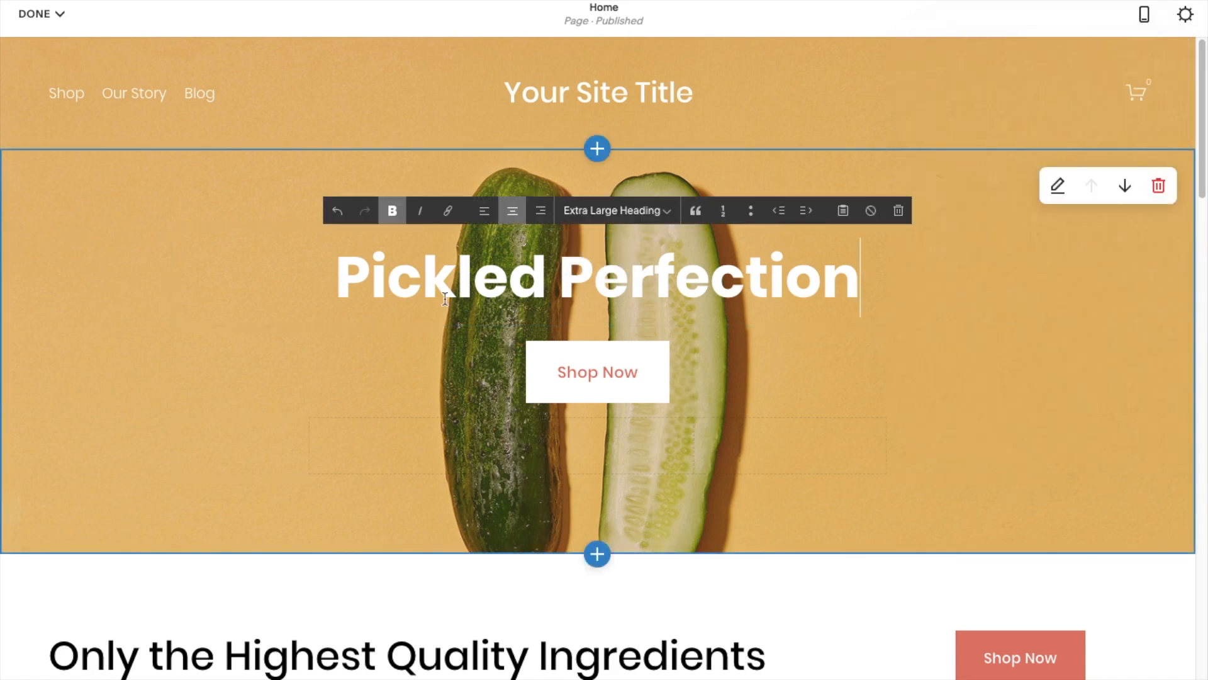
Add a text block below the Pickled Perfection heading and fill four lines with the repeated sentence "This is a test.".
click(309, 329)
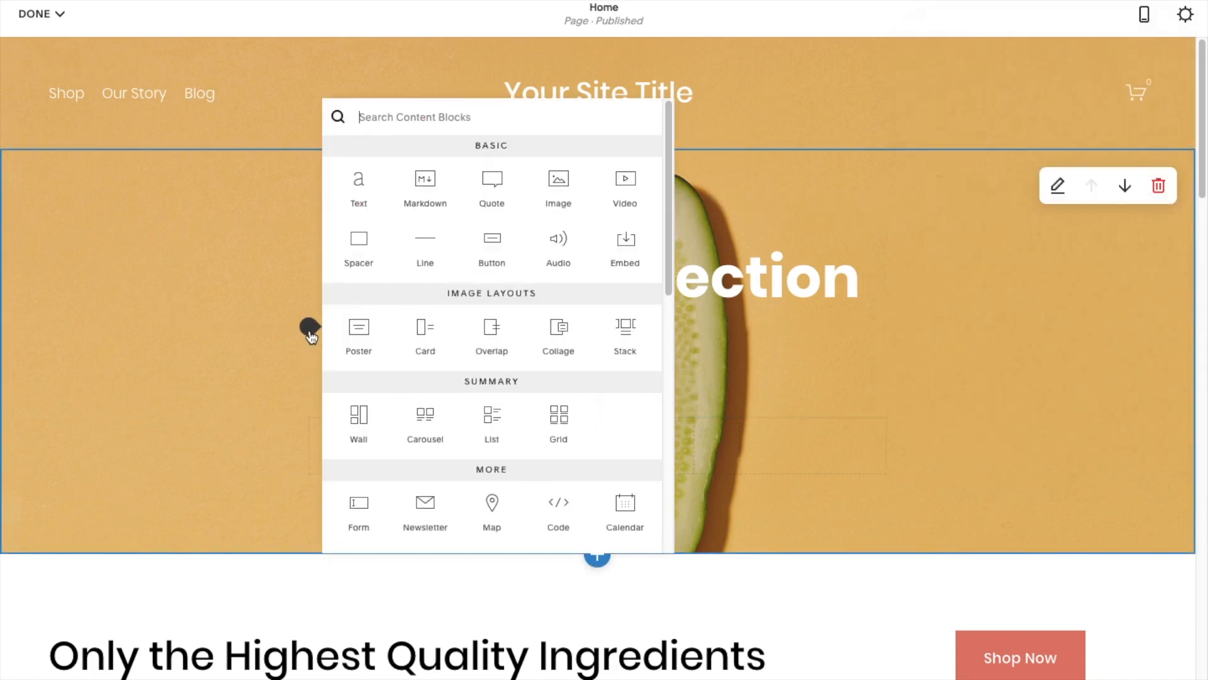
click(360, 187)
click(376, 352)
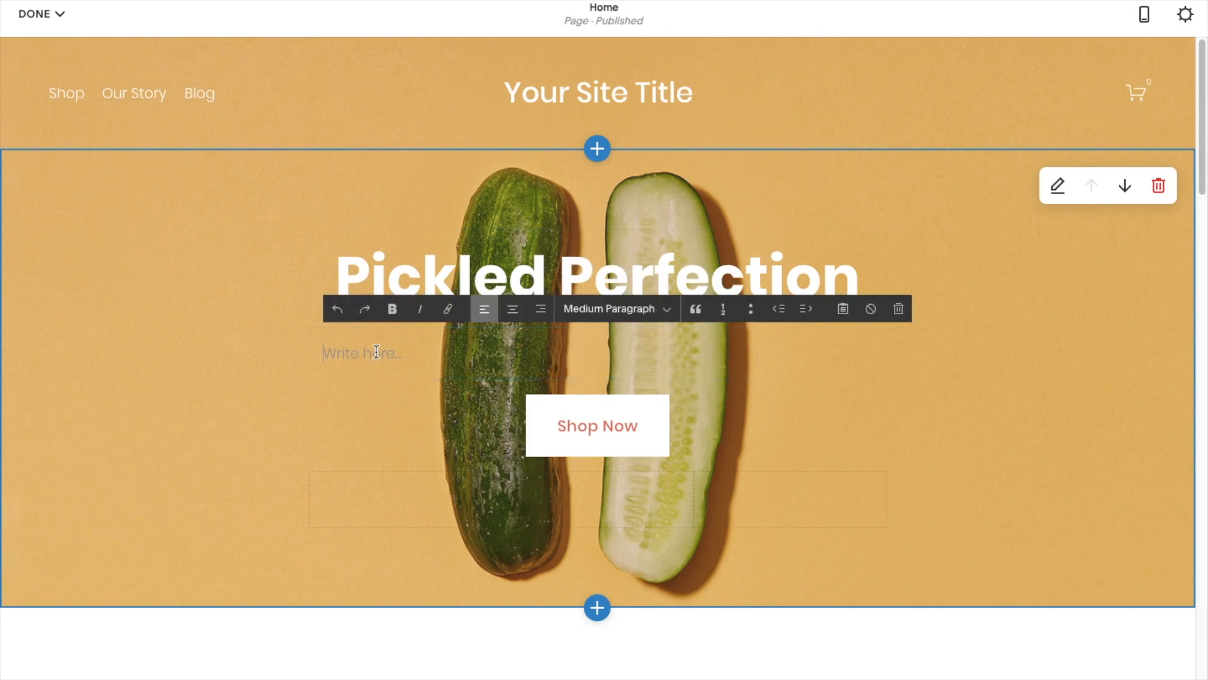
text(This is a test.)
triple_click(354, 353)
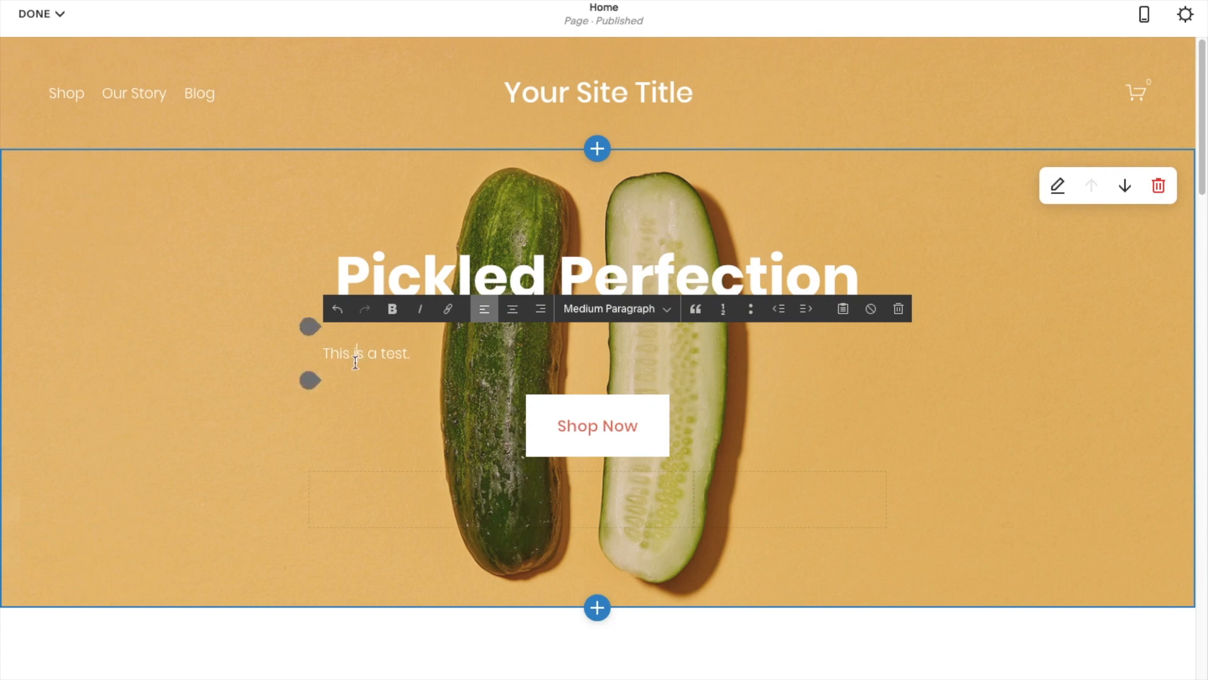
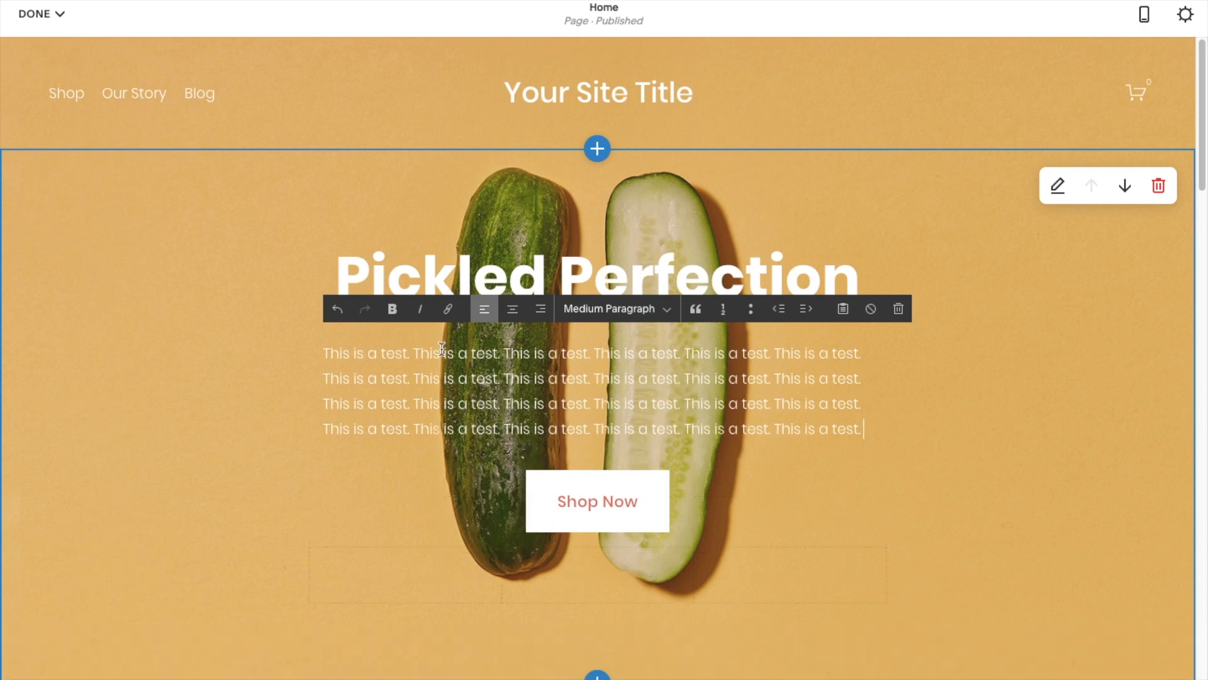
click(986, 253)
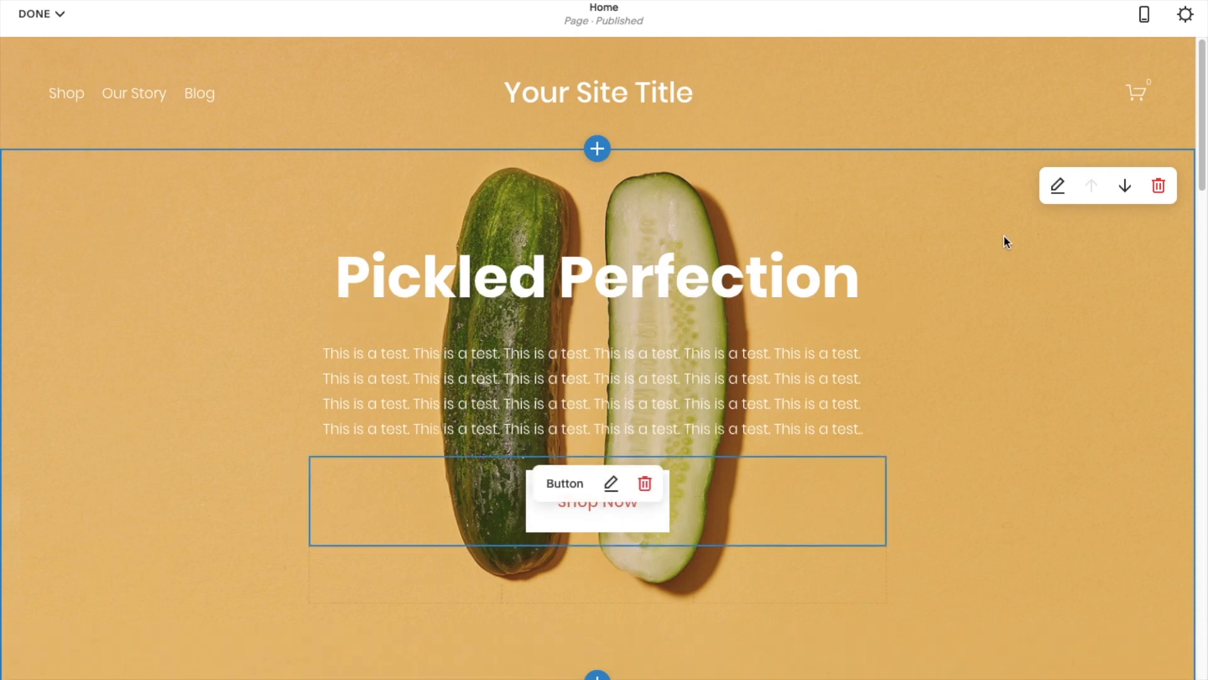
Set the hero section's custom content width to 70.
click(1054, 198)
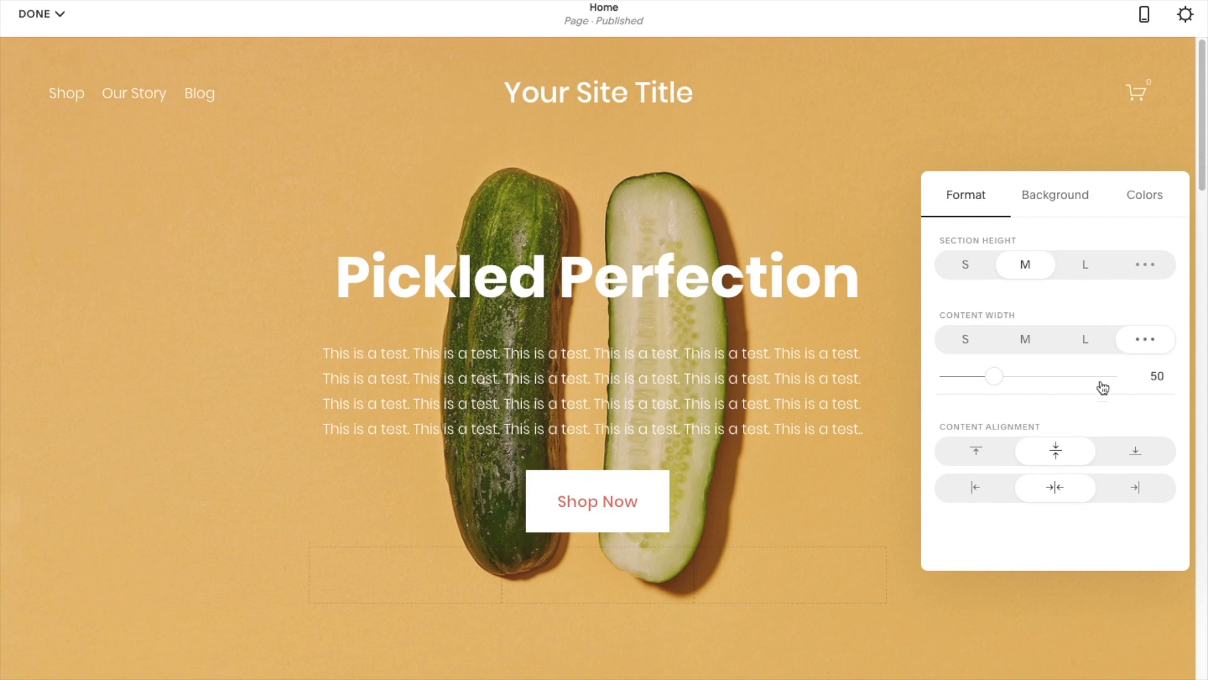
drag(994, 376, 1040, 384)
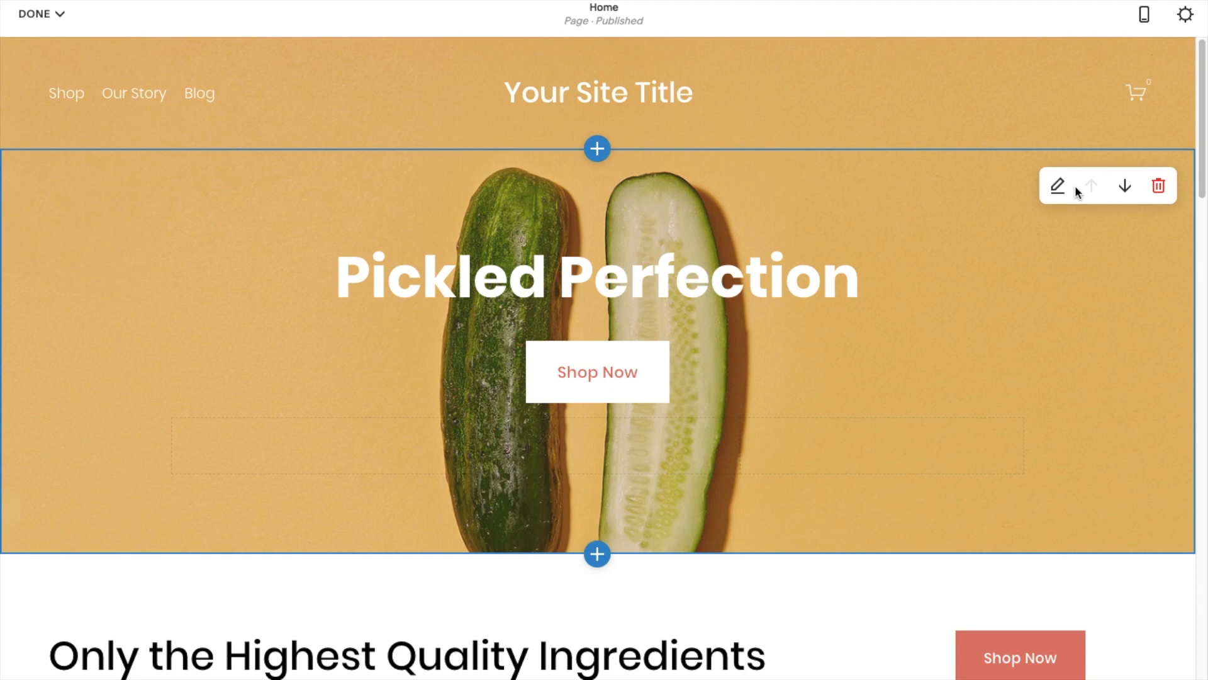
Try the top, middle and bottom vertical content alignments for the hero section.
click(1068, 186)
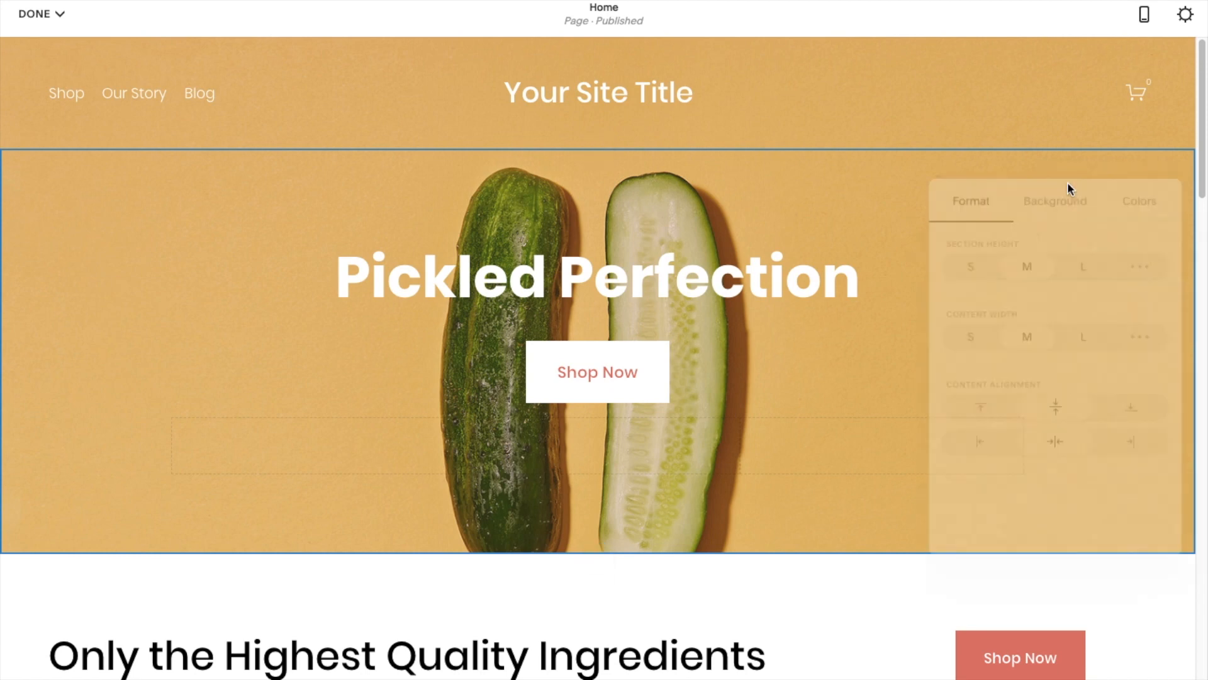
click(1134, 401)
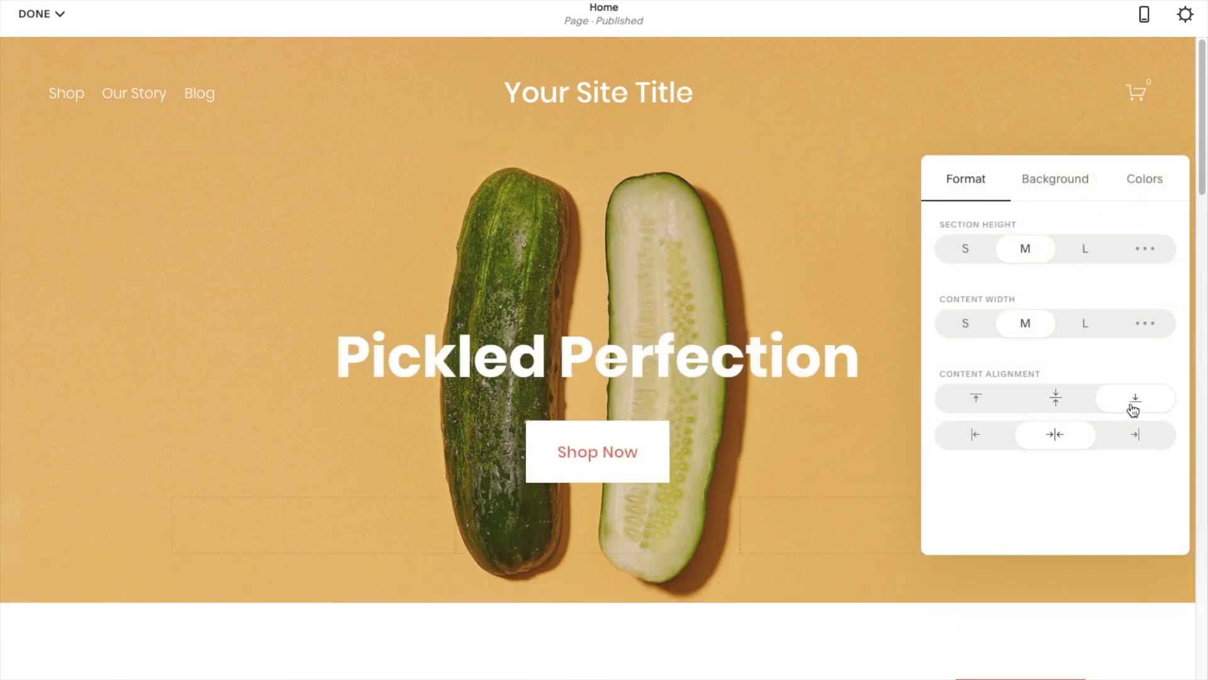
click(1067, 403)
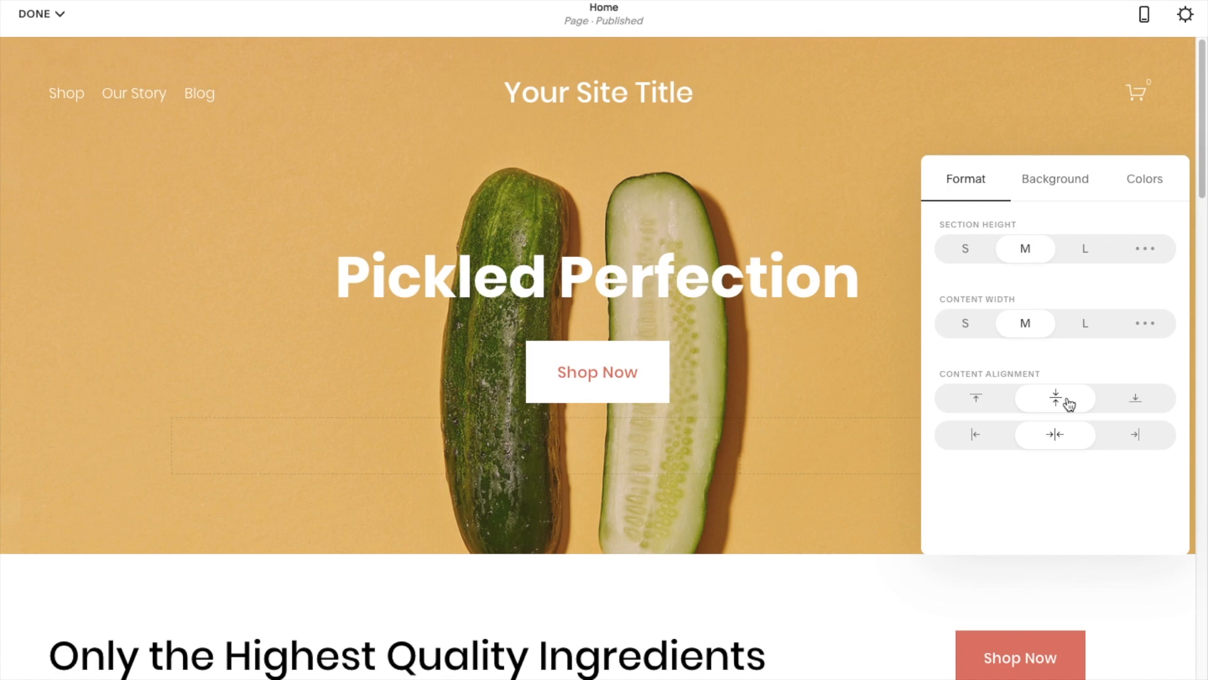
click(990, 403)
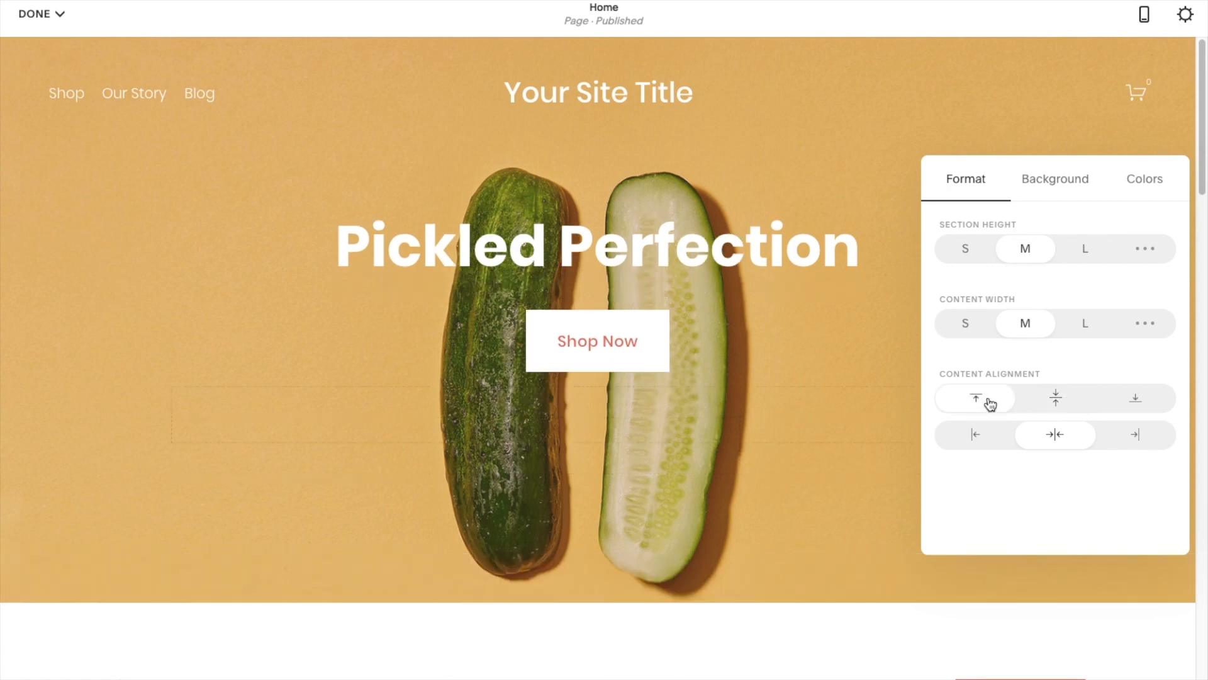
click(1047, 403)
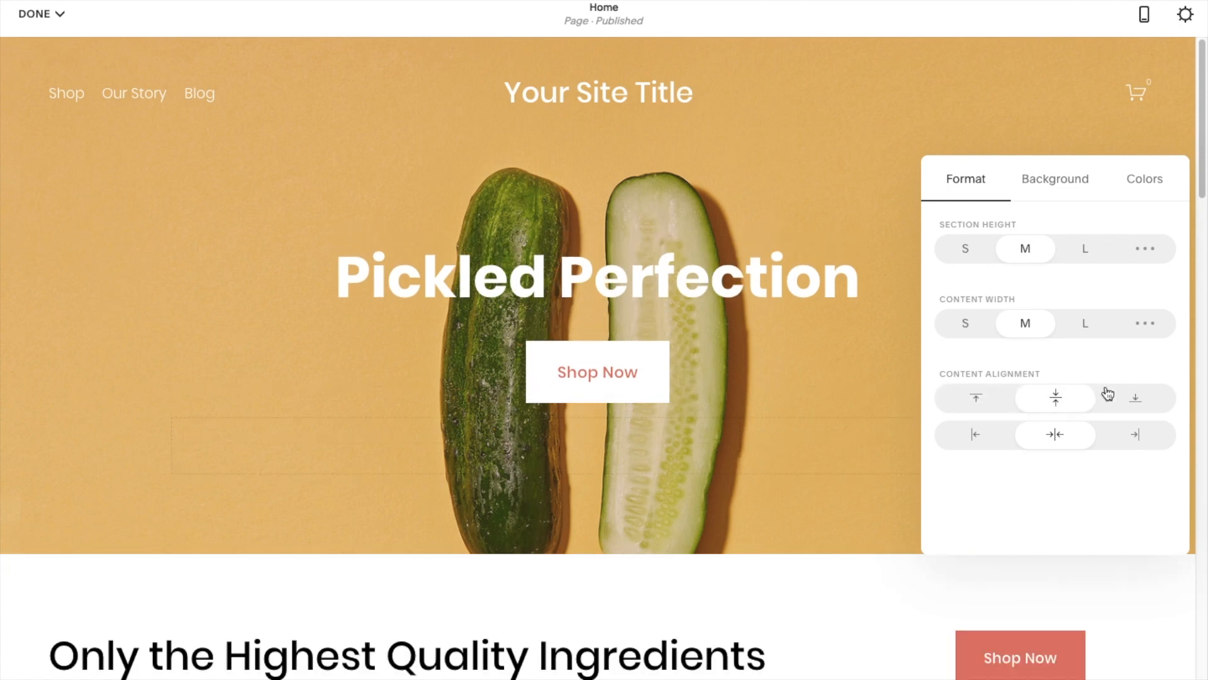
click(1135, 402)
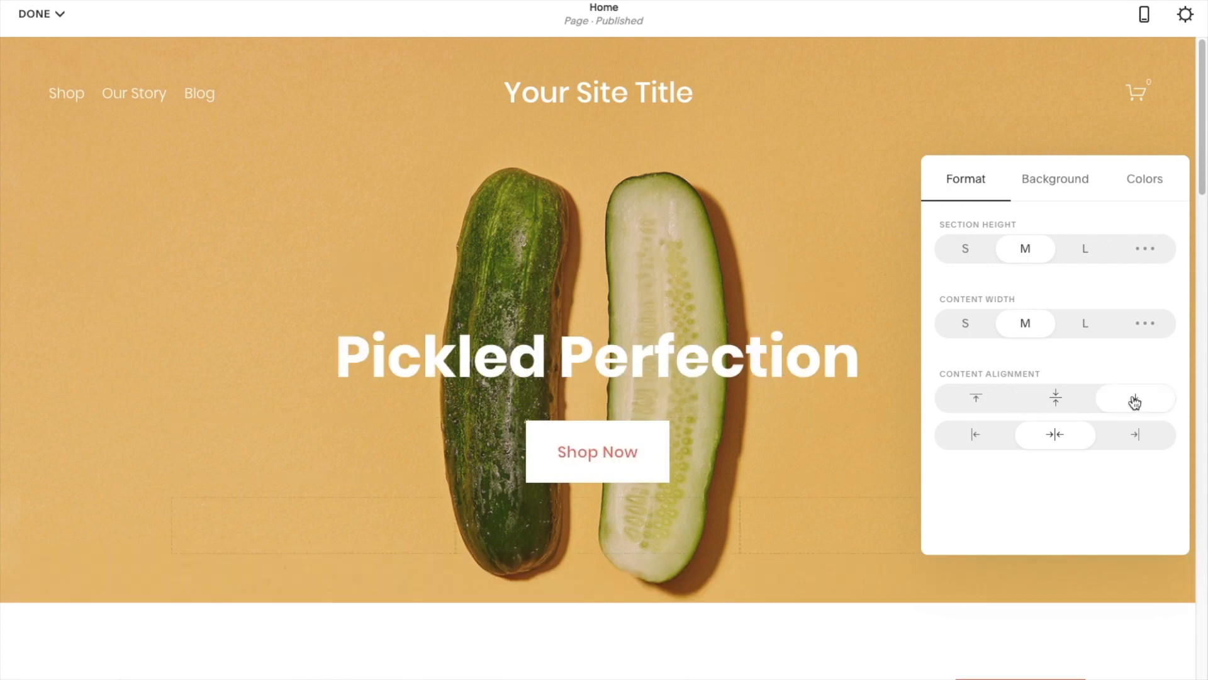
Try the left and right content alignments, then restore horizontal centring and middle vertical alignment.
click(960, 442)
click(1075, 442)
click(1136, 442)
click(1068, 442)
click(1057, 399)
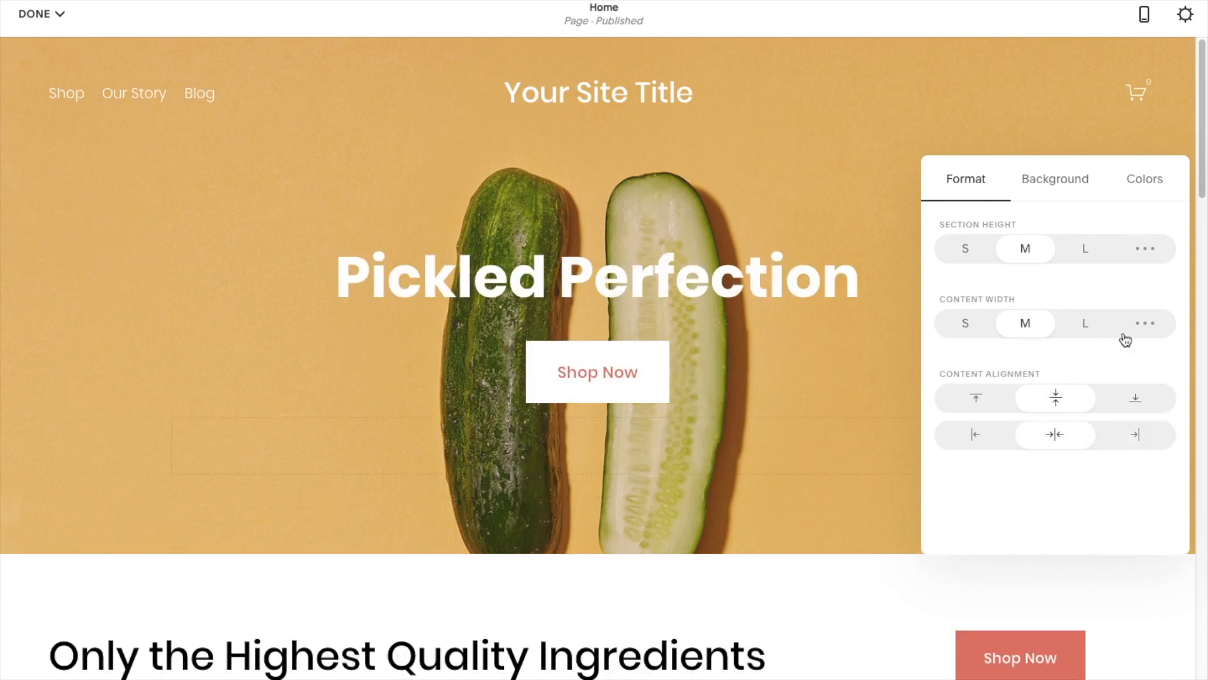
Switch the hero section's content width from a preset to a custom value.
click(1142, 324)
click(639, 290)
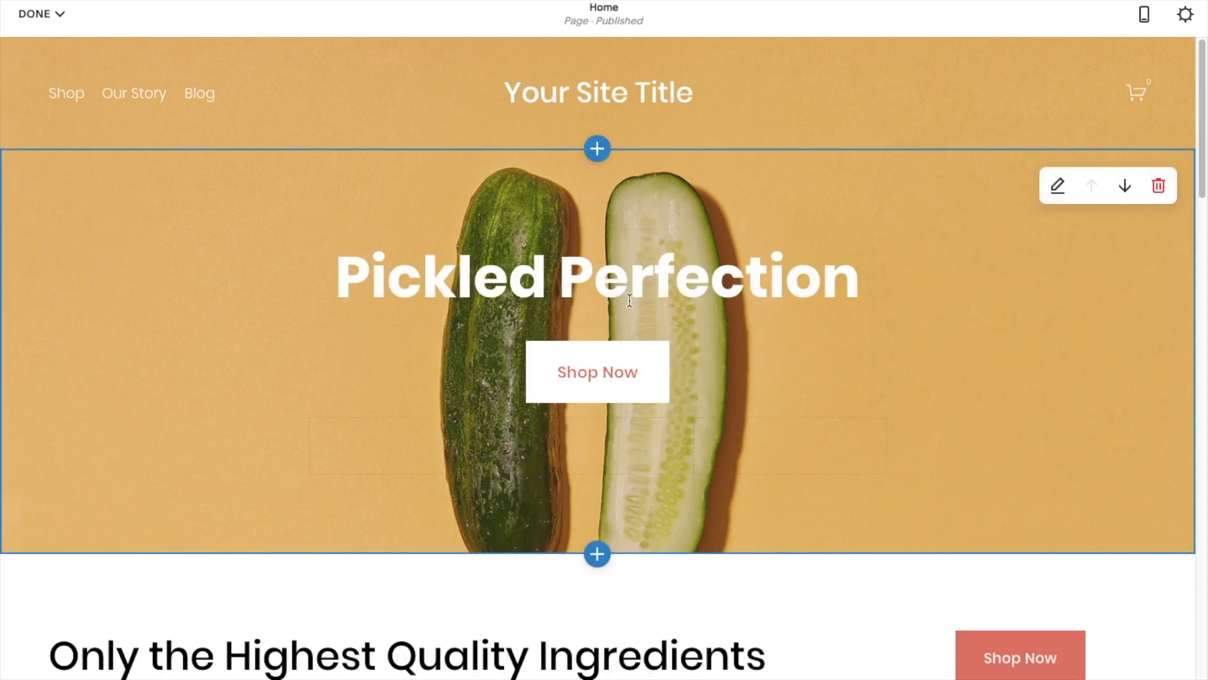
click(868, 276)
Open the hero section's background settings.
click(1058, 186)
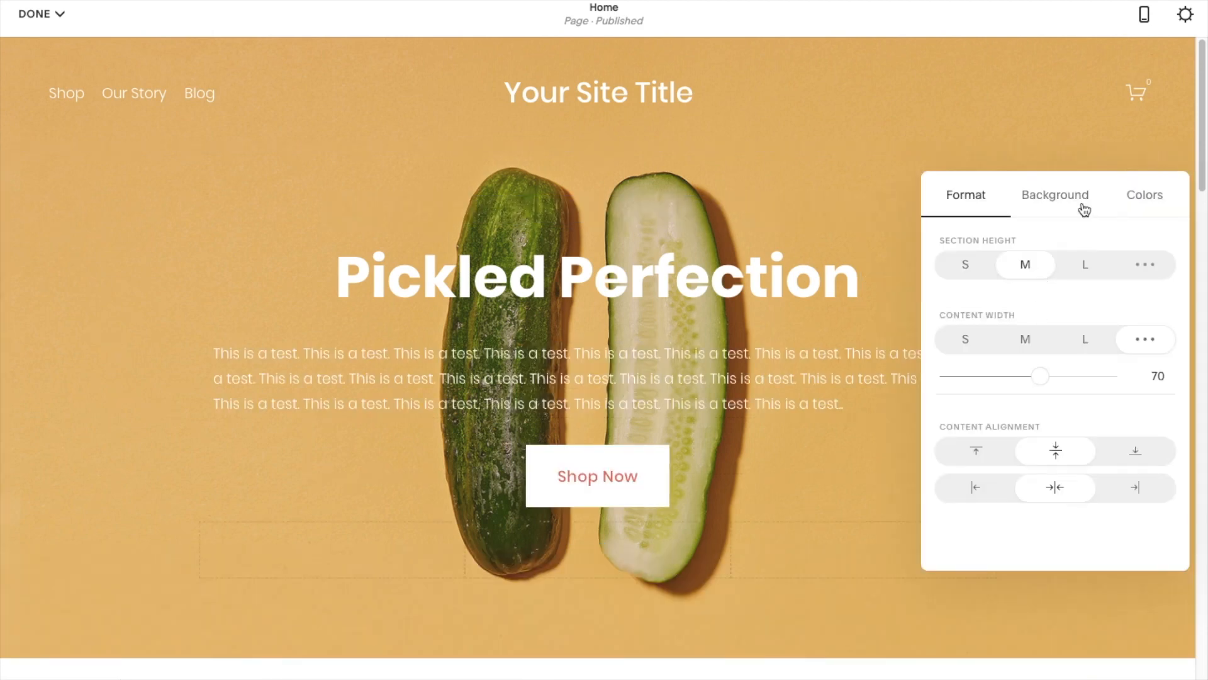
click(1070, 201)
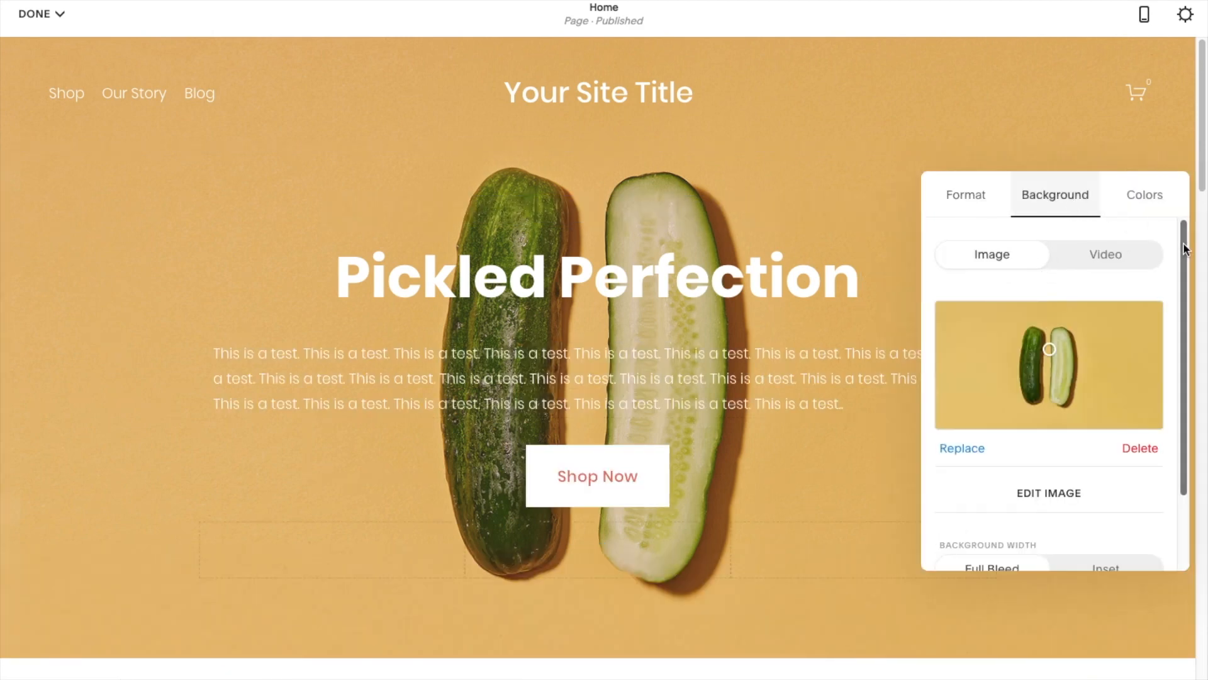
Try the video background type for the hero section, then return to the image background.
scroll(1183, 246, down, 1)
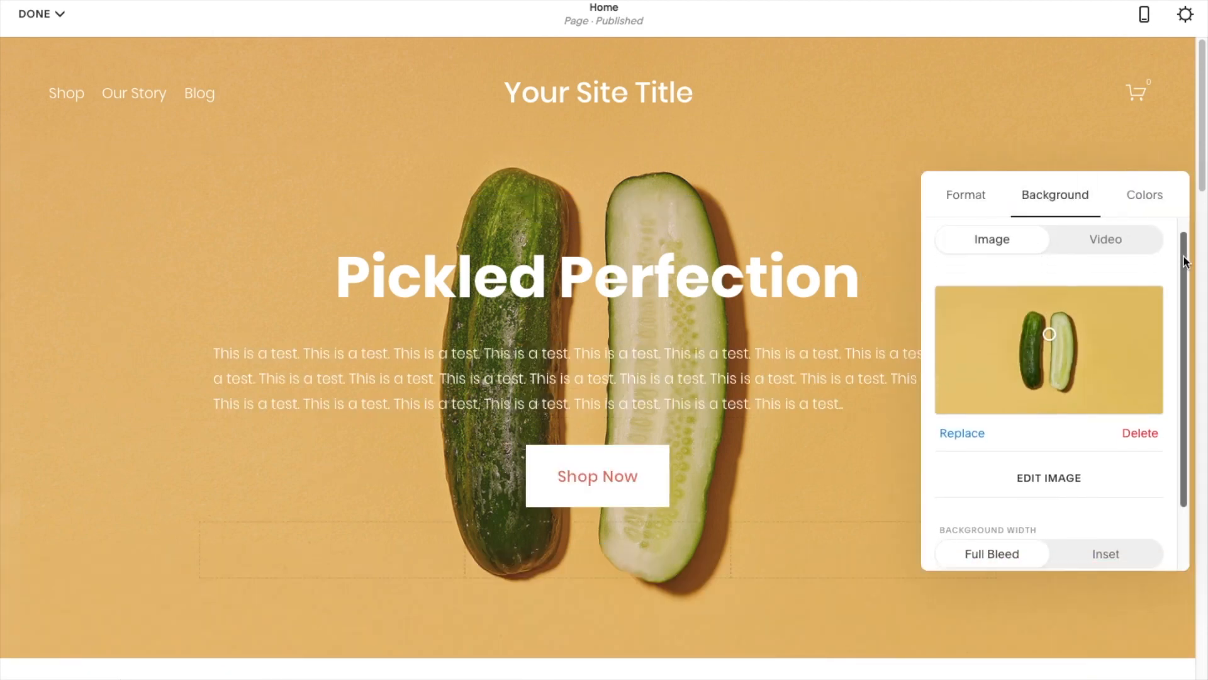
click(1113, 247)
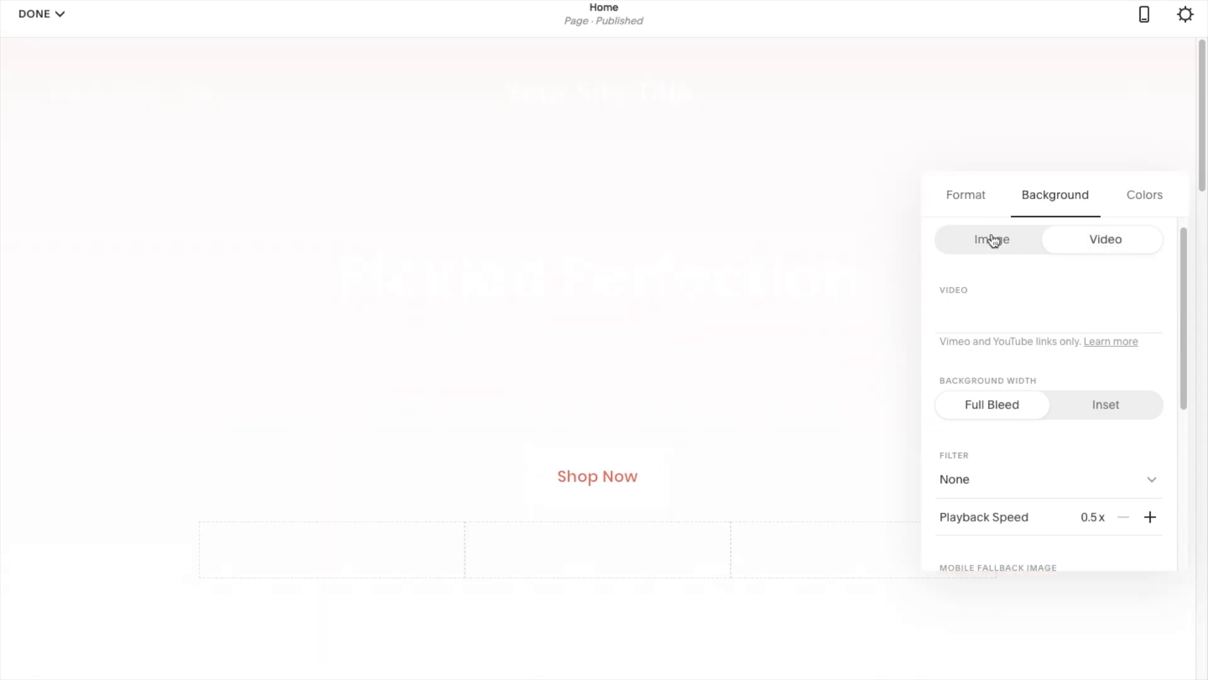
click(992, 241)
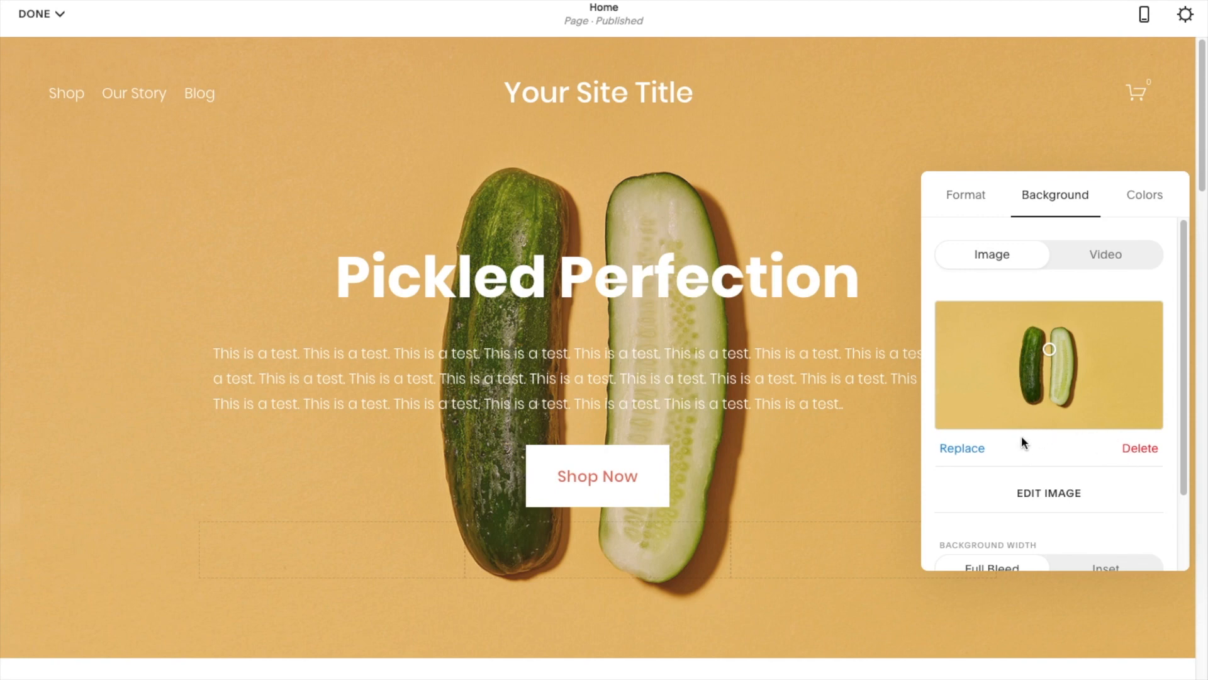
Replace the hero background image with the photo of two women, and try 68% overlay opacity before setting it to 0%.
click(963, 448)
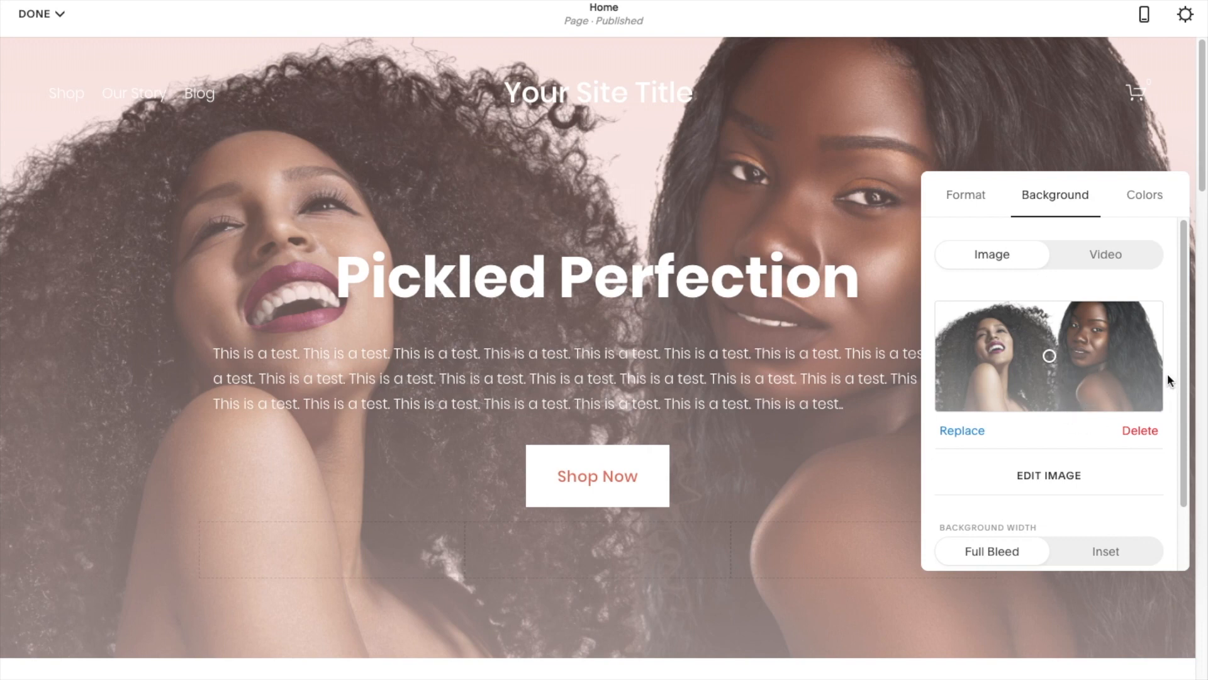
drag(1179, 368, 1184, 439)
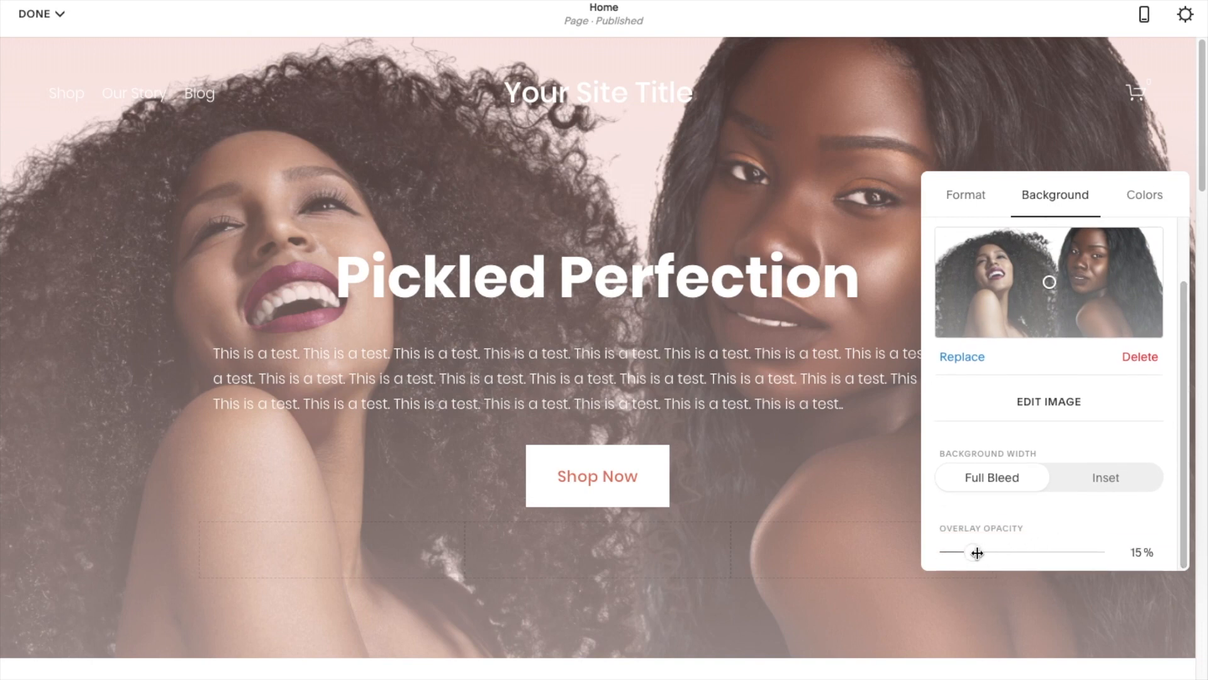
drag(973, 551, 1060, 554)
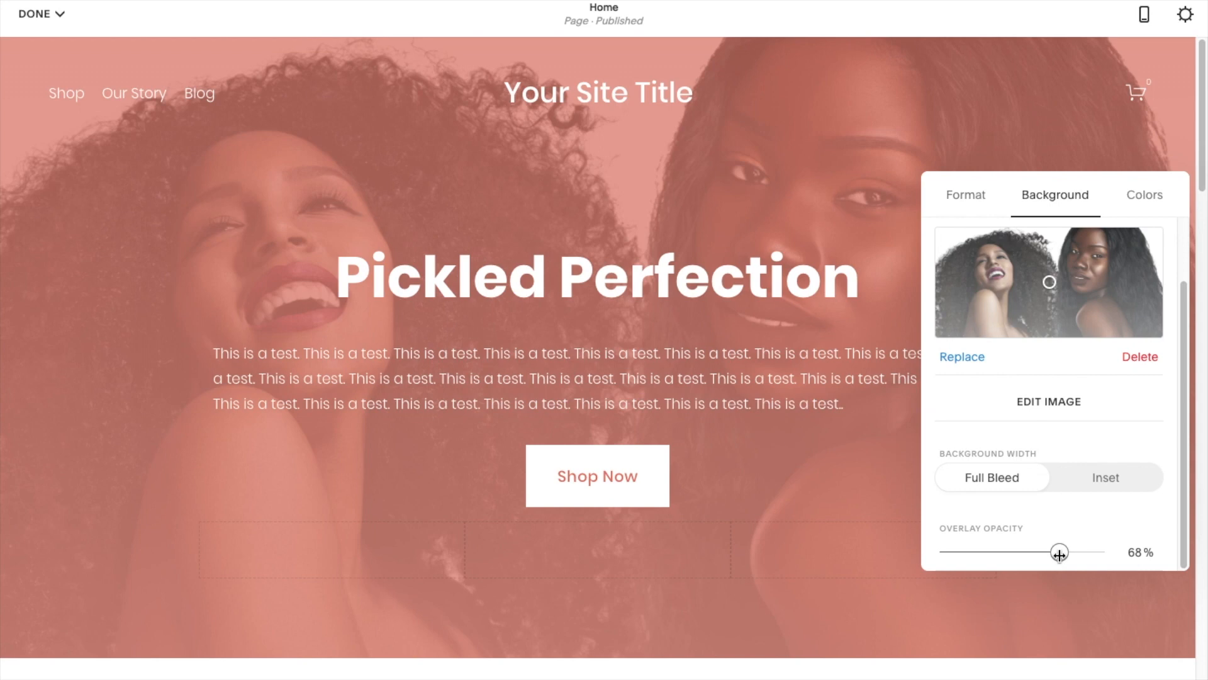
drag(1060, 554, 922, 551)
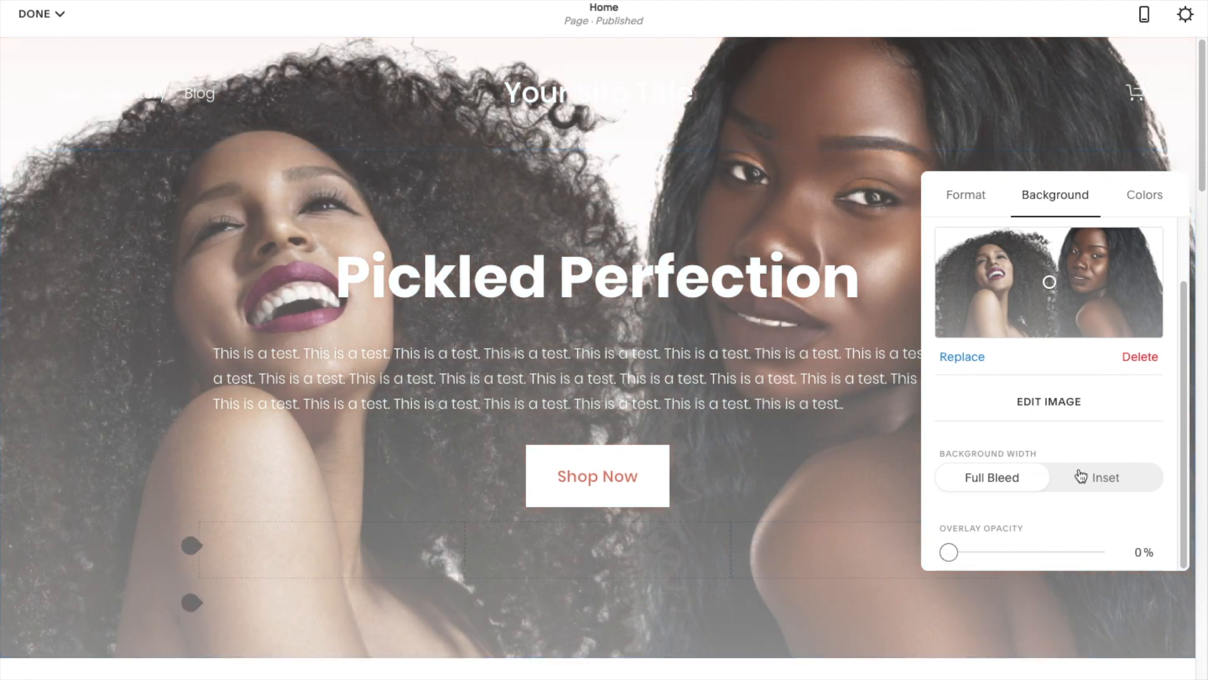
Try the inset background width for the hero section, then restore full bleed.
scroll(1188, 399, up, 3)
scroll(1187, 406, down, 3)
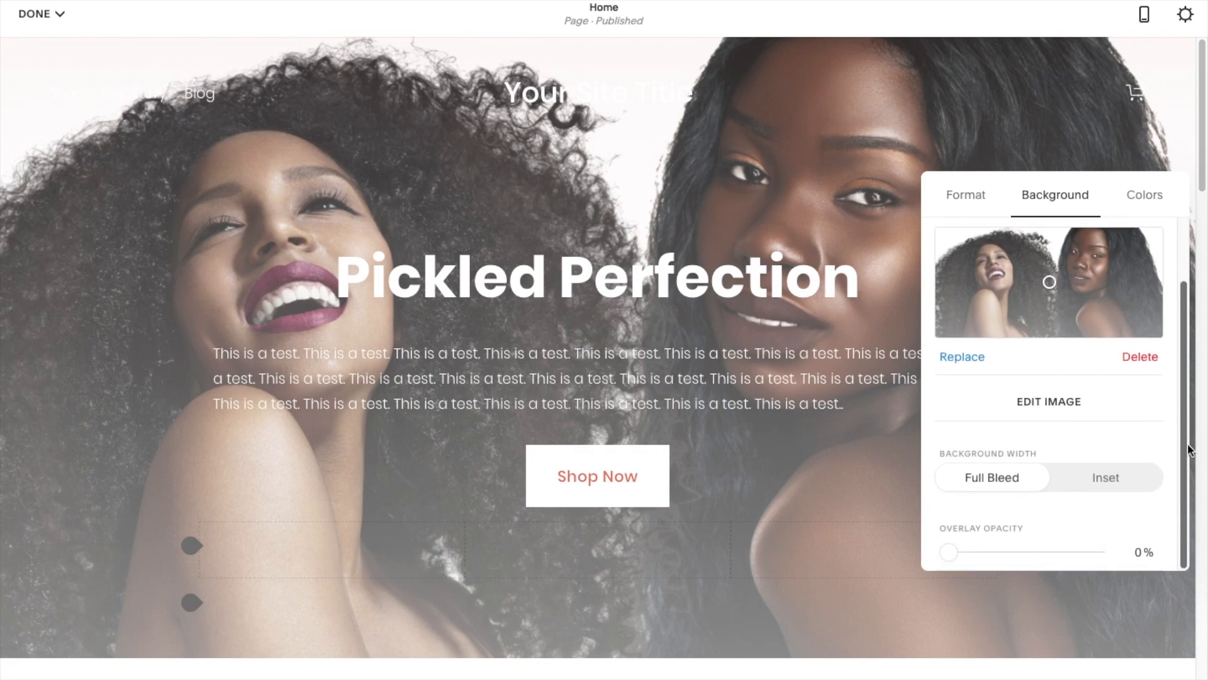
click(1100, 481)
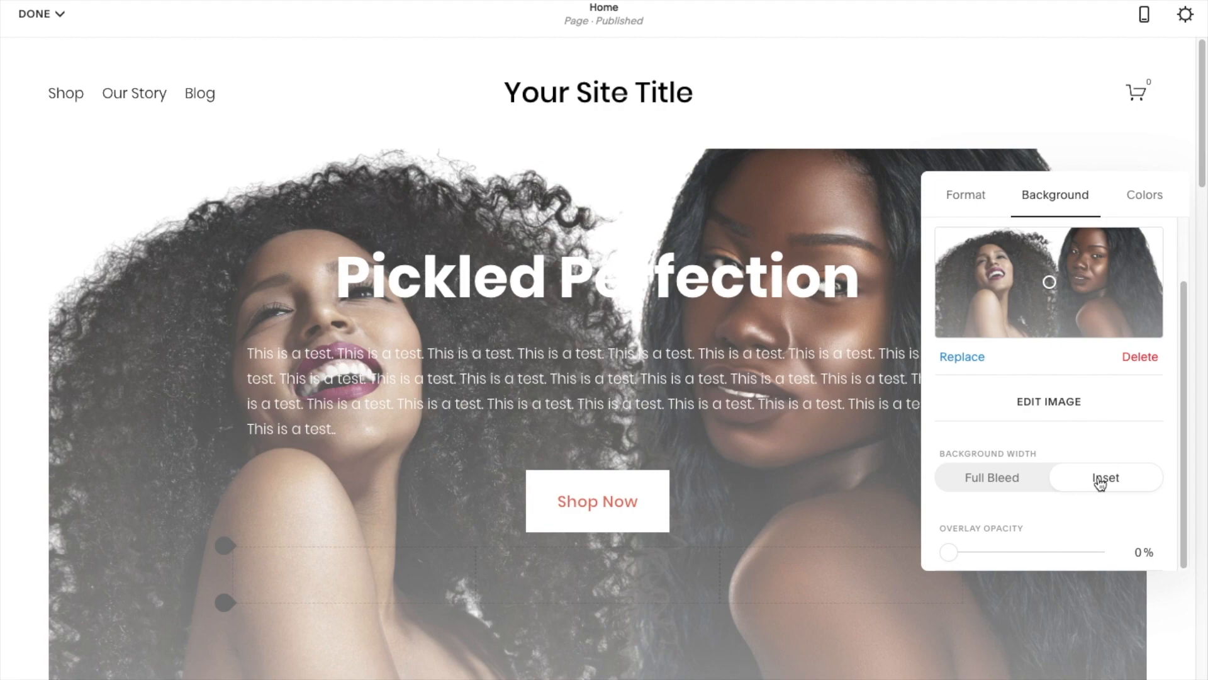
click(1001, 479)
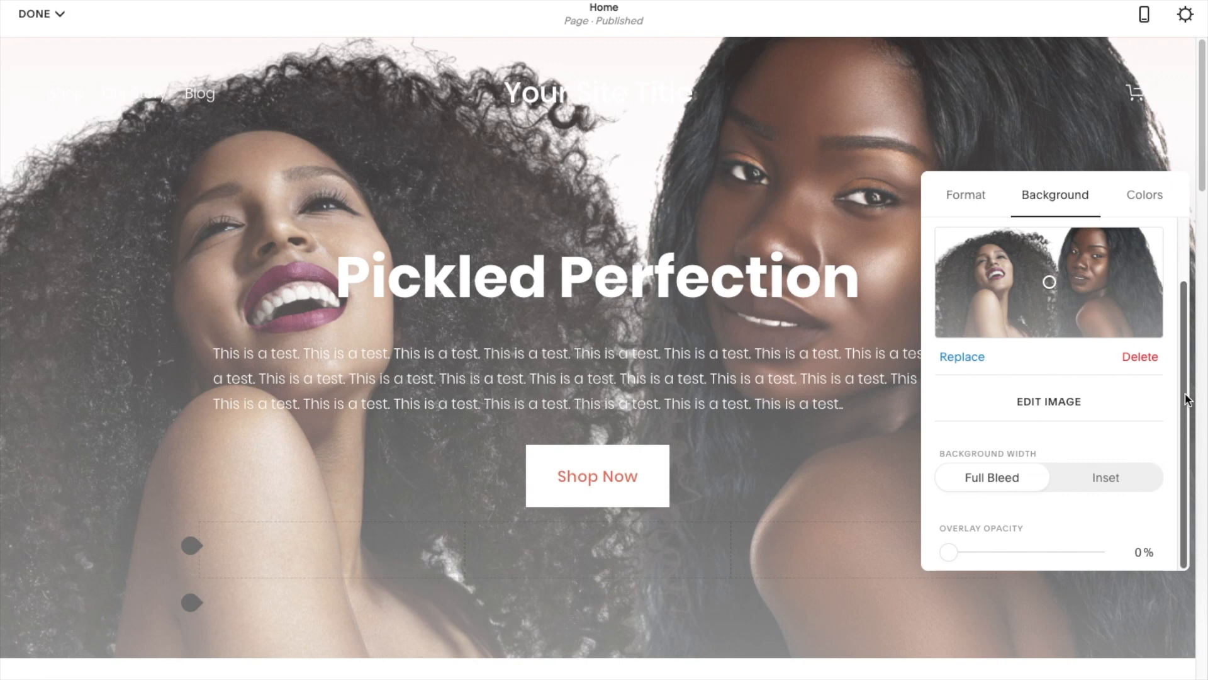
Try the small, medium and large heights for the hero section, then set a custom section height of 49.
drag(1187, 432, 1171, 315)
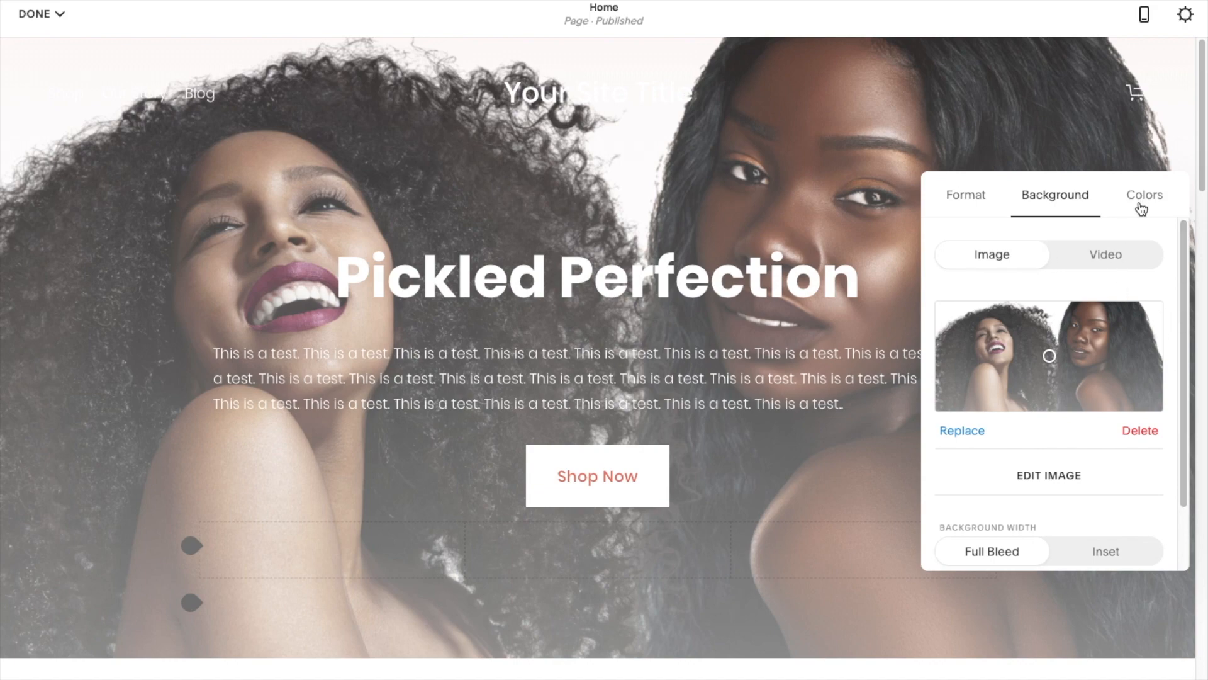
click(965, 196)
click(965, 265)
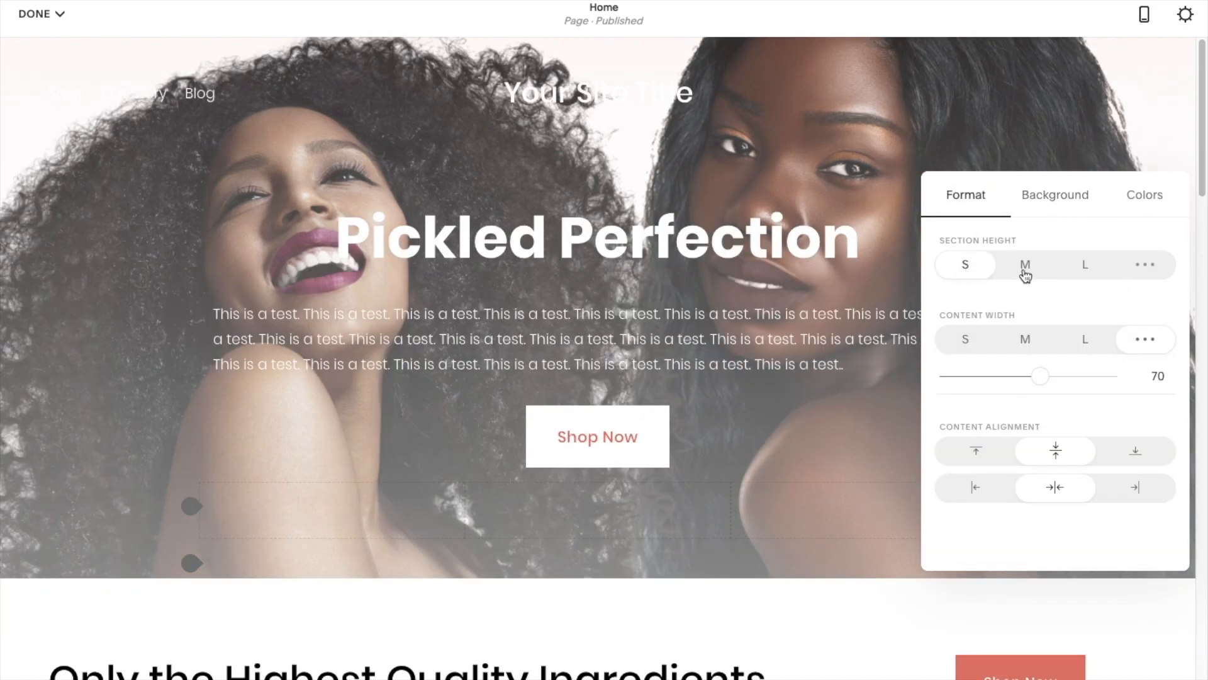
click(1025, 270)
click(1086, 270)
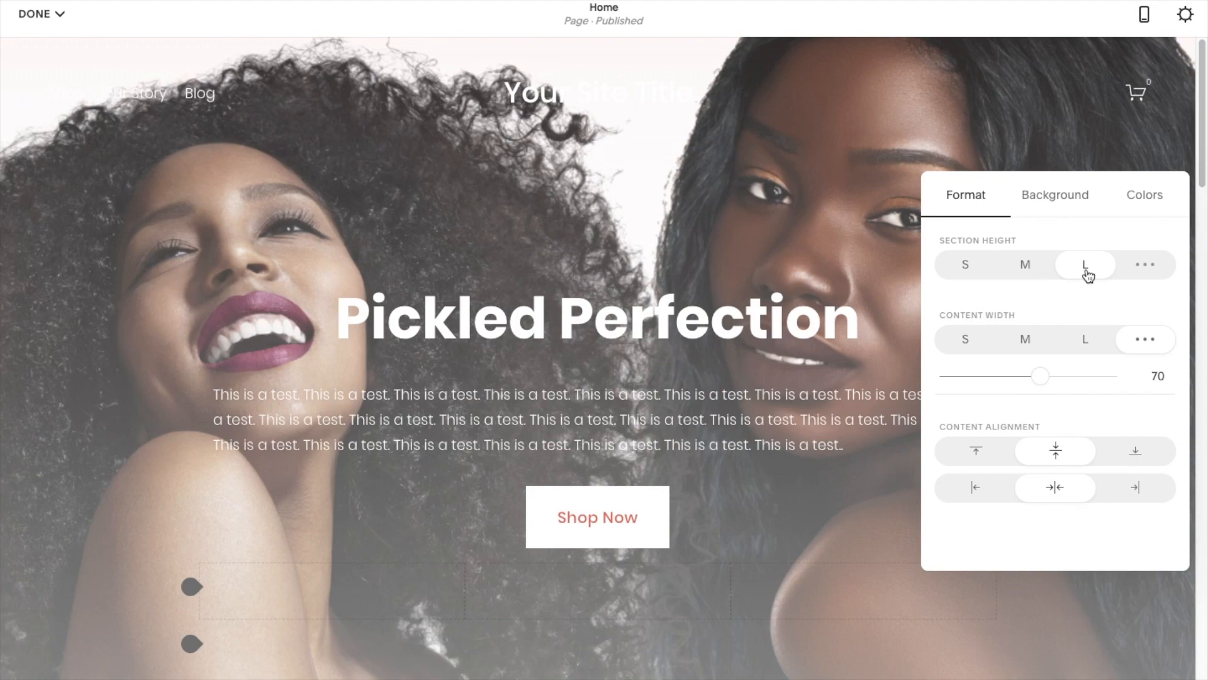
click(1145, 264)
drag(1106, 300, 1019, 301)
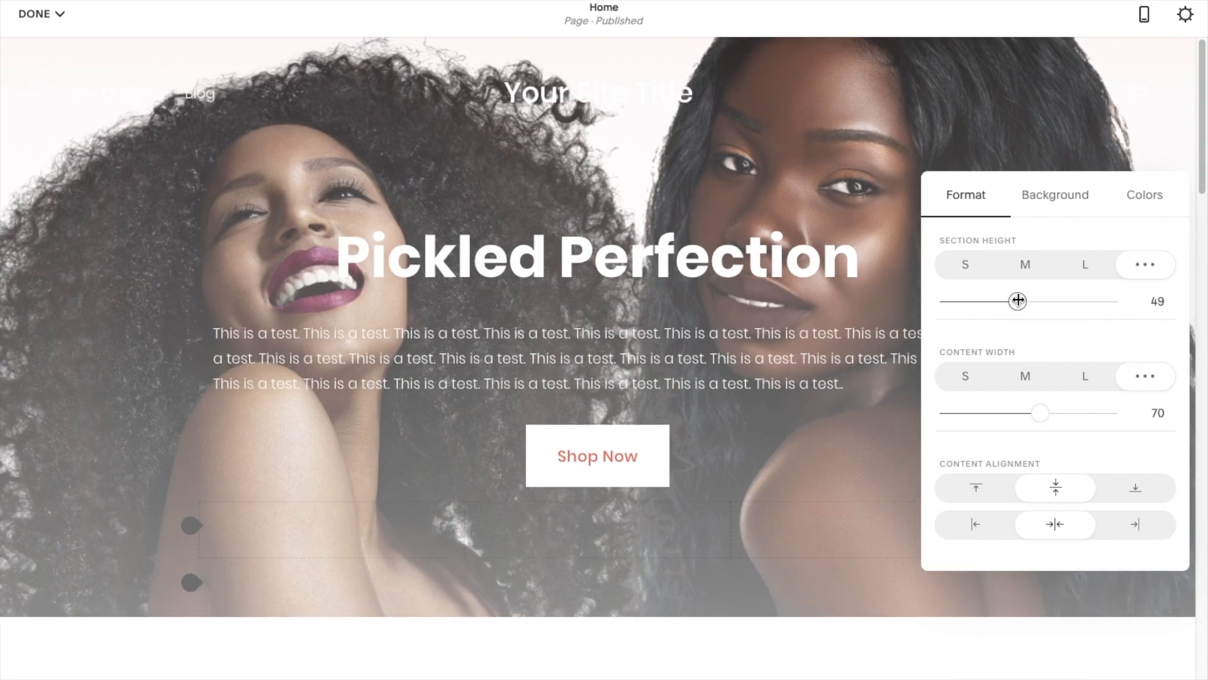
click(1059, 208)
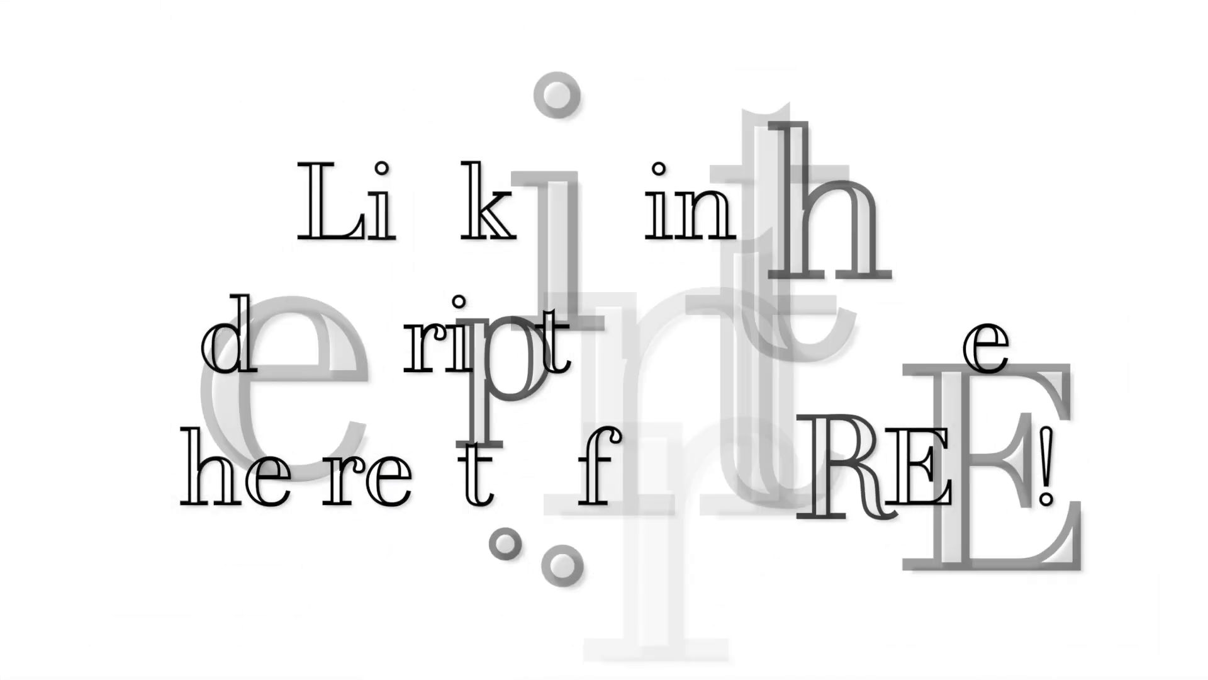